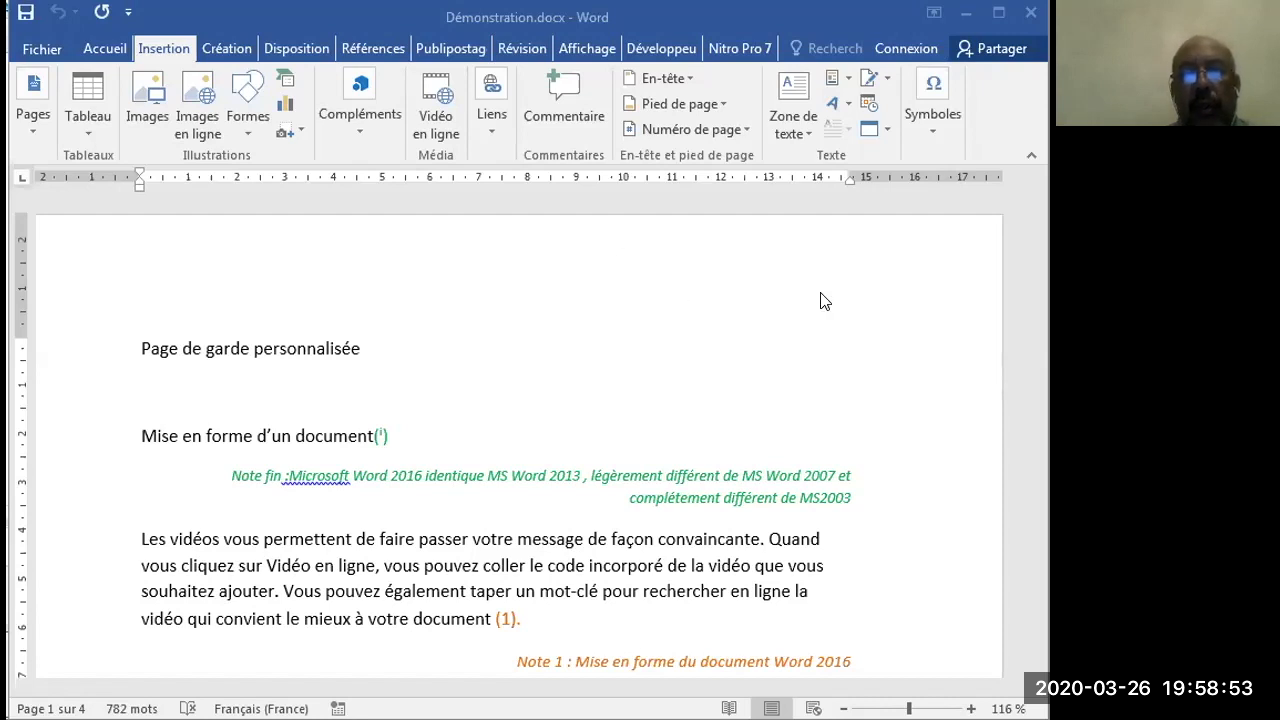
# - Delete the endnote reference inside the parentheses after the title "Mise en forme d'un document"
pyautogui.click(652, 478)
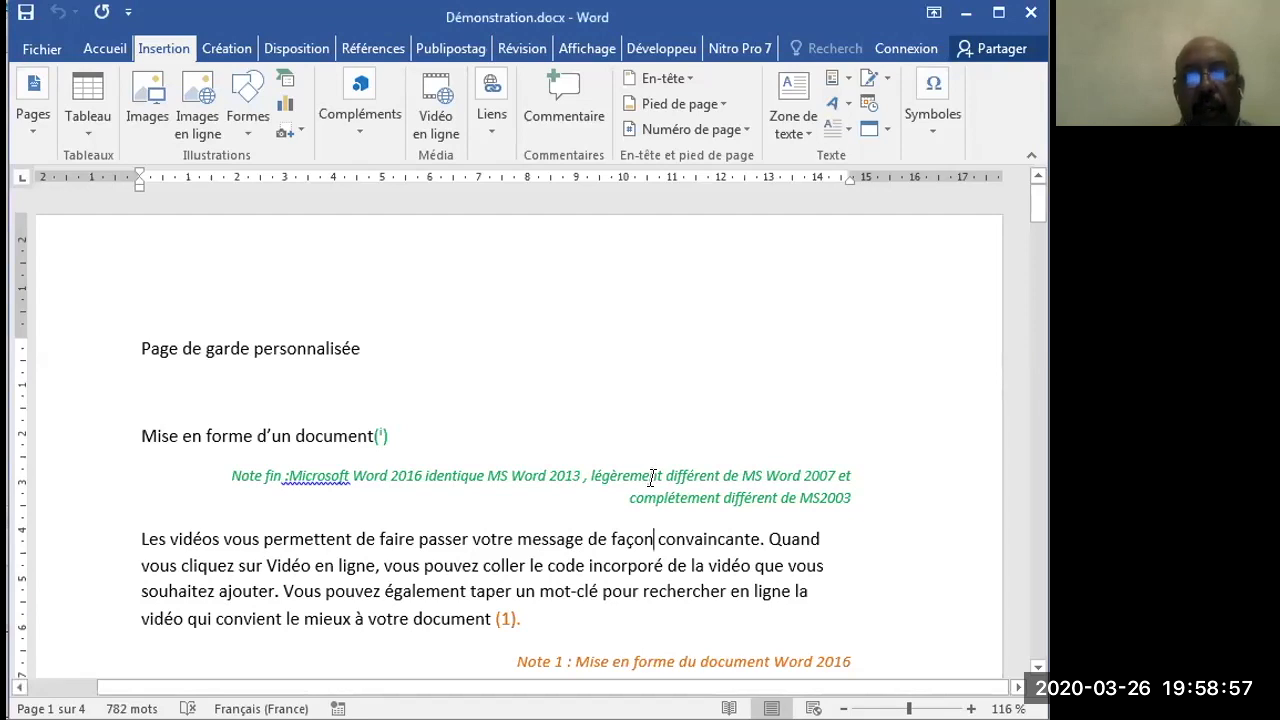
pyautogui.scroll(-3, 652, 540)
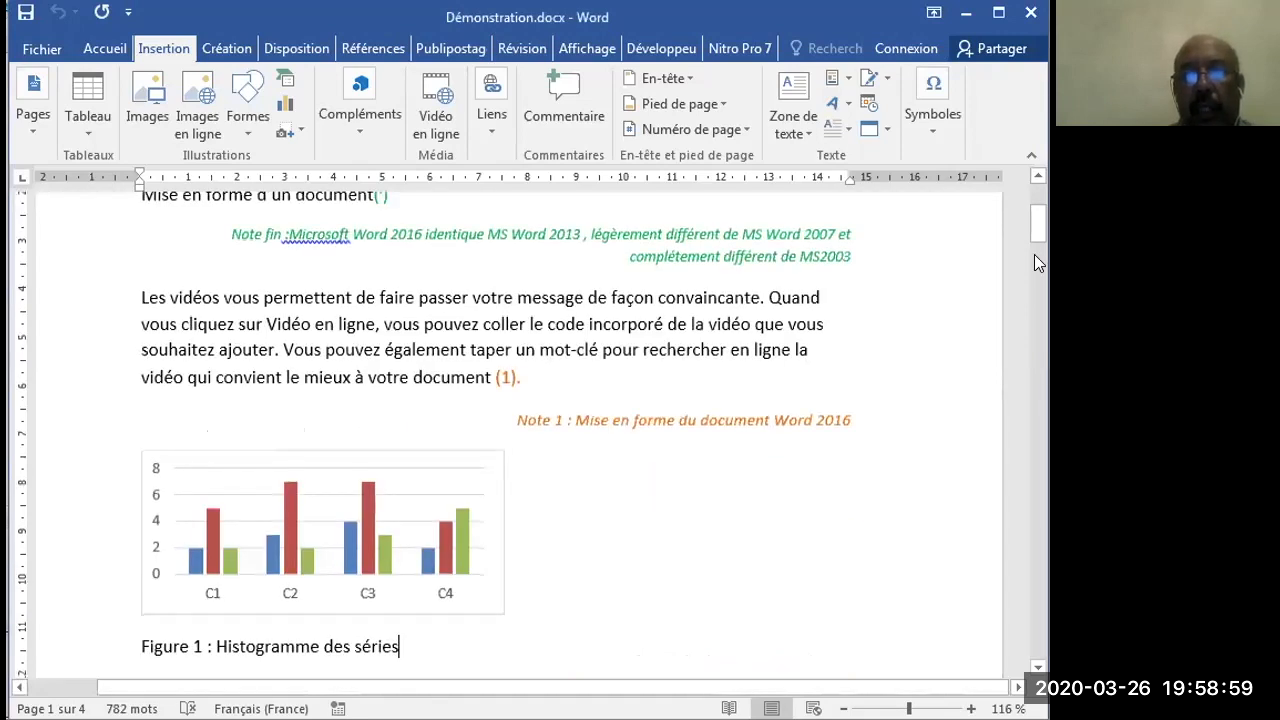
pyautogui.moveTo(1036, 226); pyautogui.dragTo(459, 418)
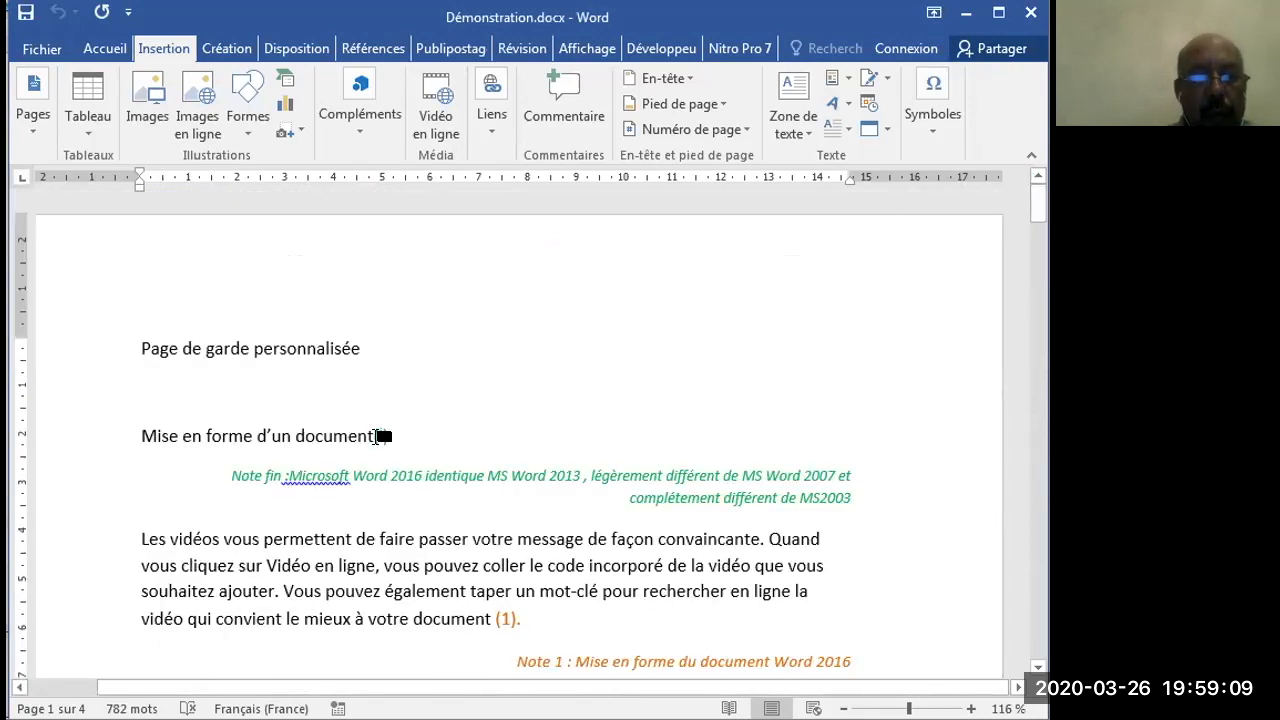
pyautogui.moveTo(384, 433)
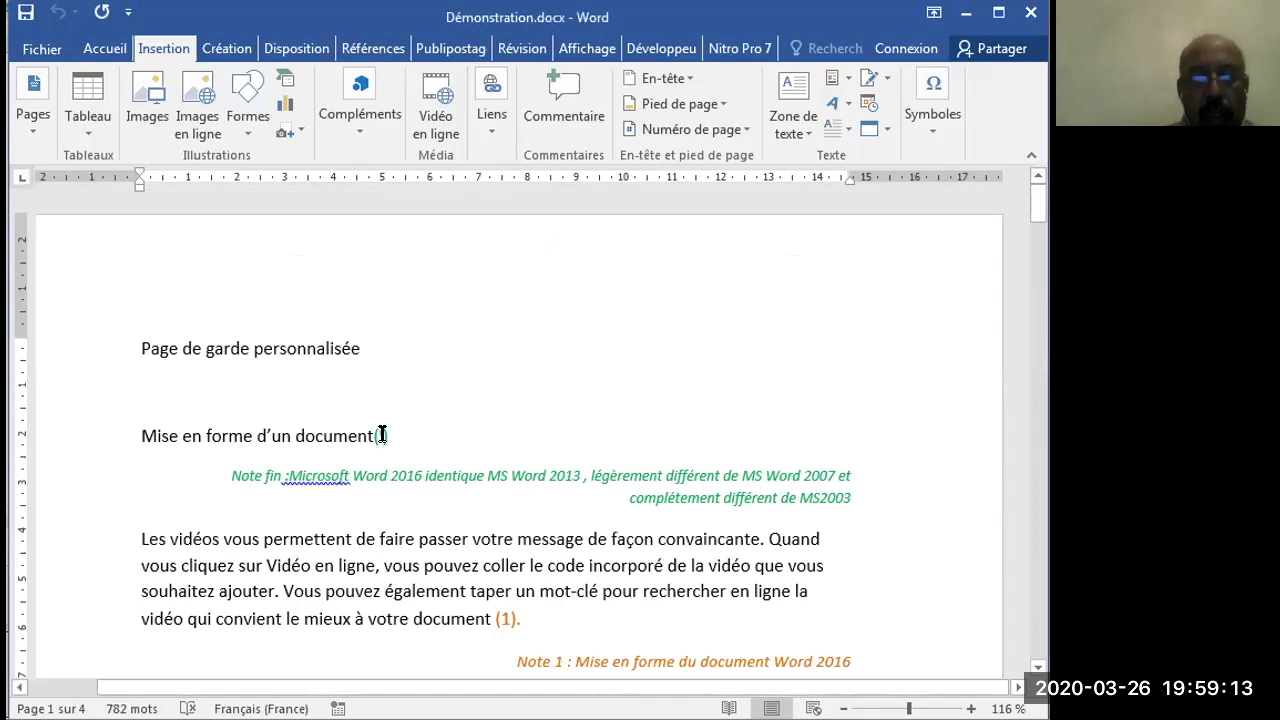
pyautogui.press('Delete')
pyautogui.press('Delete')
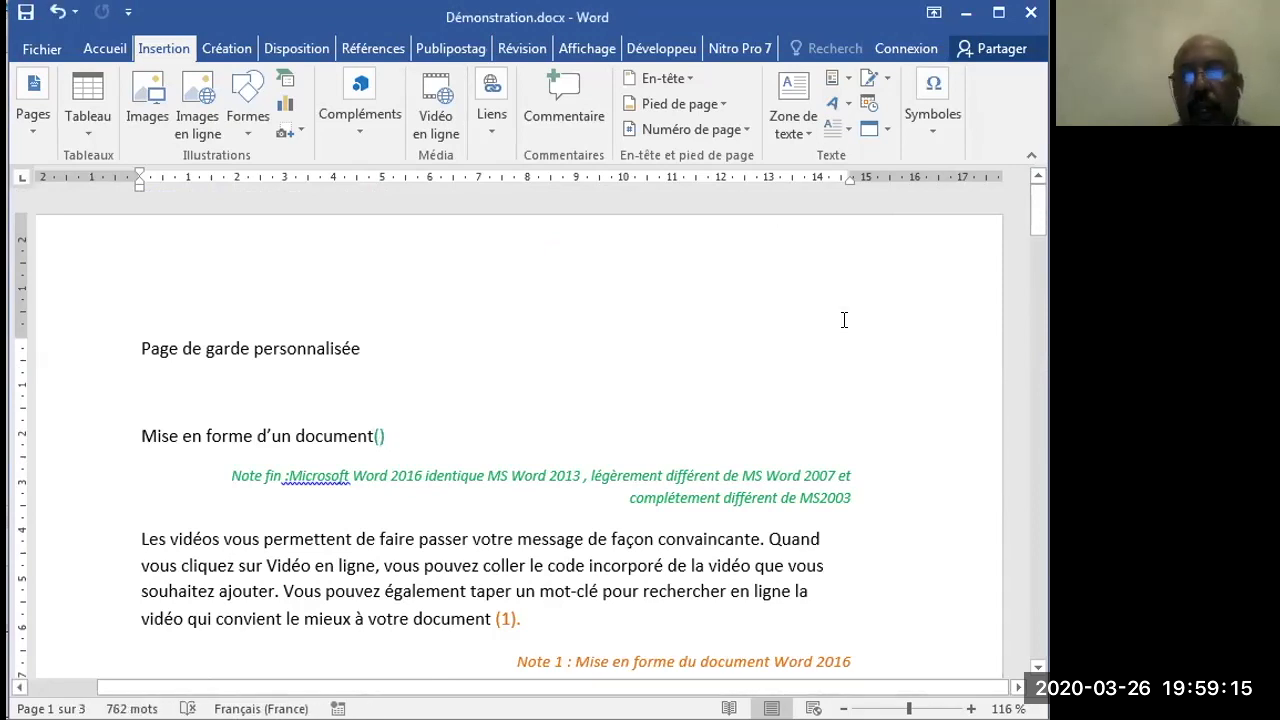
# - Examine the document's headings, tables, figures, captions and notes from the title through the conclusion
pyautogui.scroll(-20, 1034, 418)
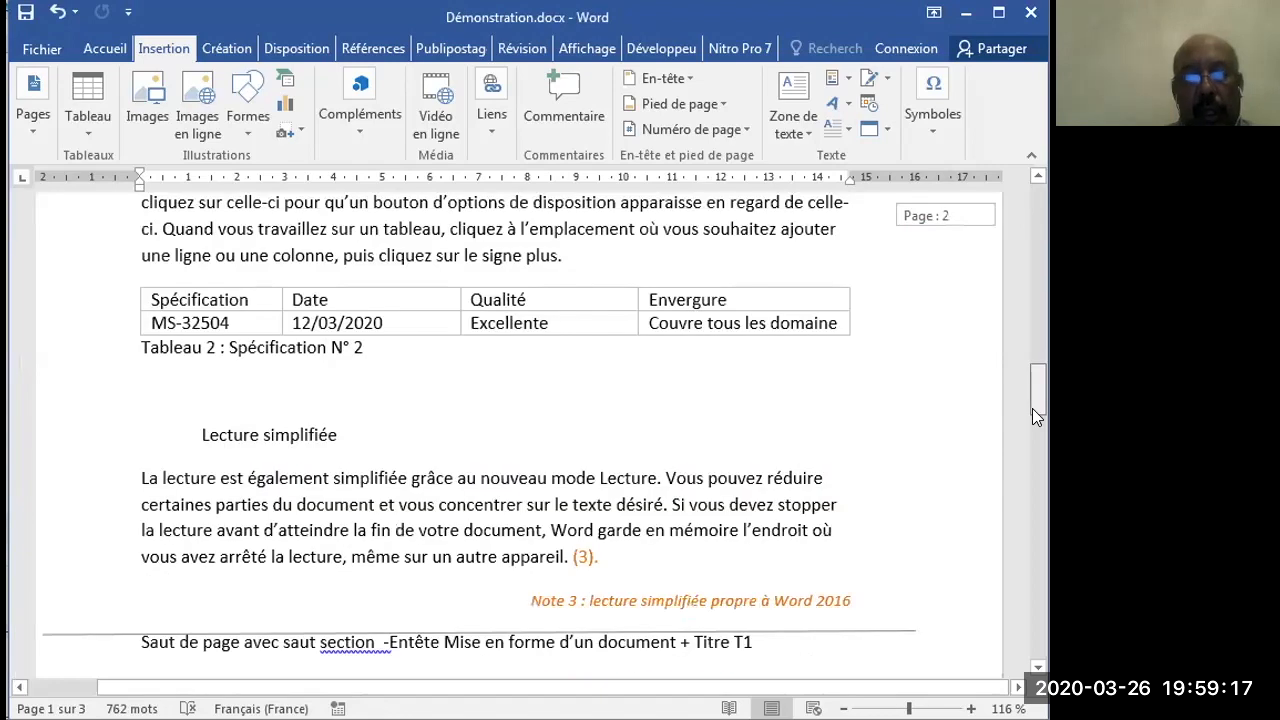
pyautogui.scroll(-10, 1026, 617)
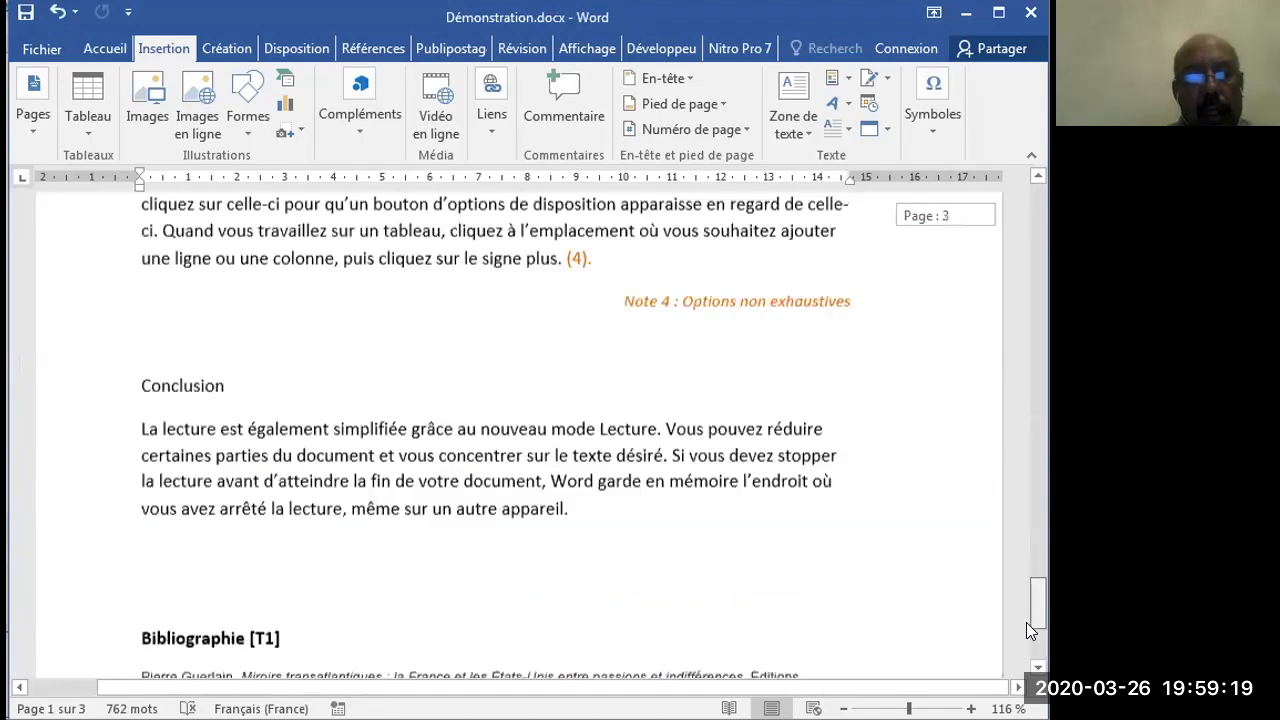
pyautogui.scroll(20, 1026, 566)
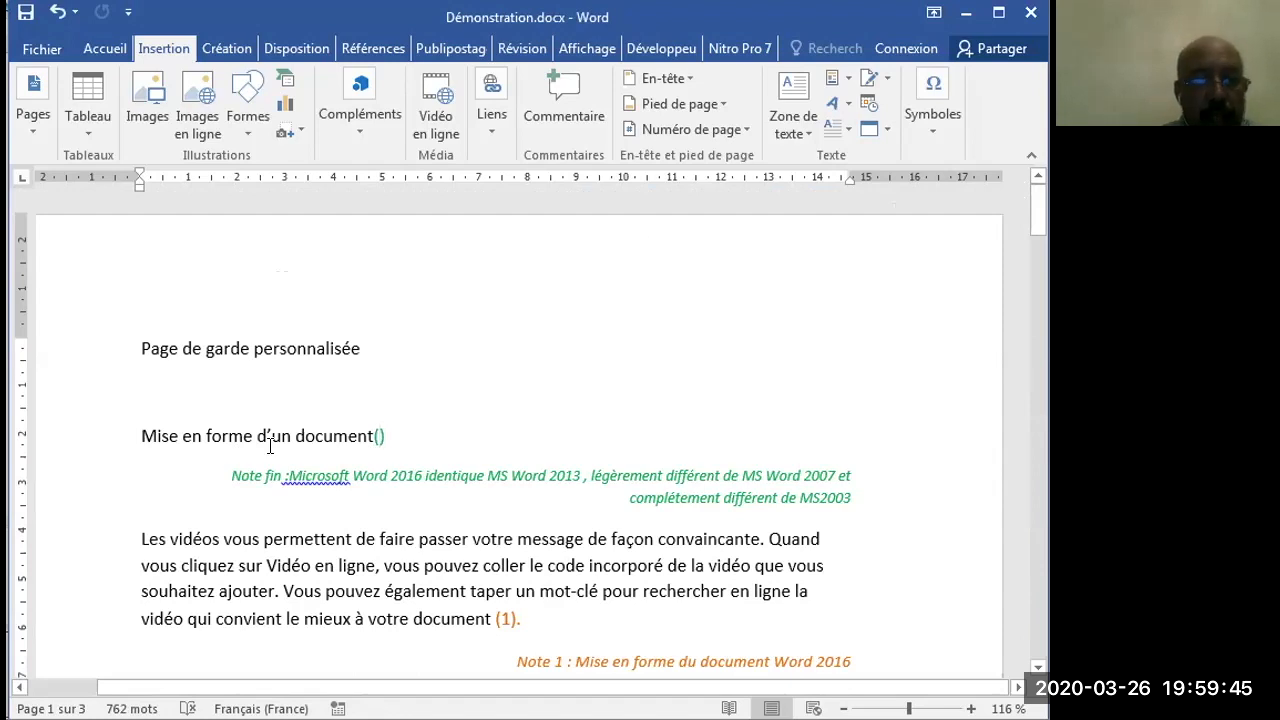
pyautogui.click(112, 445)
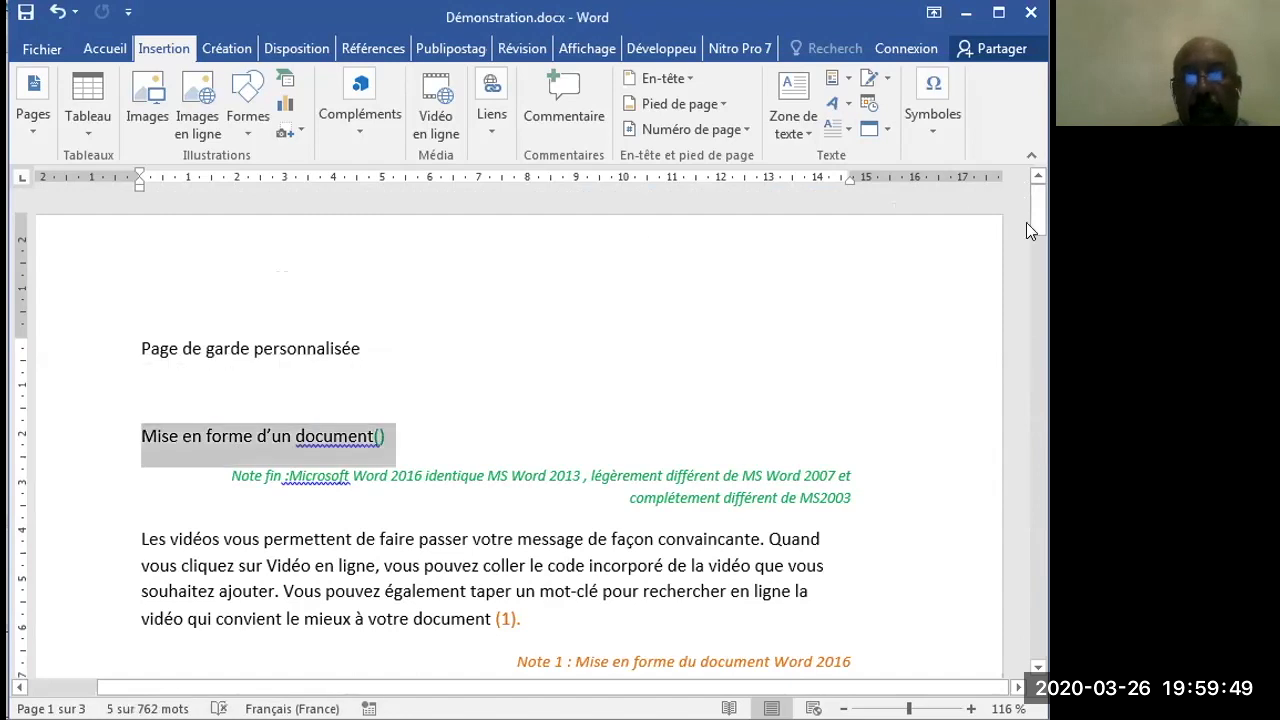
pyautogui.moveTo(1036, 226); pyautogui.dragTo(1033, 297)
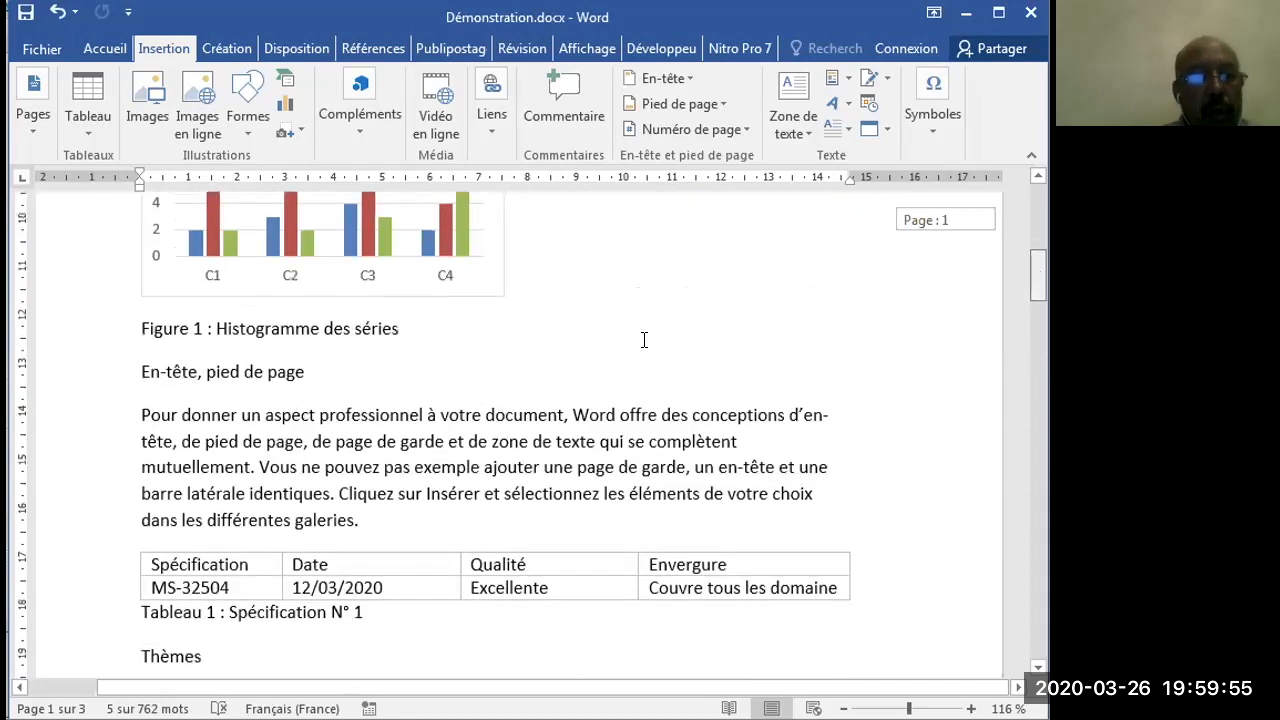
pyautogui.scroll(-1, 214, 302)
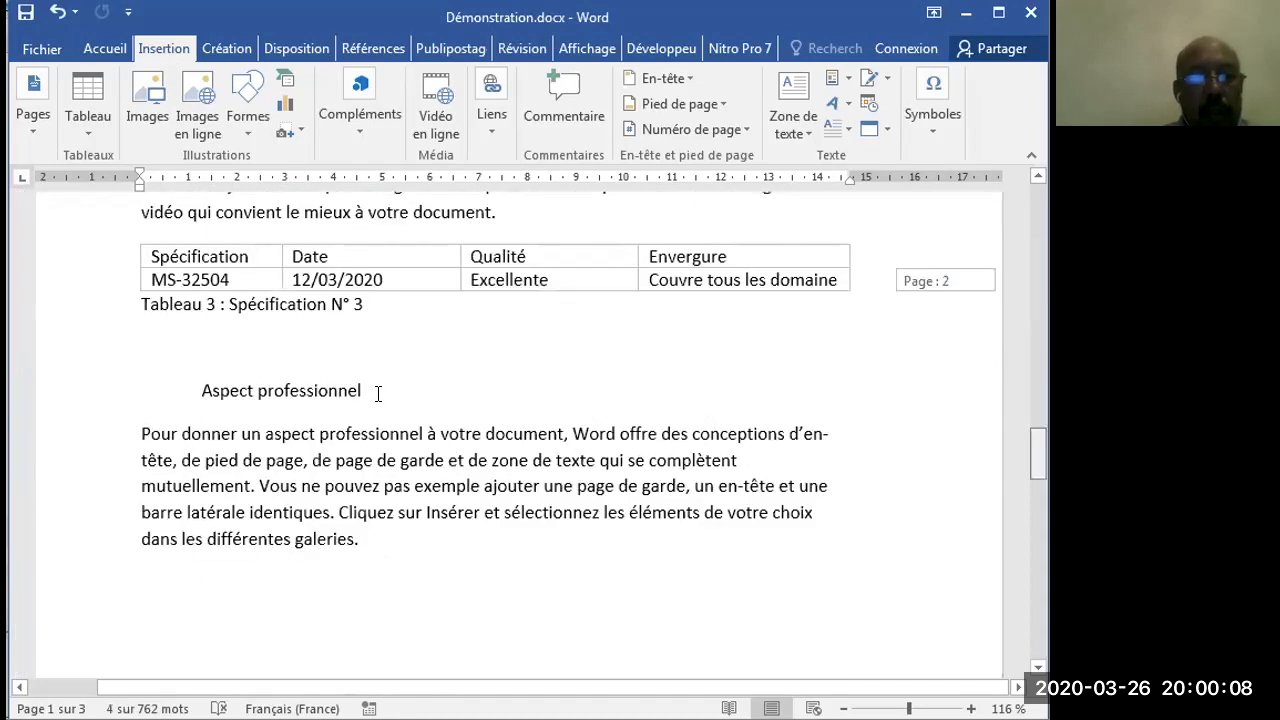
pyautogui.moveTo(1034, 466); pyautogui.dragTo(1034, 555)
pyautogui.scroll(-1, 664, 448)
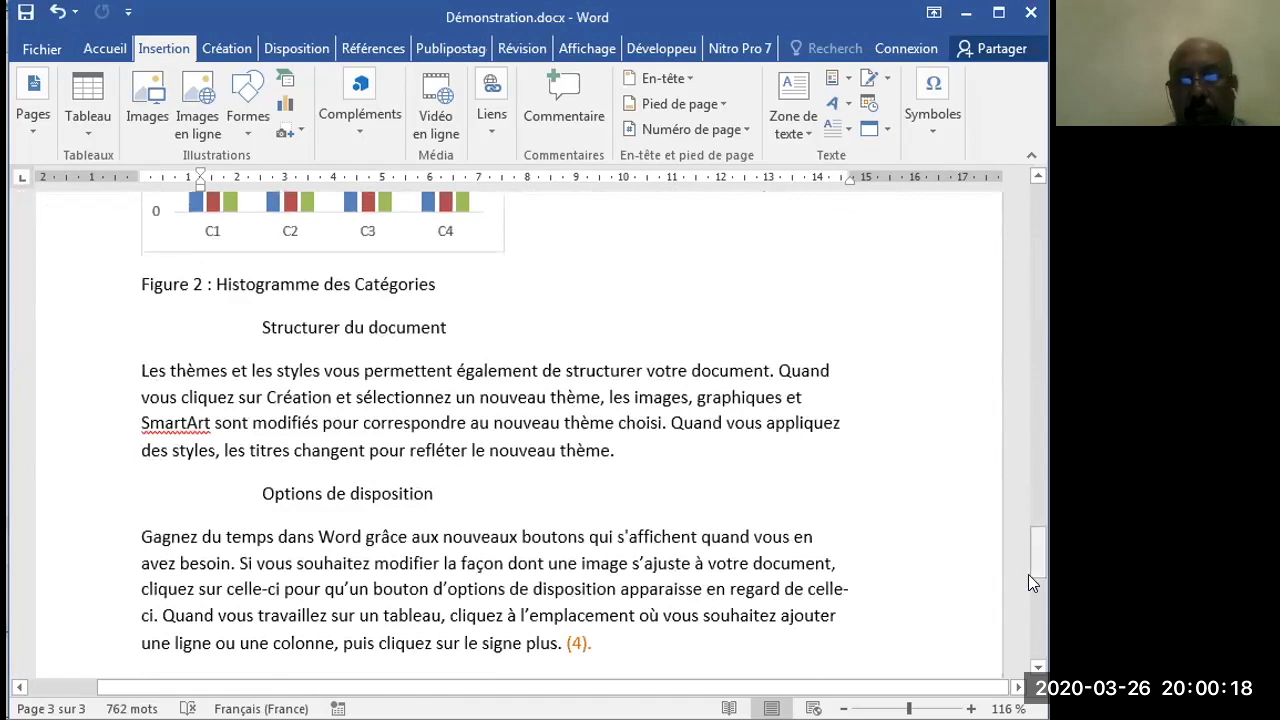
pyautogui.moveTo(1028, 574); pyautogui.dragTo(1028, 626)
pyautogui.moveTo(1014, 419); pyautogui.dragTo(1024, 194)
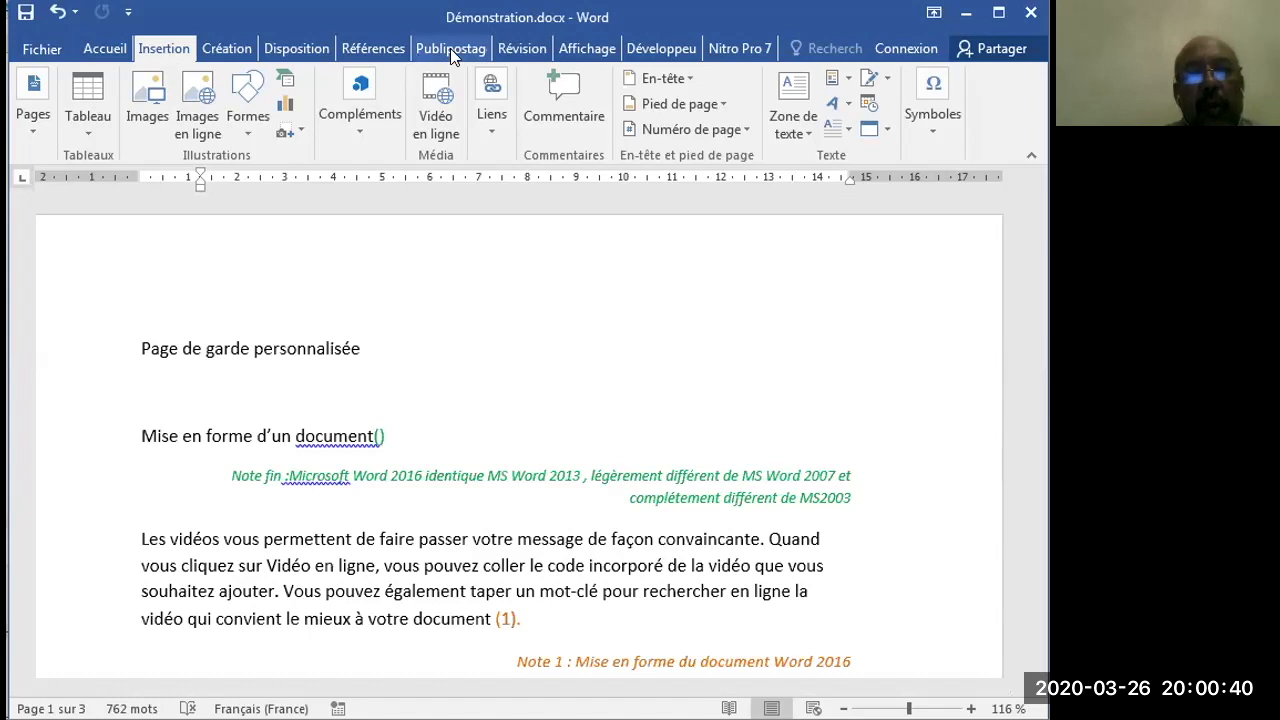
# - Undo the deletion of the endnote reference after the title
pyautogui.click(106, 49)
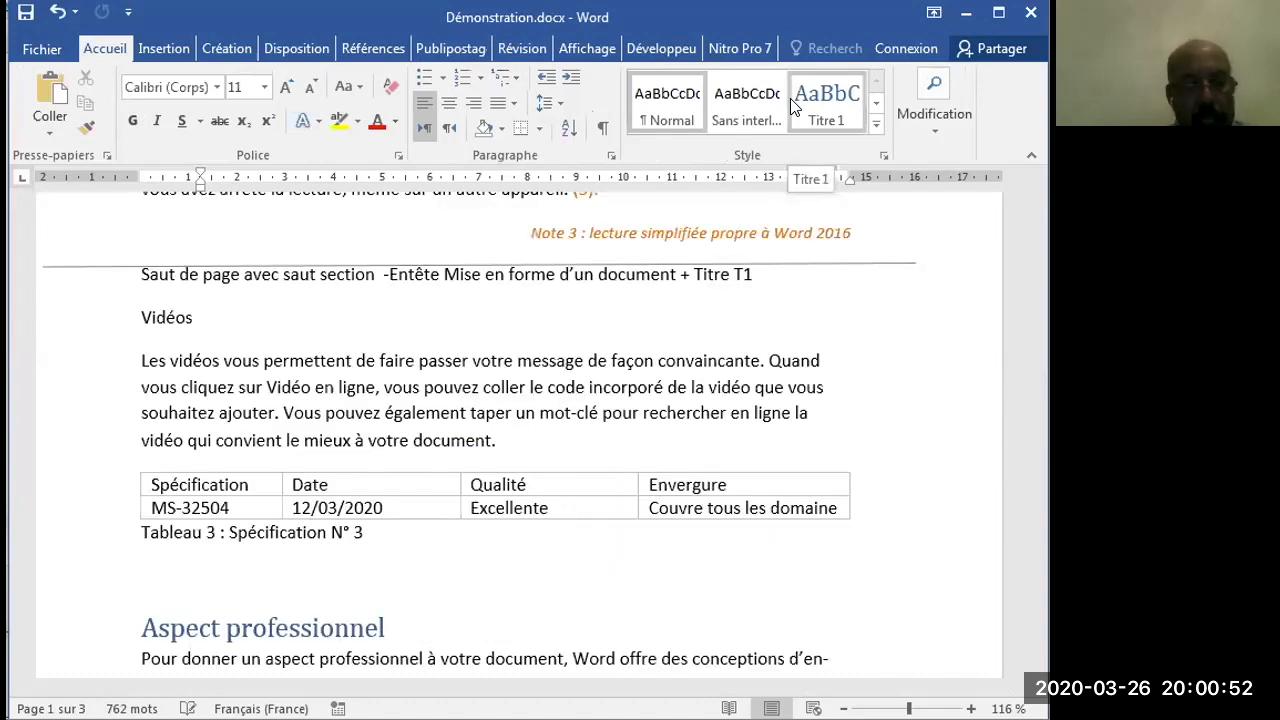
pyautogui.hotkey('ctrl', 'z')
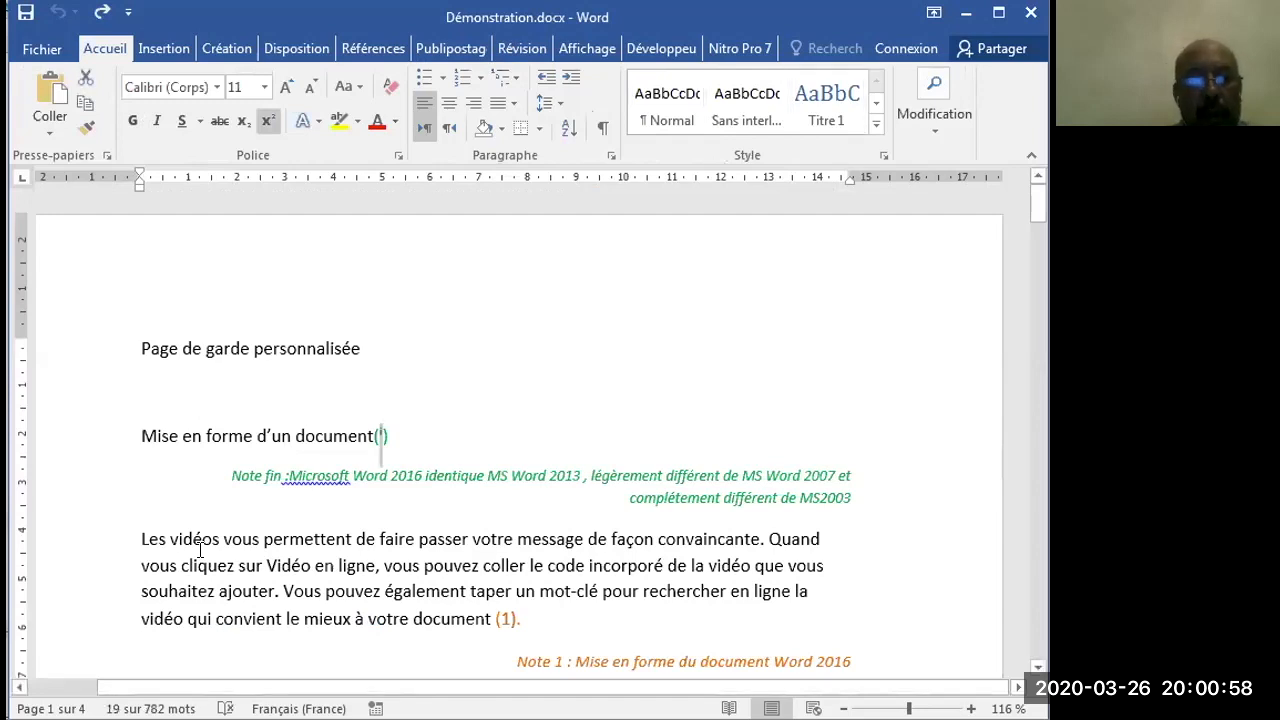
# - Select the whole first body paragraph, from "Les vidéos vous permettent" to the note mark (1)
pyautogui.click(106, 547)
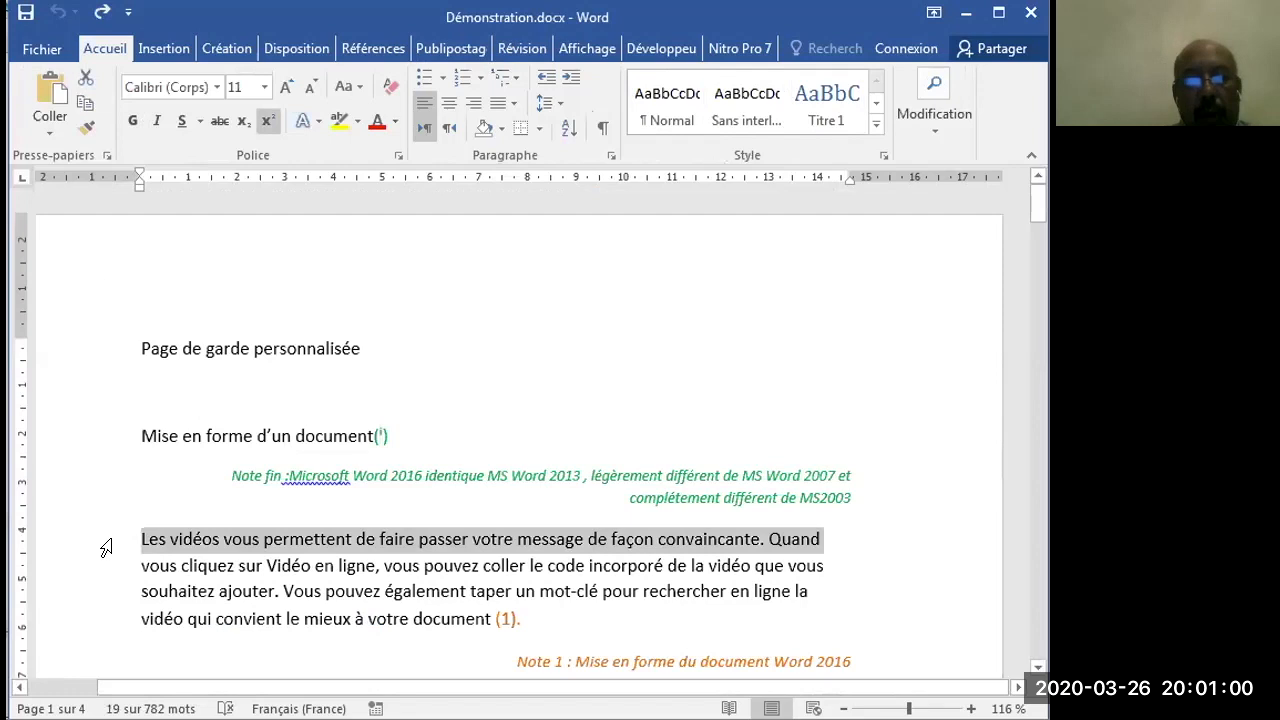
pyautogui.keyDown('shift'); pyautogui.click(108, 568); pyautogui.keyUp('shift')
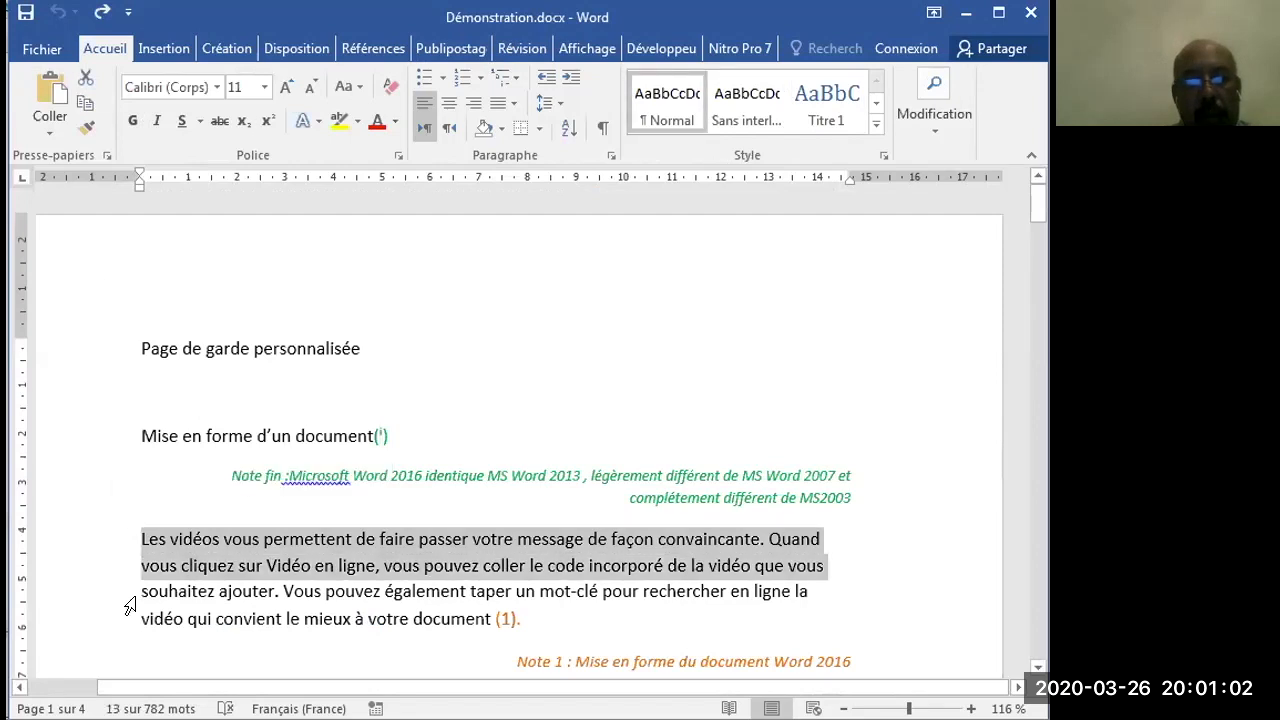
pyautogui.keyDown('shift'); pyautogui.click(128, 616); pyautogui.keyUp('shift')
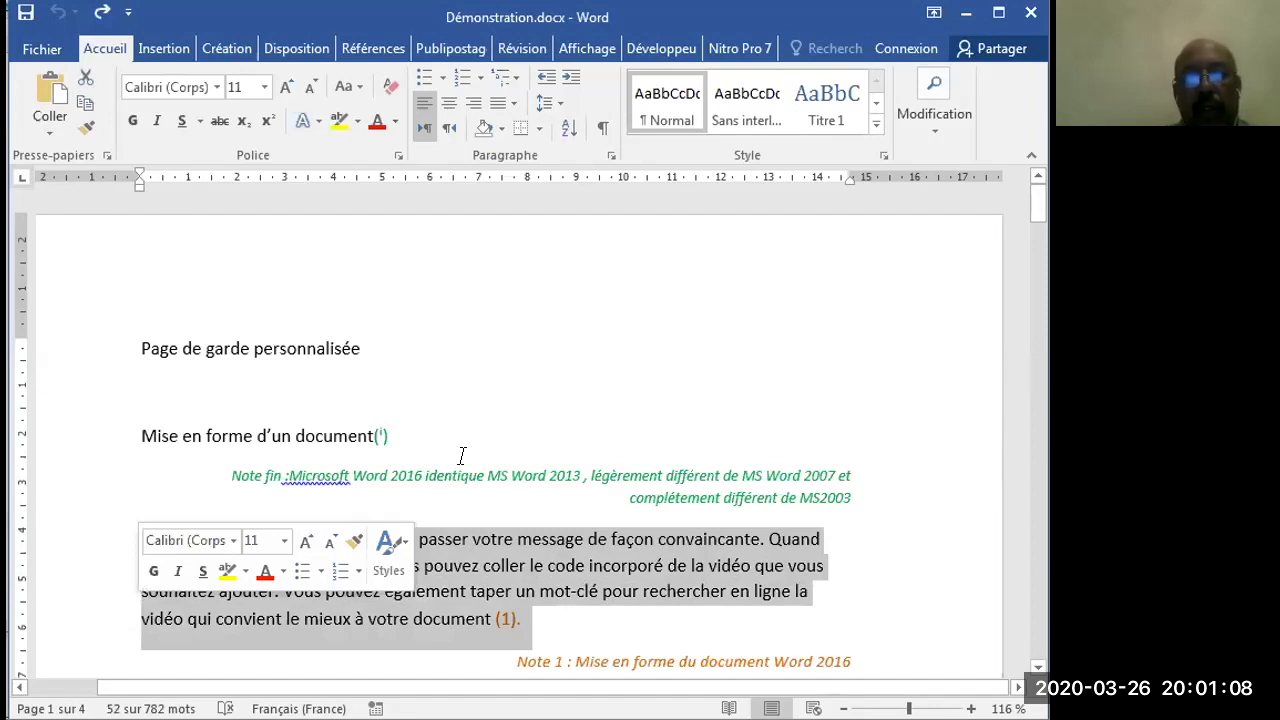
# - Limit the style list to "Dans le document actif", keeping the sort order "Comme recommandé"
pyautogui.click(882, 154)
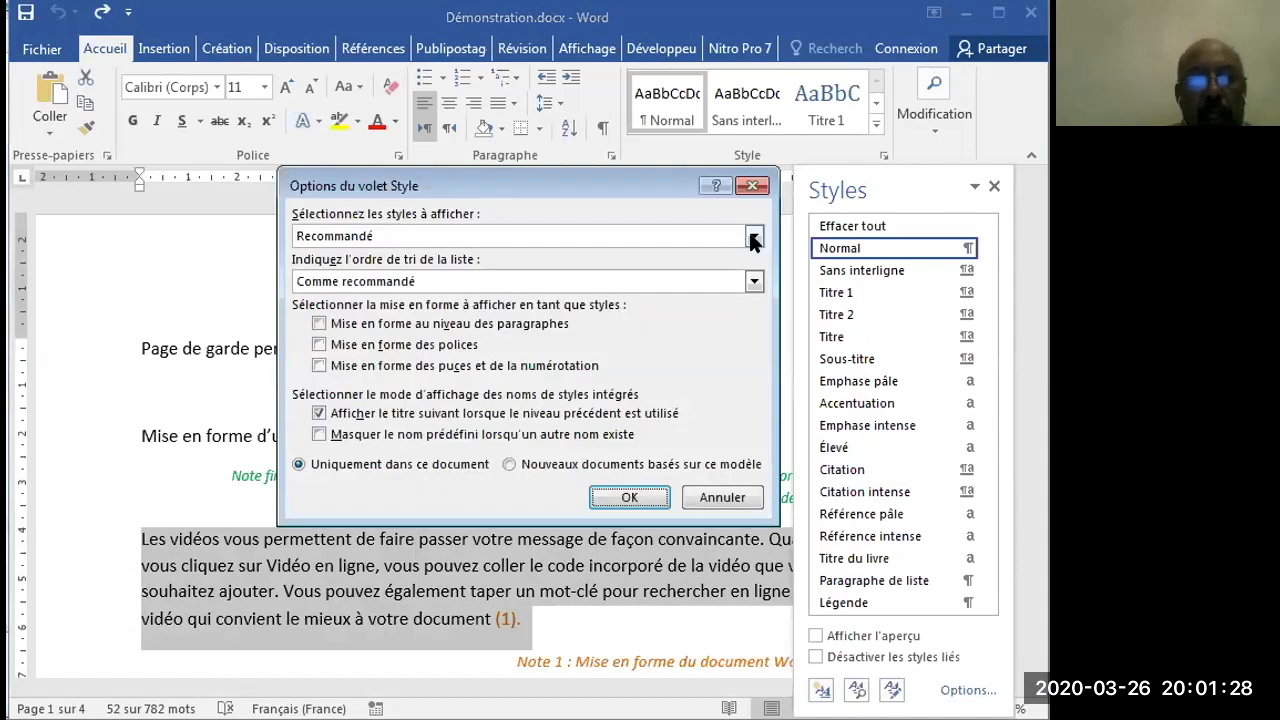
pyautogui.click(754, 237)
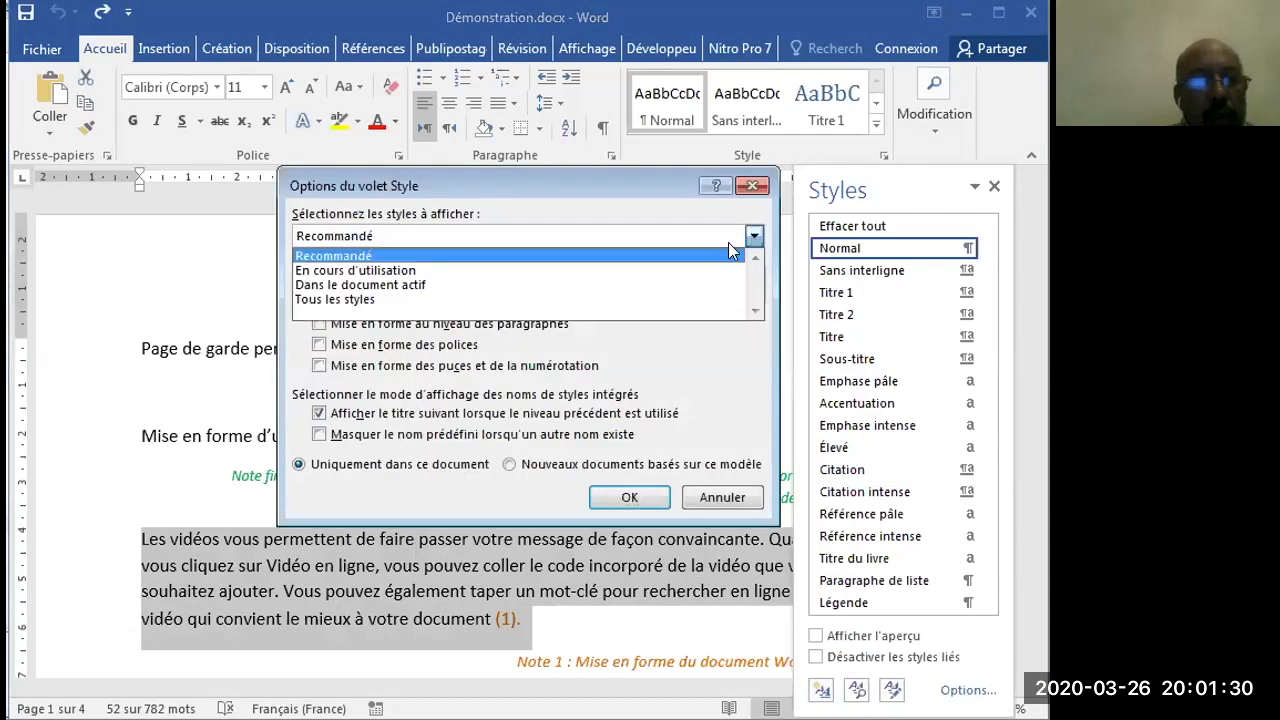
pyautogui.click(698, 284)
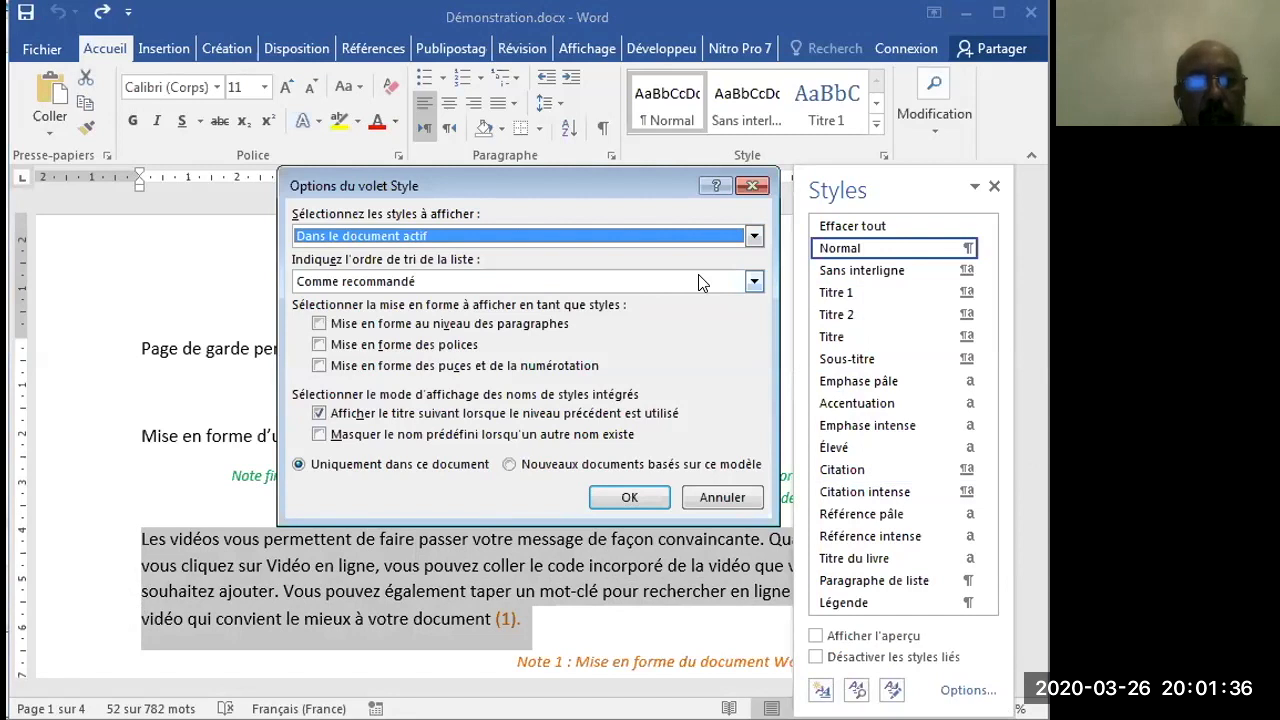
pyautogui.click(753, 283)
pyautogui.click(753, 283)
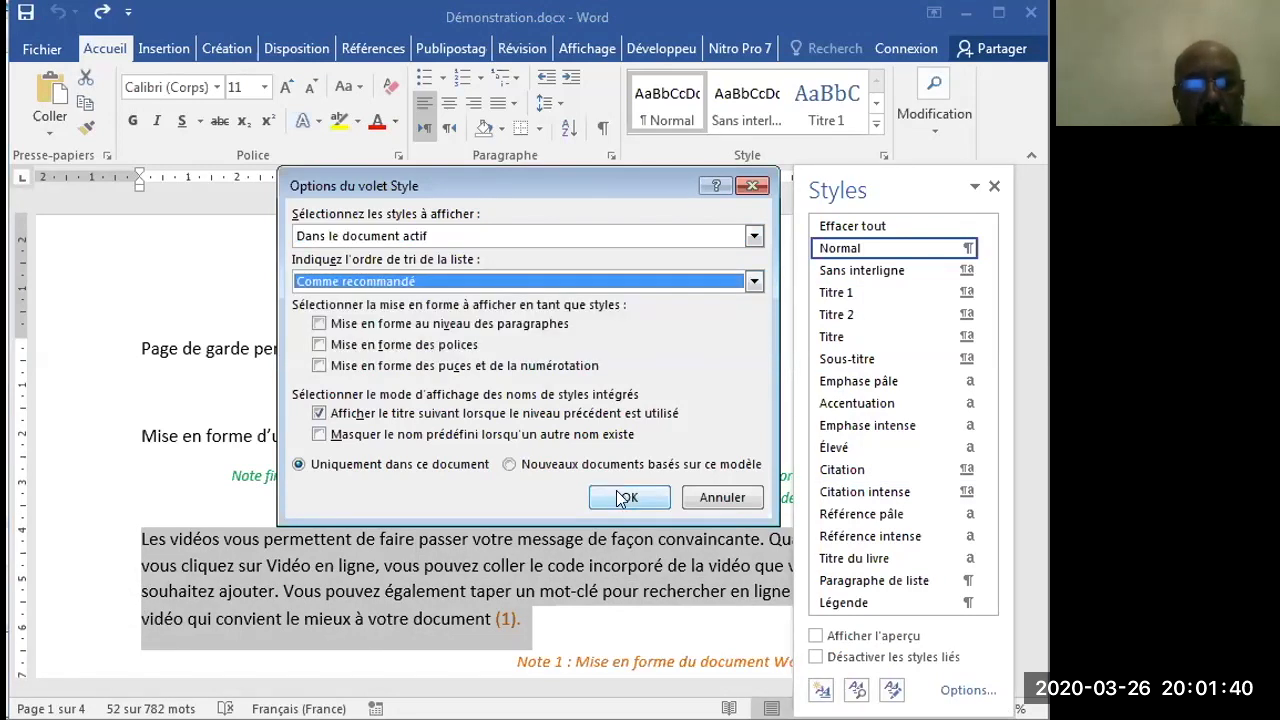
pyautogui.click(628, 497)
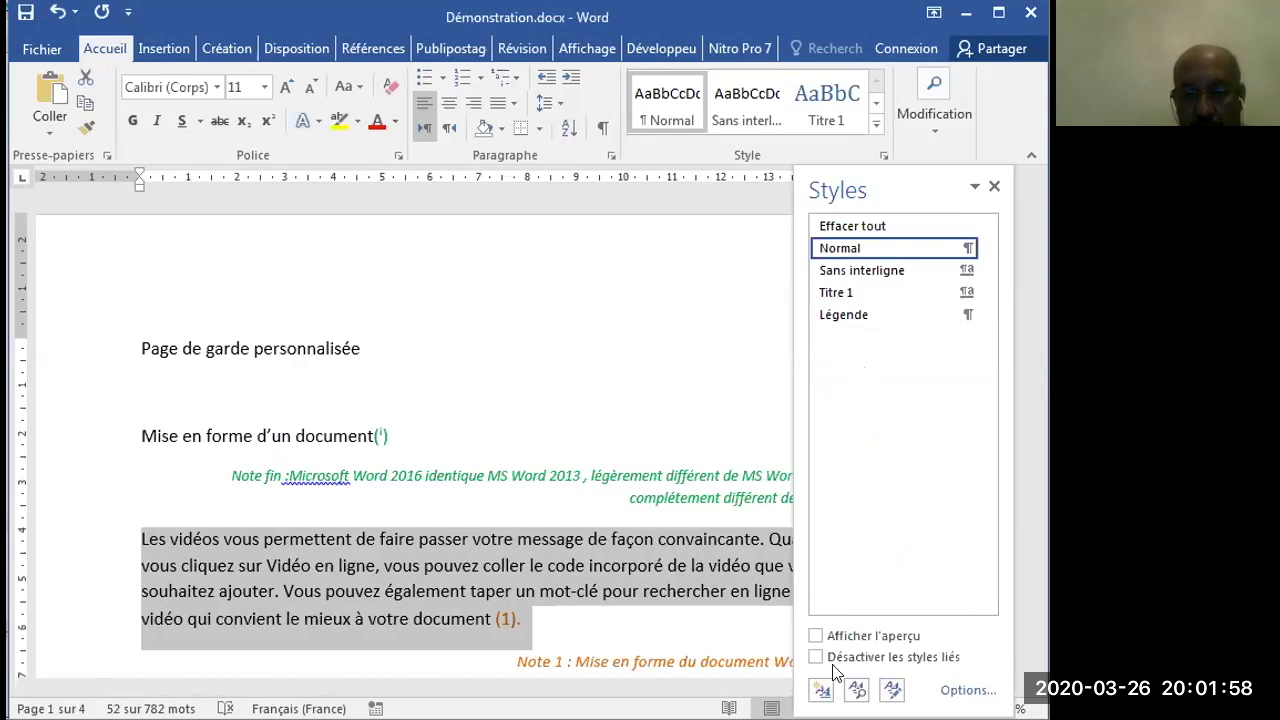
# - Start a new paragraph style based on the selected paragraph and try to name it "Corps de texte"
pyautogui.click(822, 692)
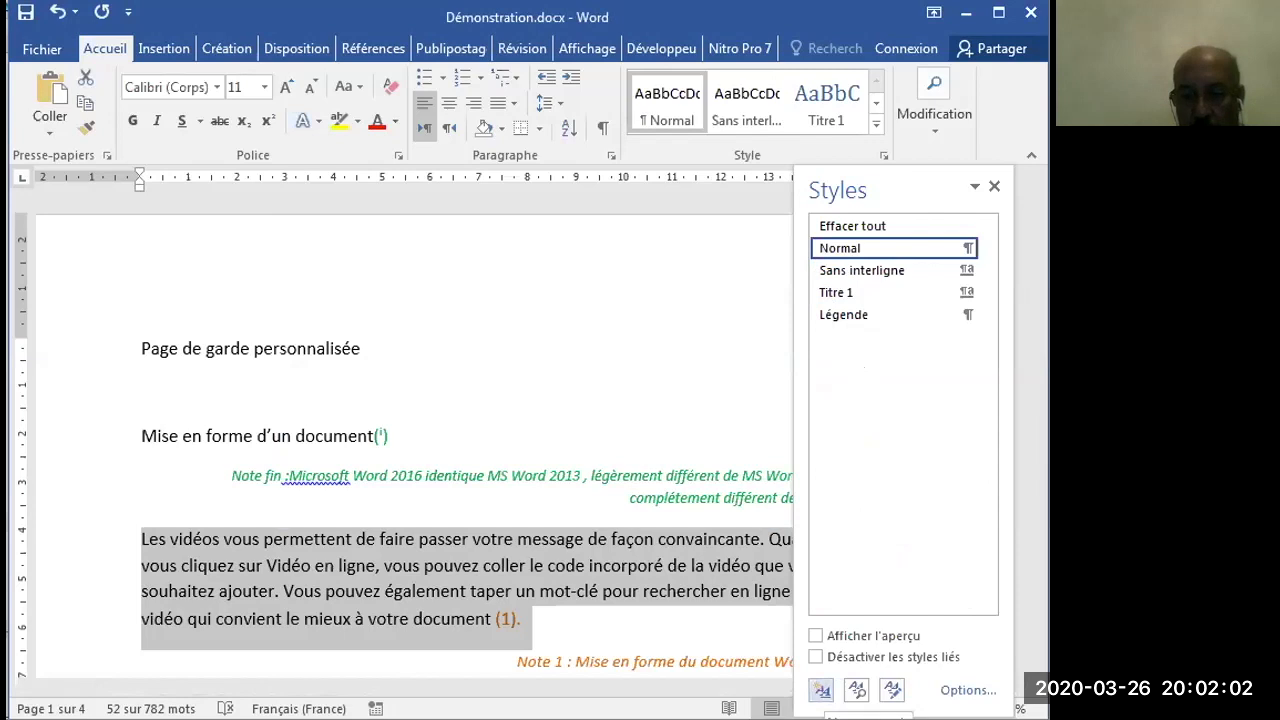
pyautogui.click(821, 689)
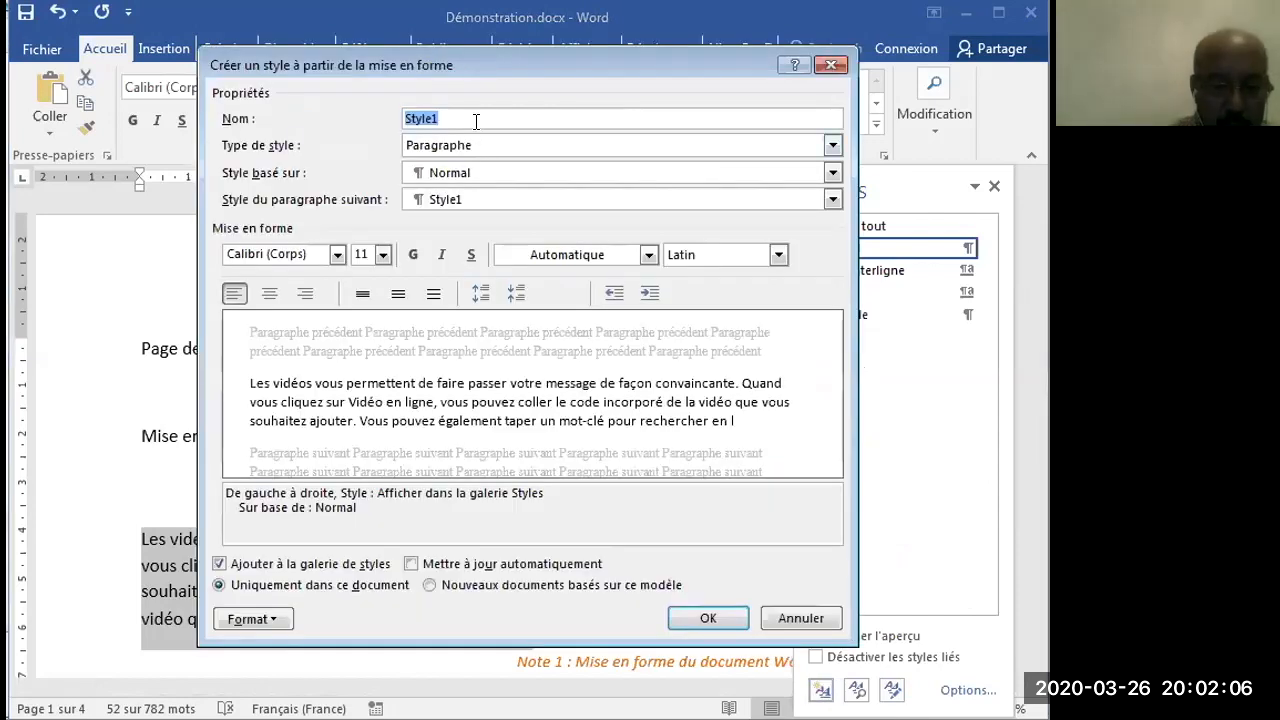
pyautogui.write('Corps de texte')
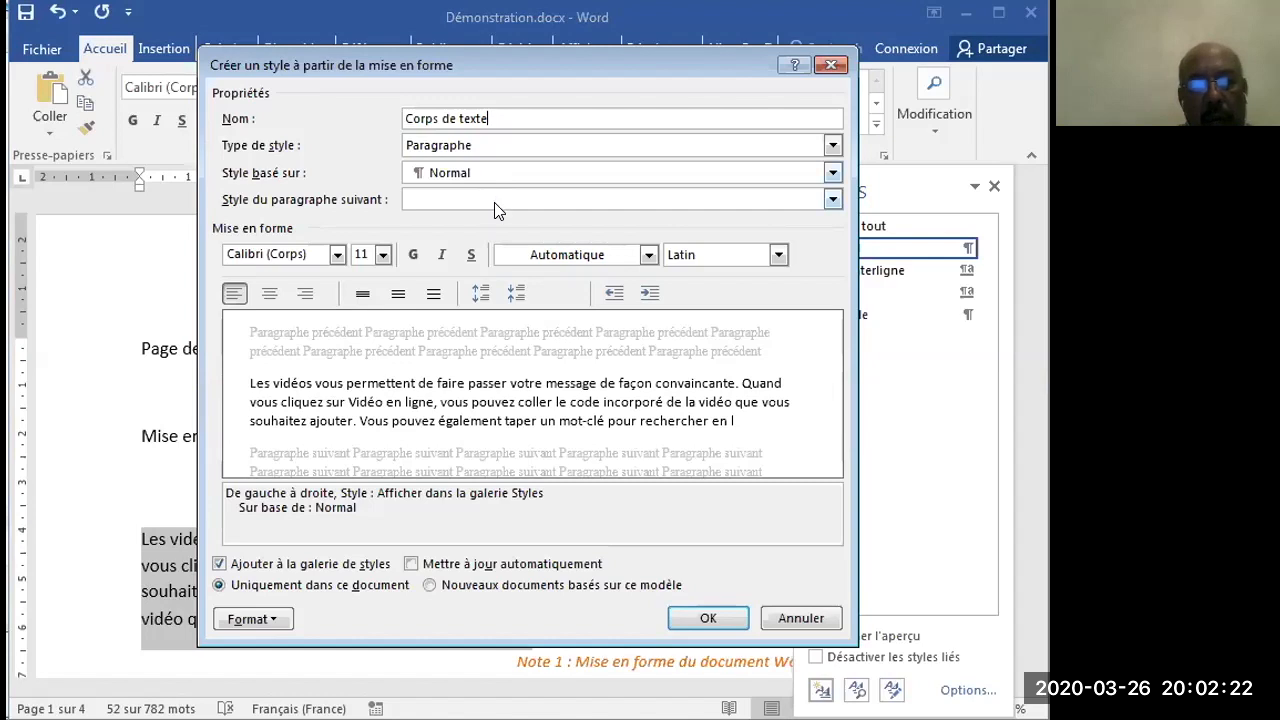
pyautogui.press('Return')
pyautogui.click(721, 395)
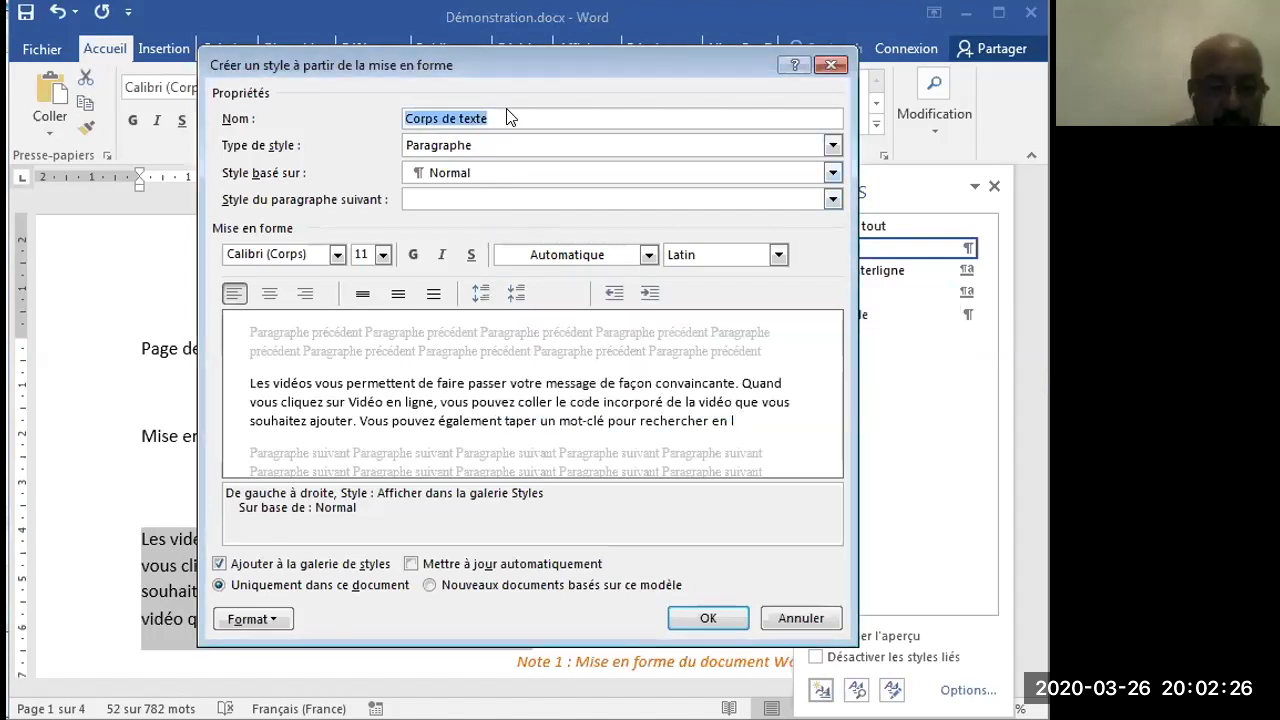
# - Name the new style "CT" and choose CT as the style of the following paragraph
pyautogui.write('CT')
pyautogui.click(499, 196)
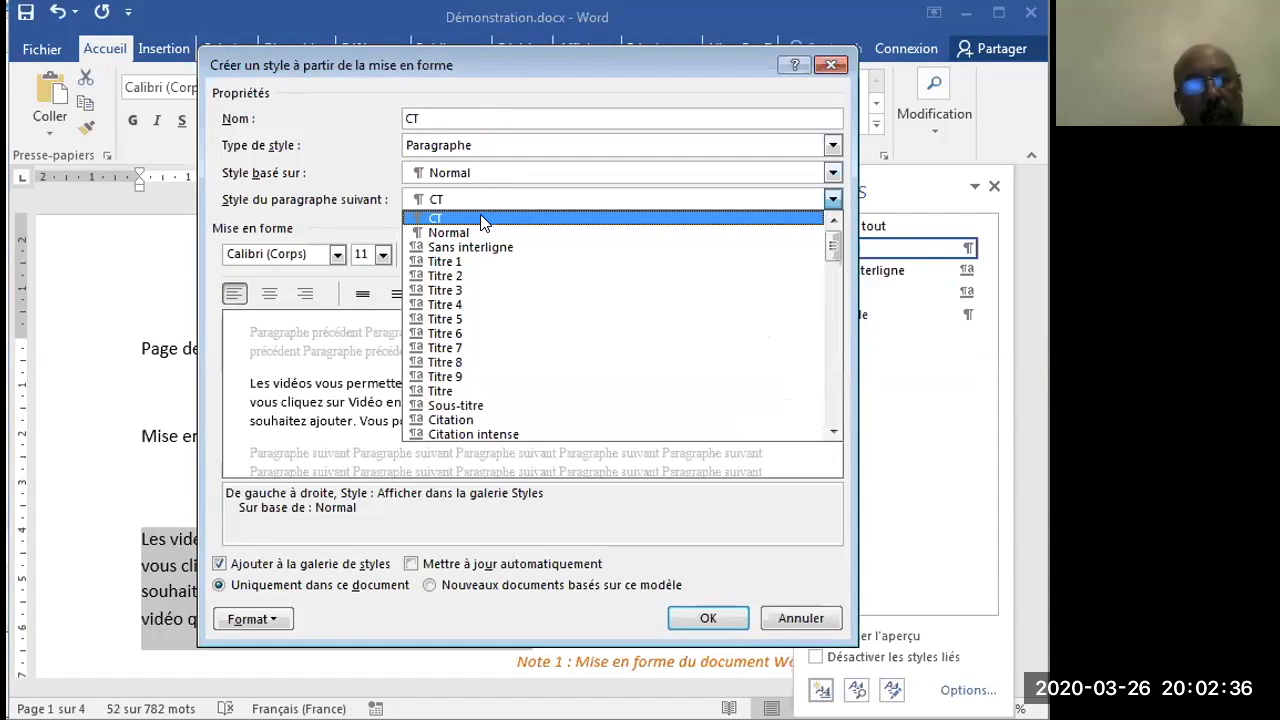
pyautogui.click(484, 219)
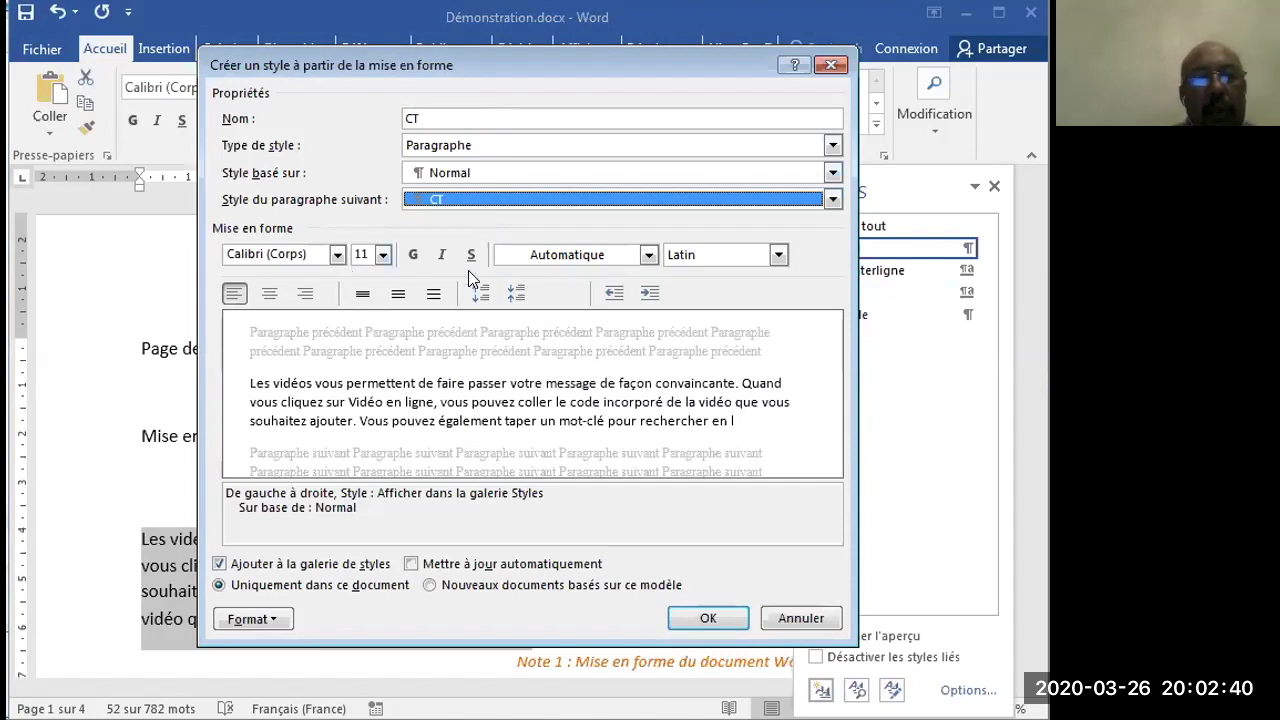
# - Set the CT style's font size to 13 with the Automatique colour, and enable "Mettre à jour automatiquement"
pyautogui.click(384, 259)
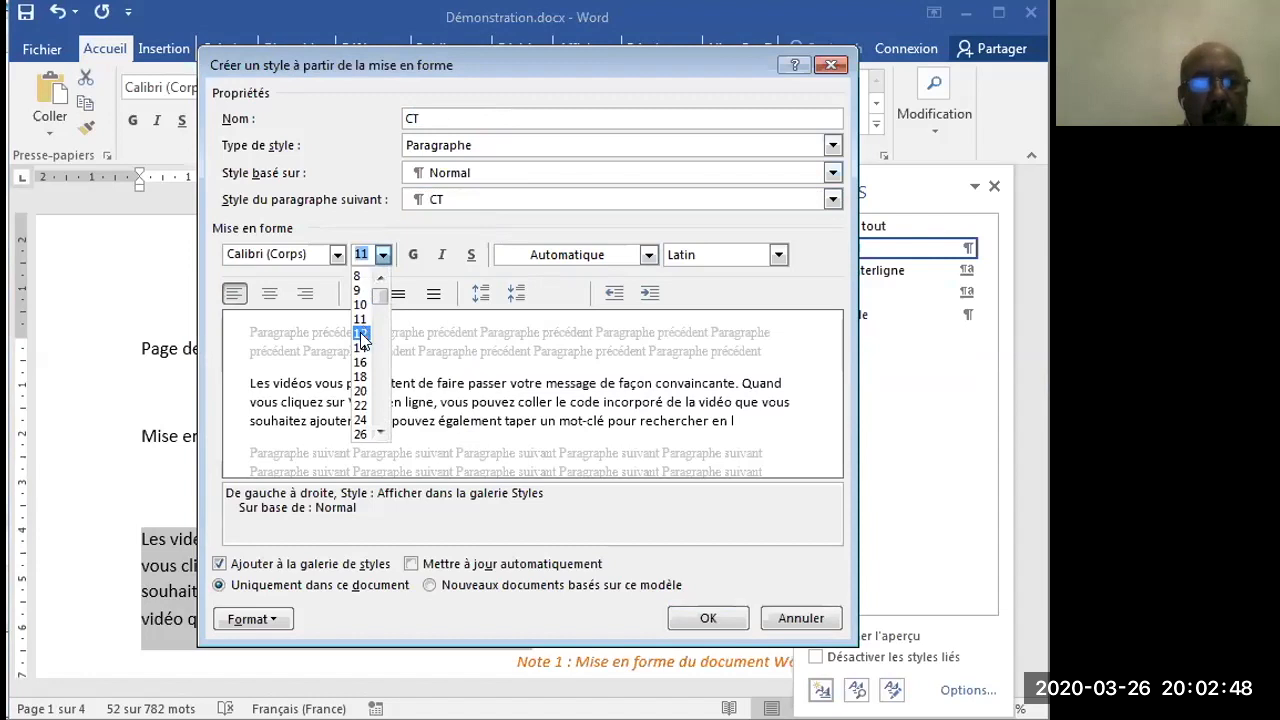
pyautogui.click(360, 333)
pyautogui.click(362, 256)
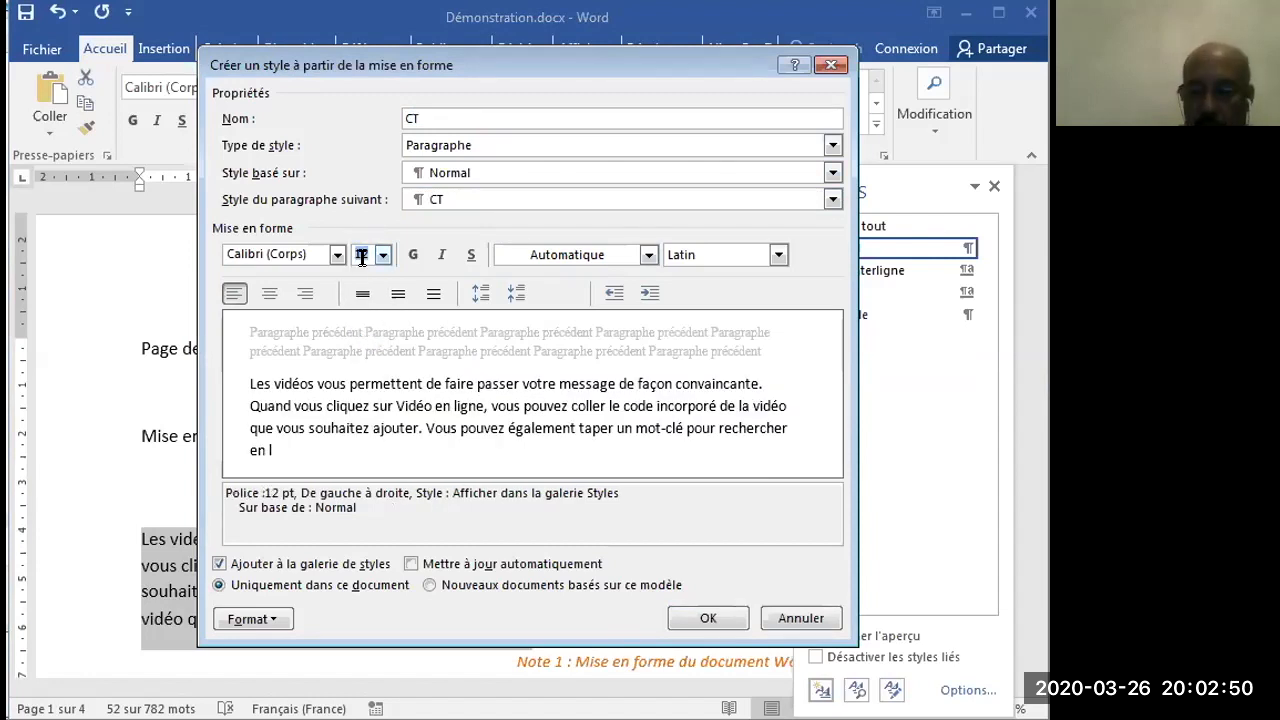
pyautogui.write('13')
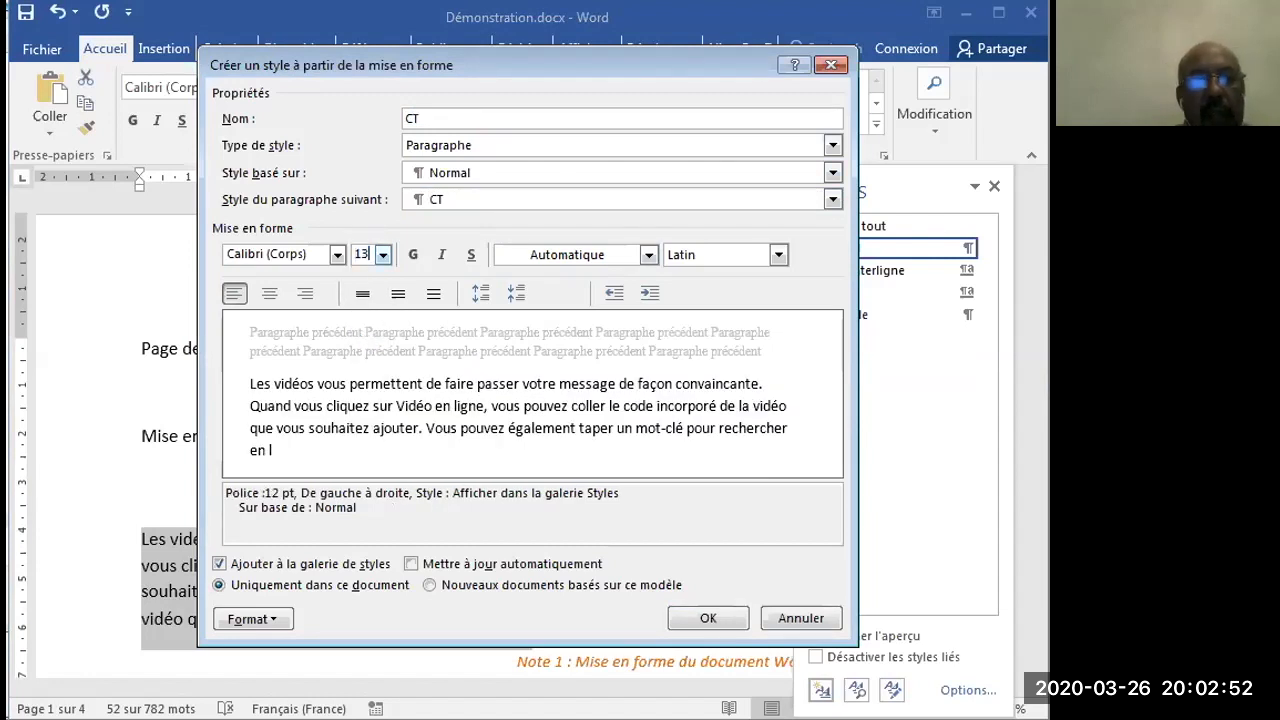
pyautogui.click(648, 256)
pyautogui.click(588, 279)
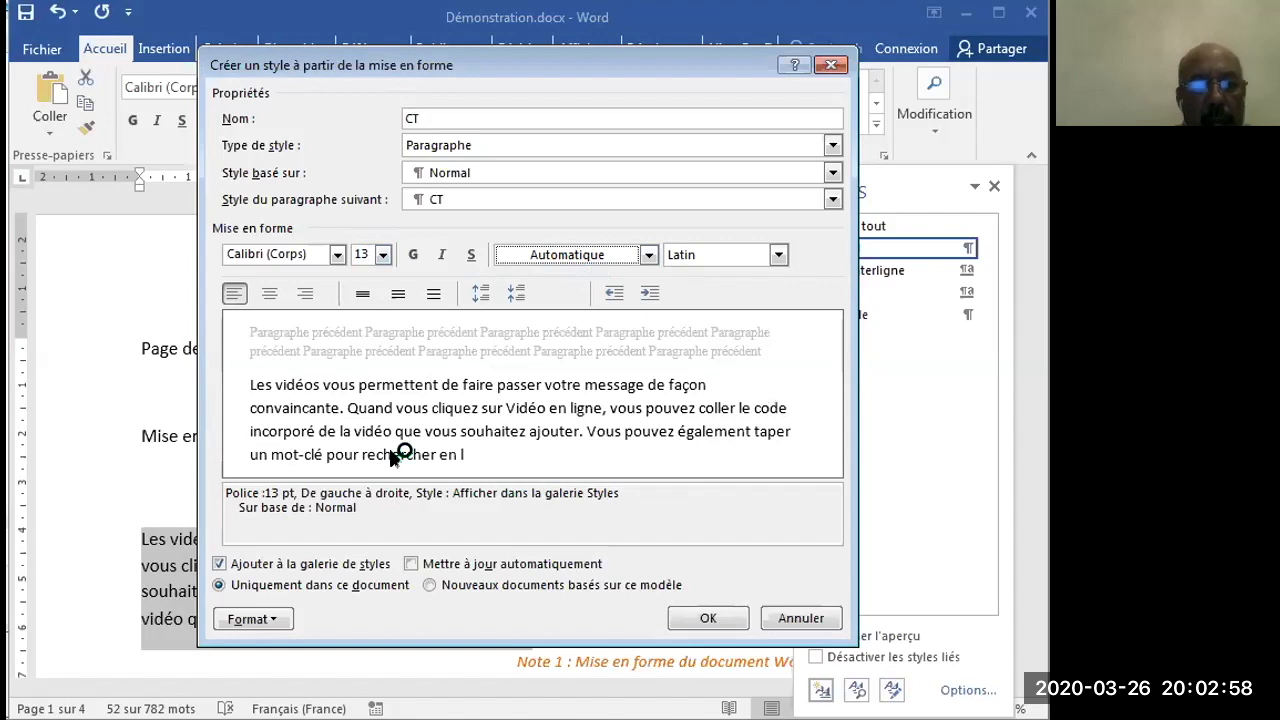
pyautogui.click(412, 564)
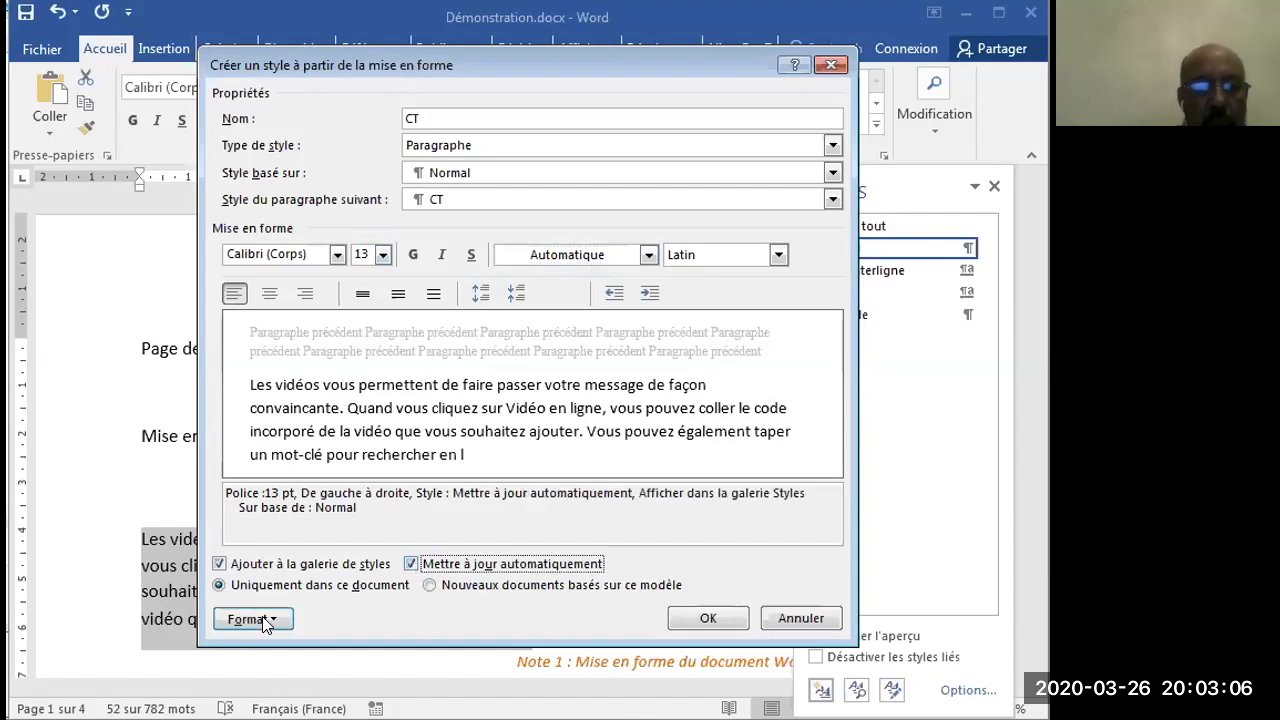
# - Check the CT style's font settings and finish creating the style for this document only
pyautogui.click(250, 619)
pyautogui.click(300, 390)
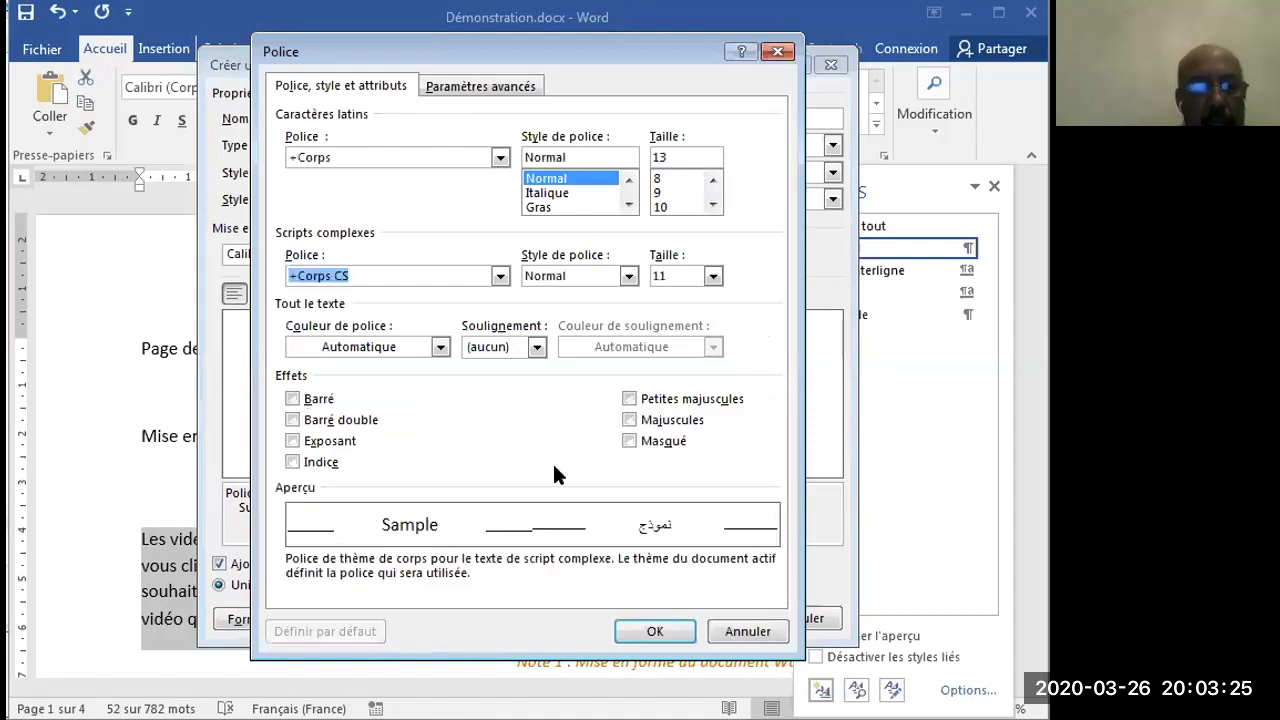
pyautogui.click(656, 632)
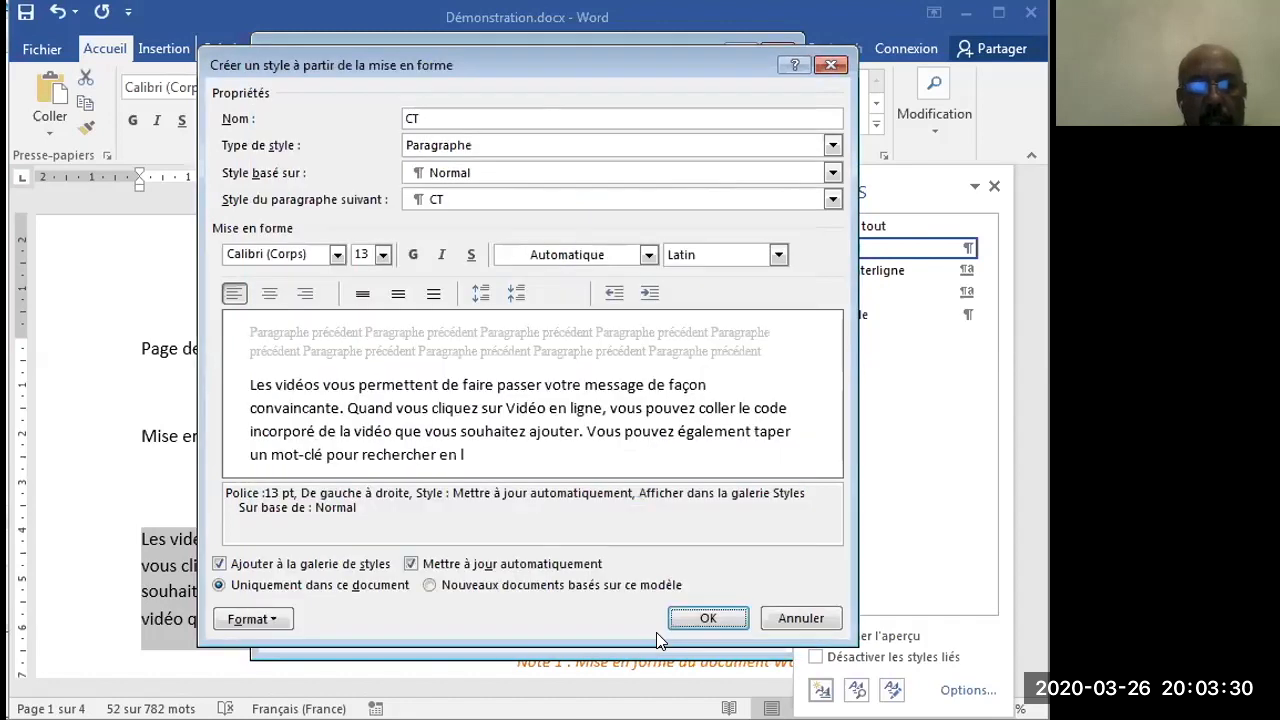
pyautogui.click(706, 618)
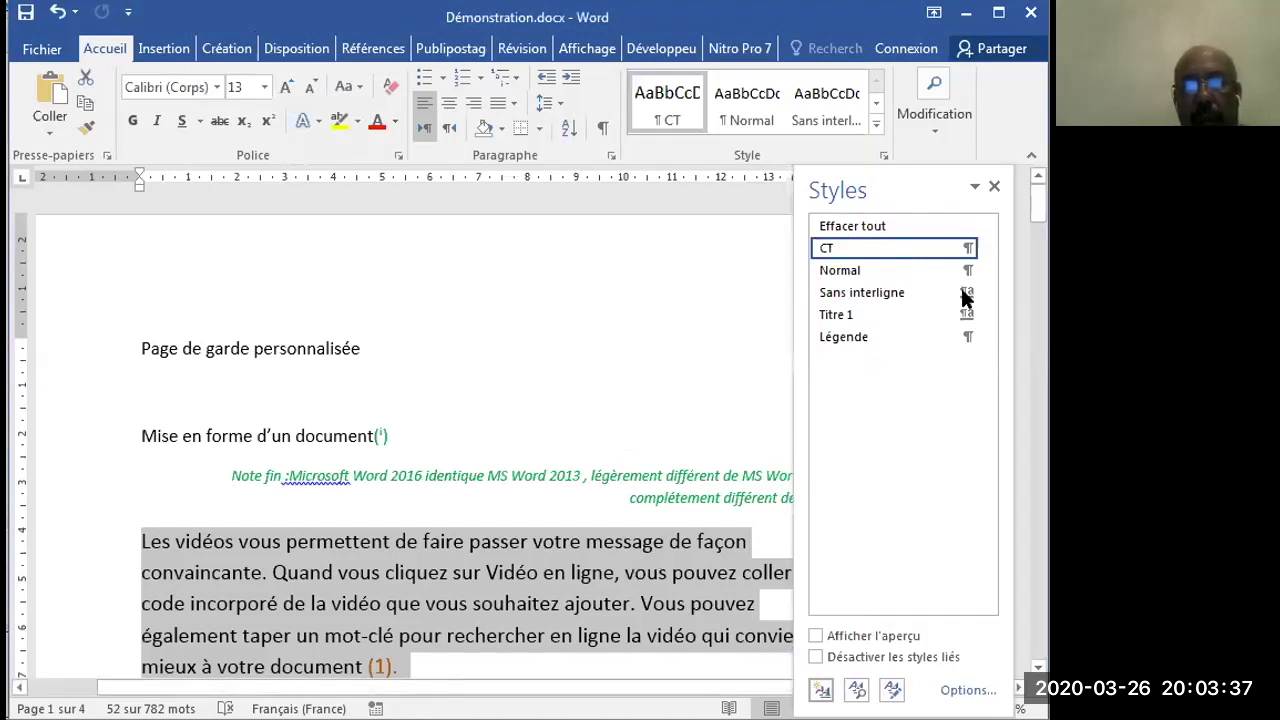
# - Justify the selected paragraph that begins "Les vidéos vous permettent" and update the CT style to match the selection
pyautogui.moveTo(1033, 228); pyautogui.dragTo(1036, 256)
pyautogui.scroll(-3, 1036, 256)
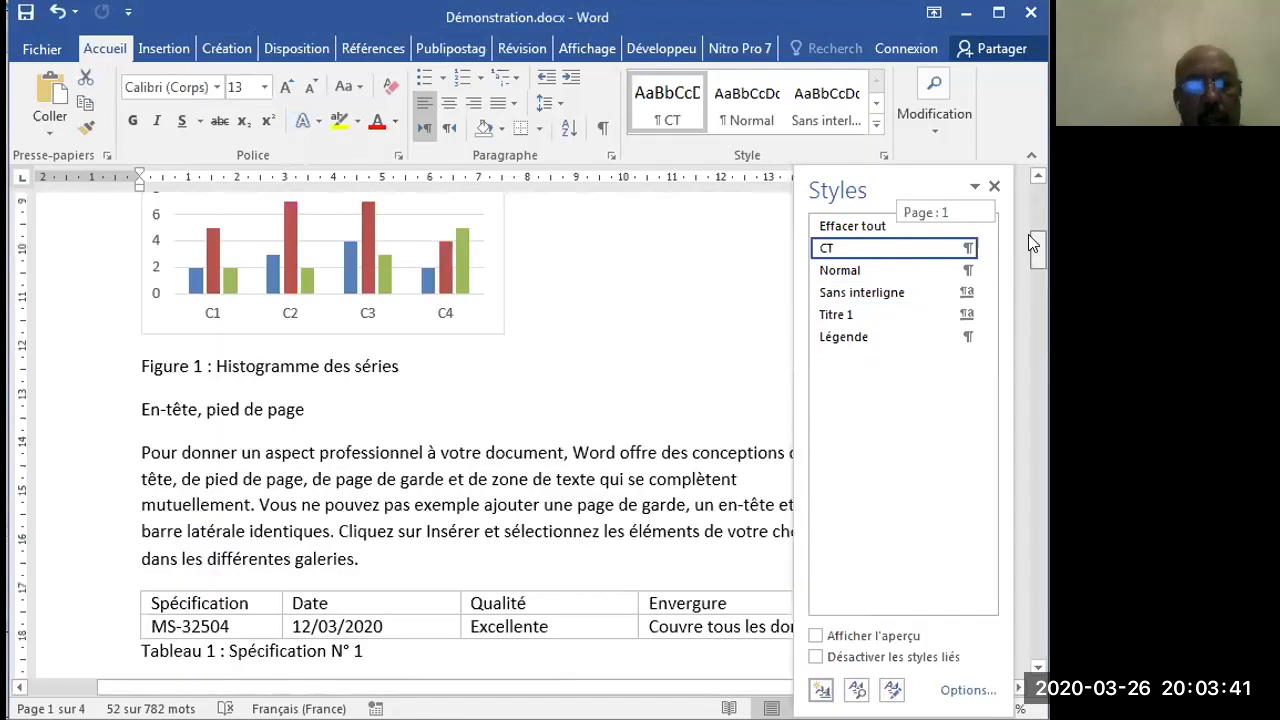
pyautogui.scroll(6, 1031, 243)
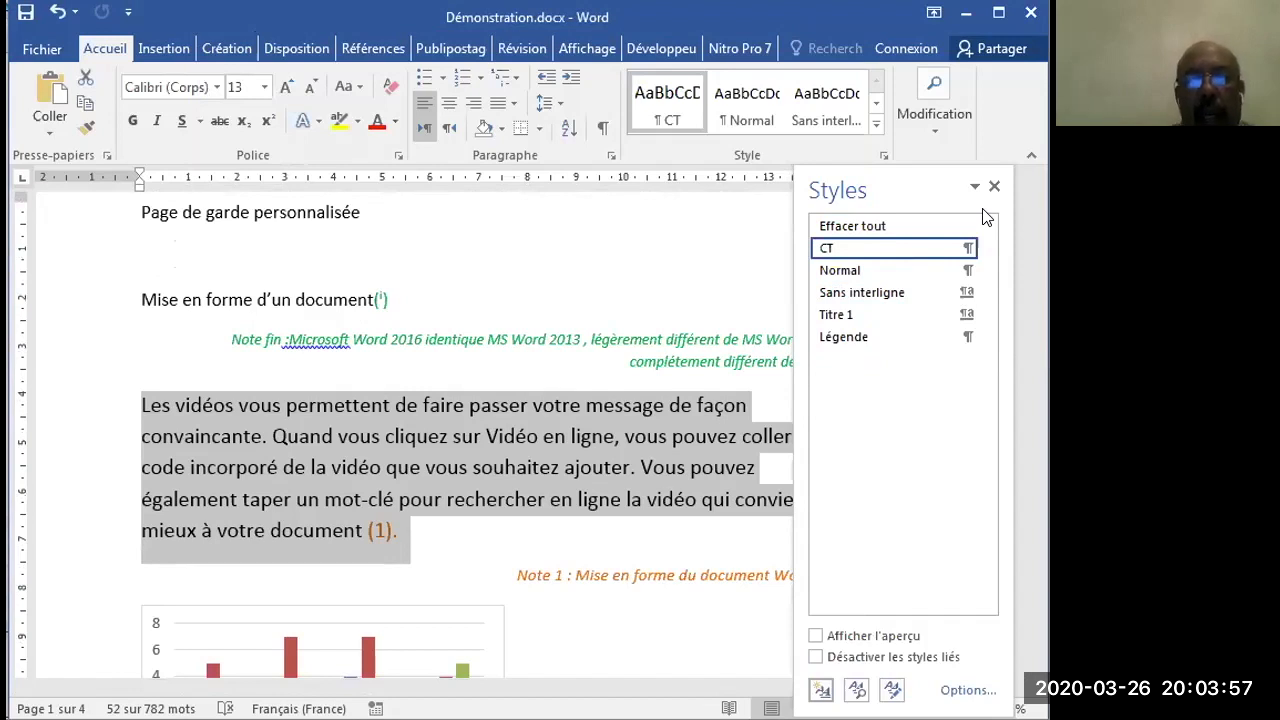
pyautogui.moveTo(910, 177); pyautogui.dragTo(959, 179)
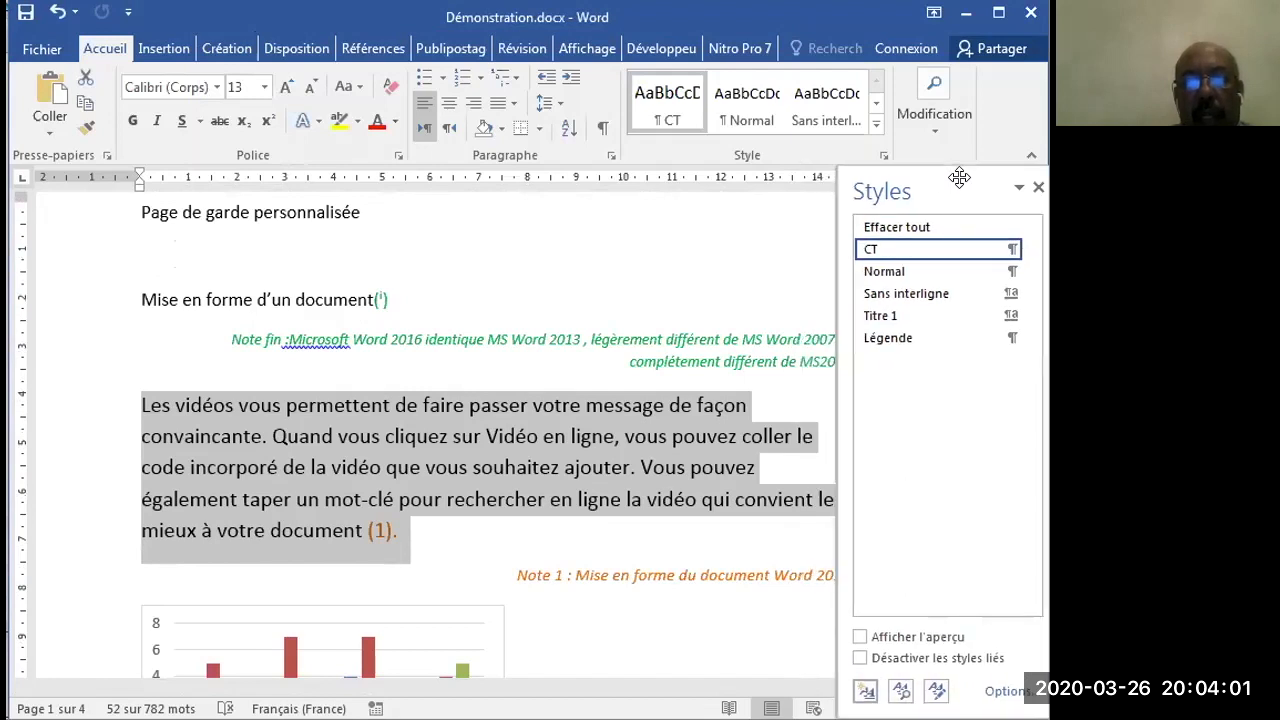
pyautogui.click(514, 104)
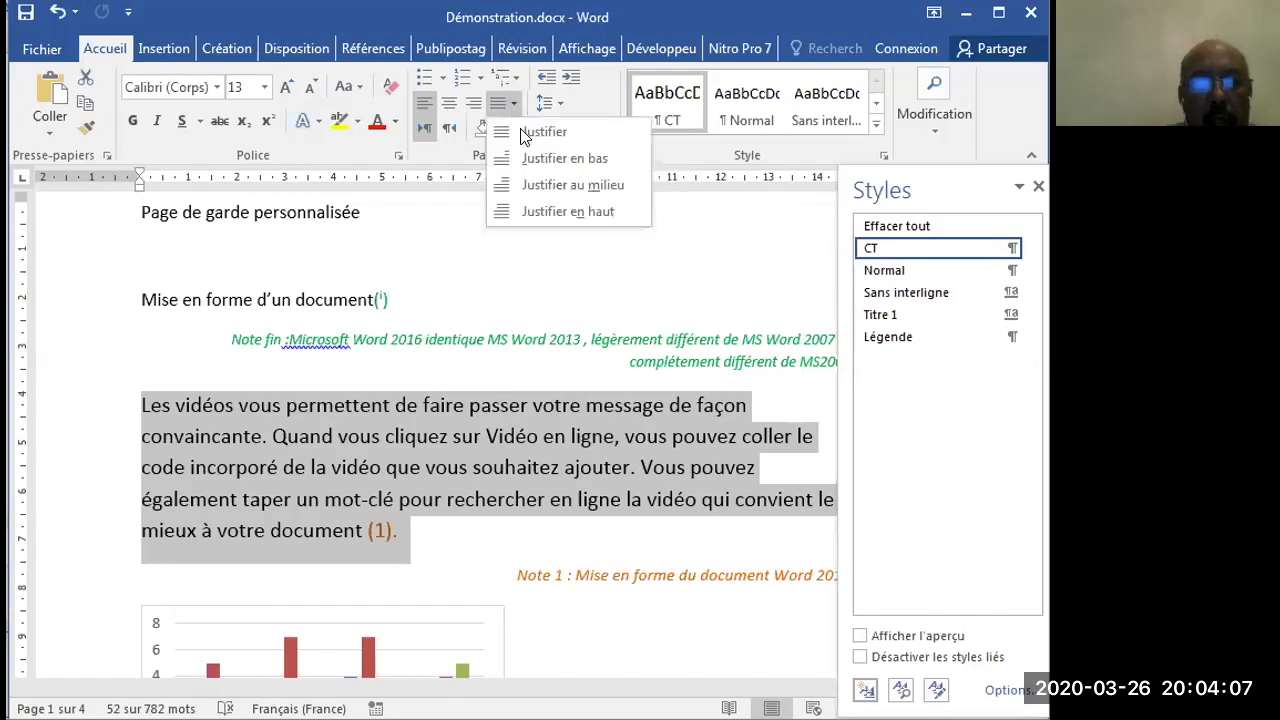
pyautogui.click(543, 132)
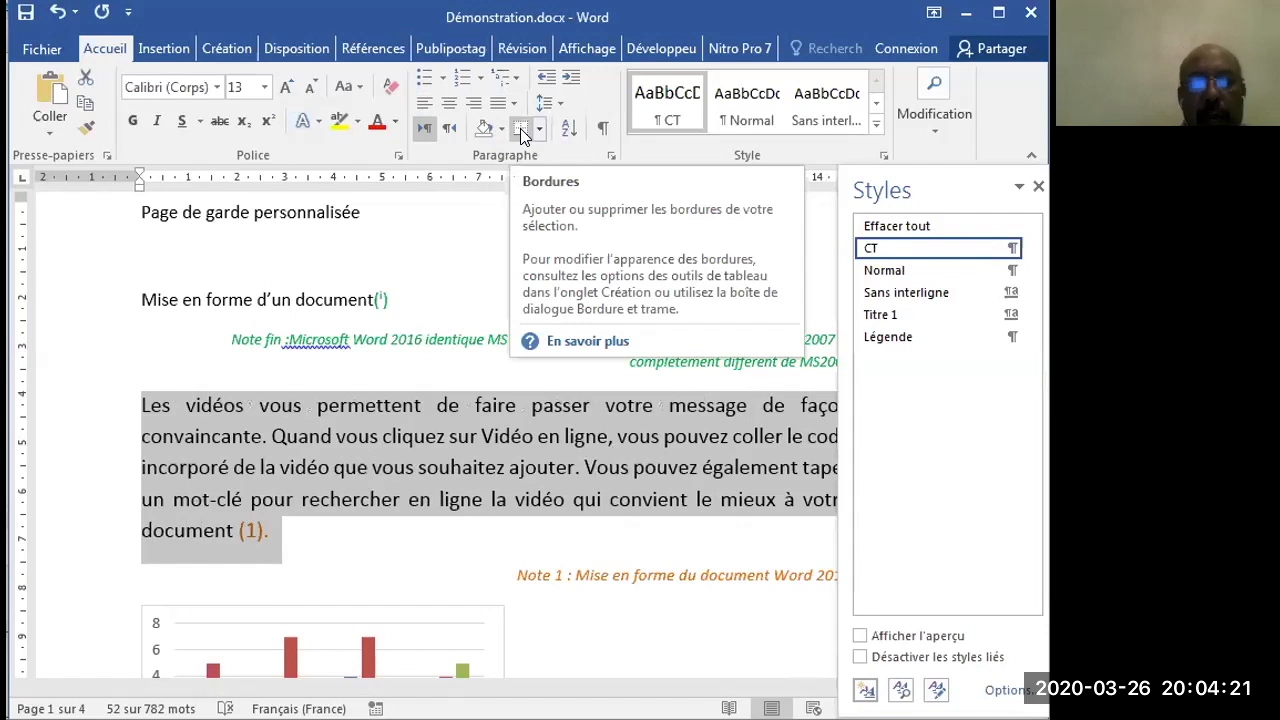
pyautogui.click(1011, 249)
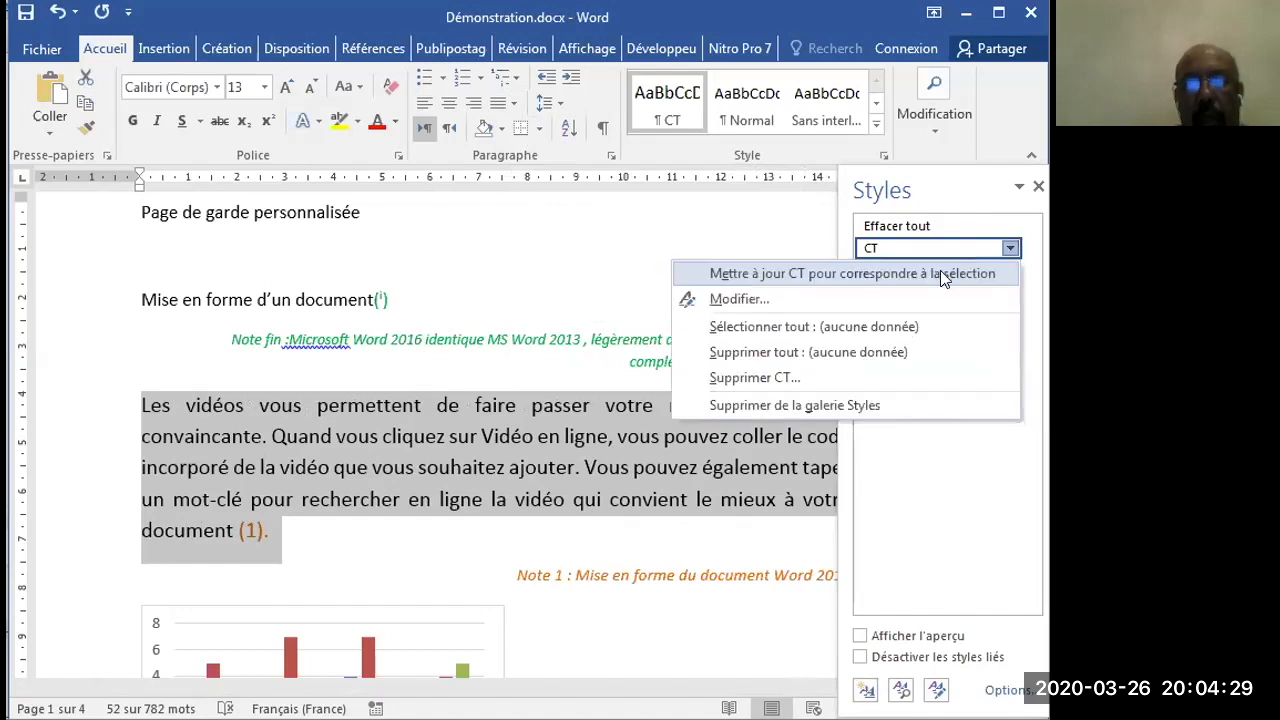
pyautogui.click(940, 274)
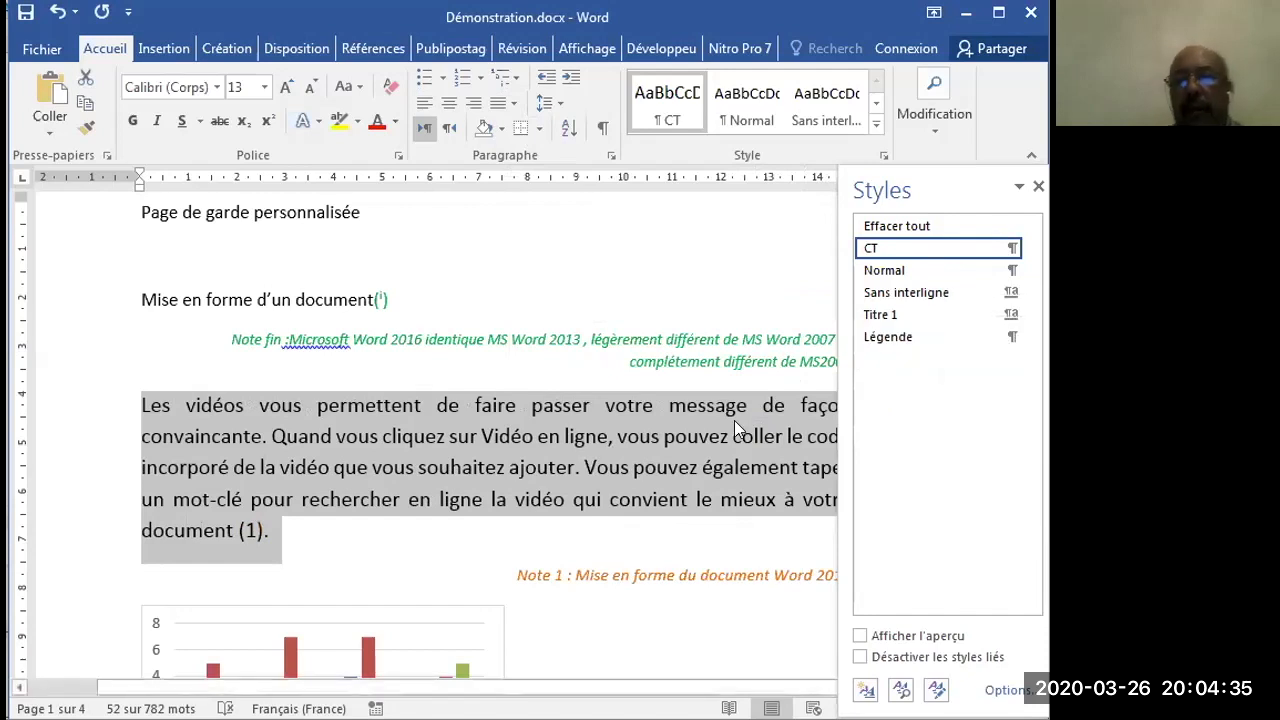
# - Modify the CT style's paragraph format, setting the spacing before and after to 6 pt
pyautogui.click(1012, 249)
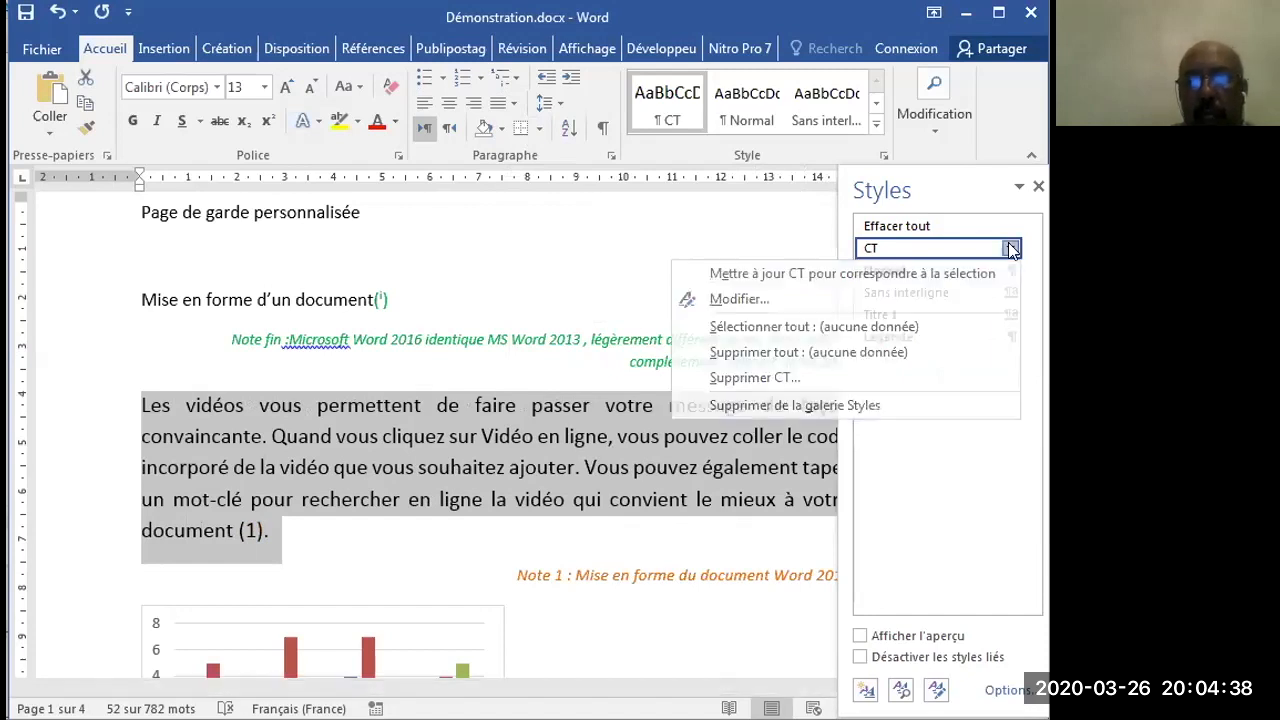
pyautogui.click(909, 296)
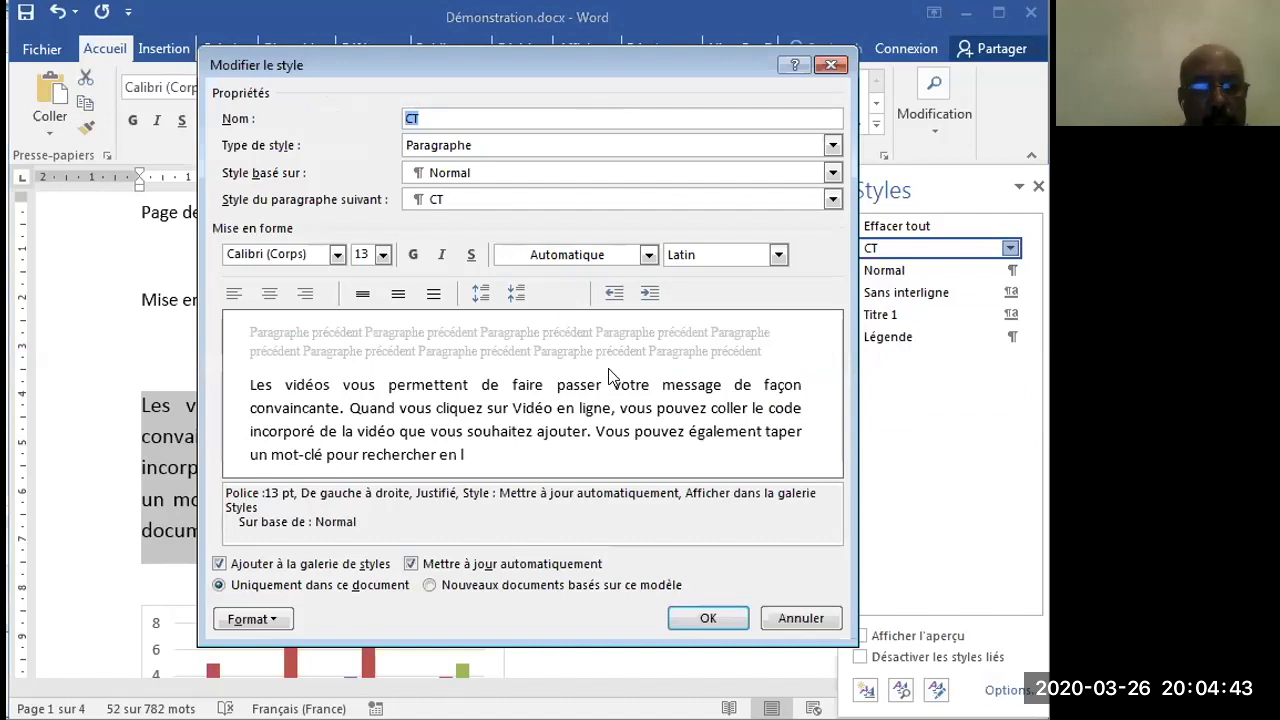
pyautogui.click(252, 619)
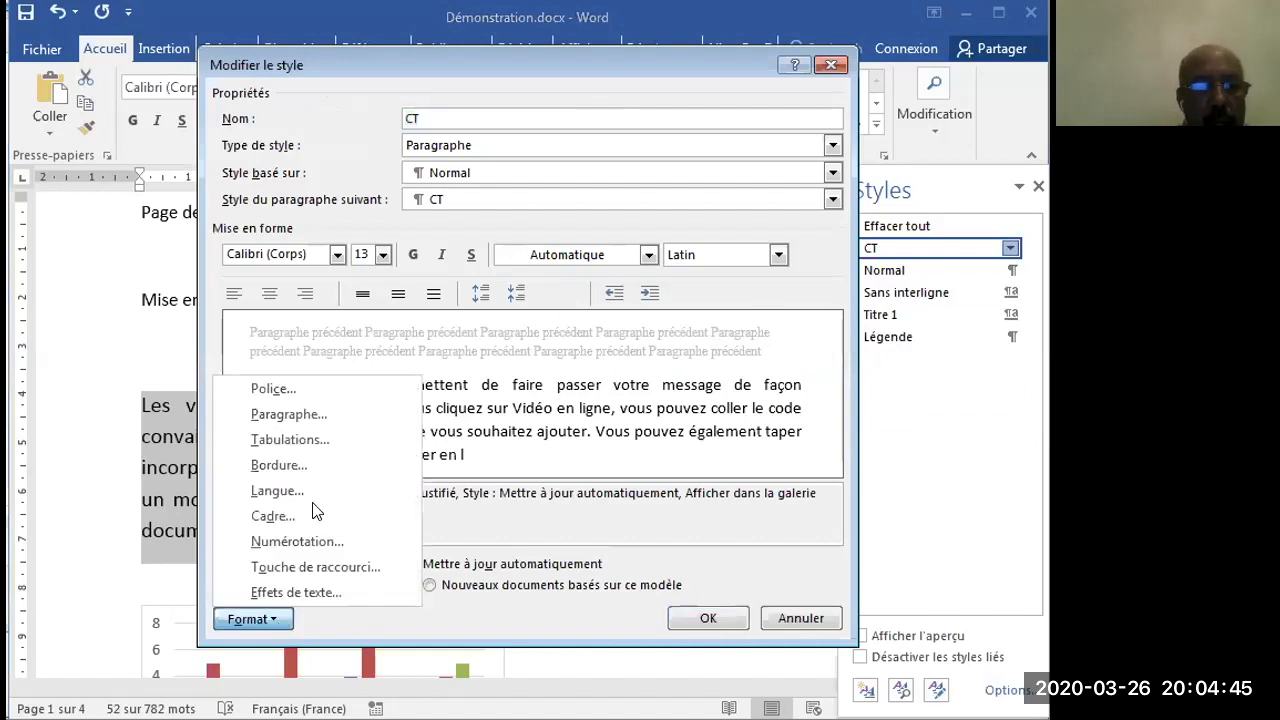
pyautogui.click(336, 414)
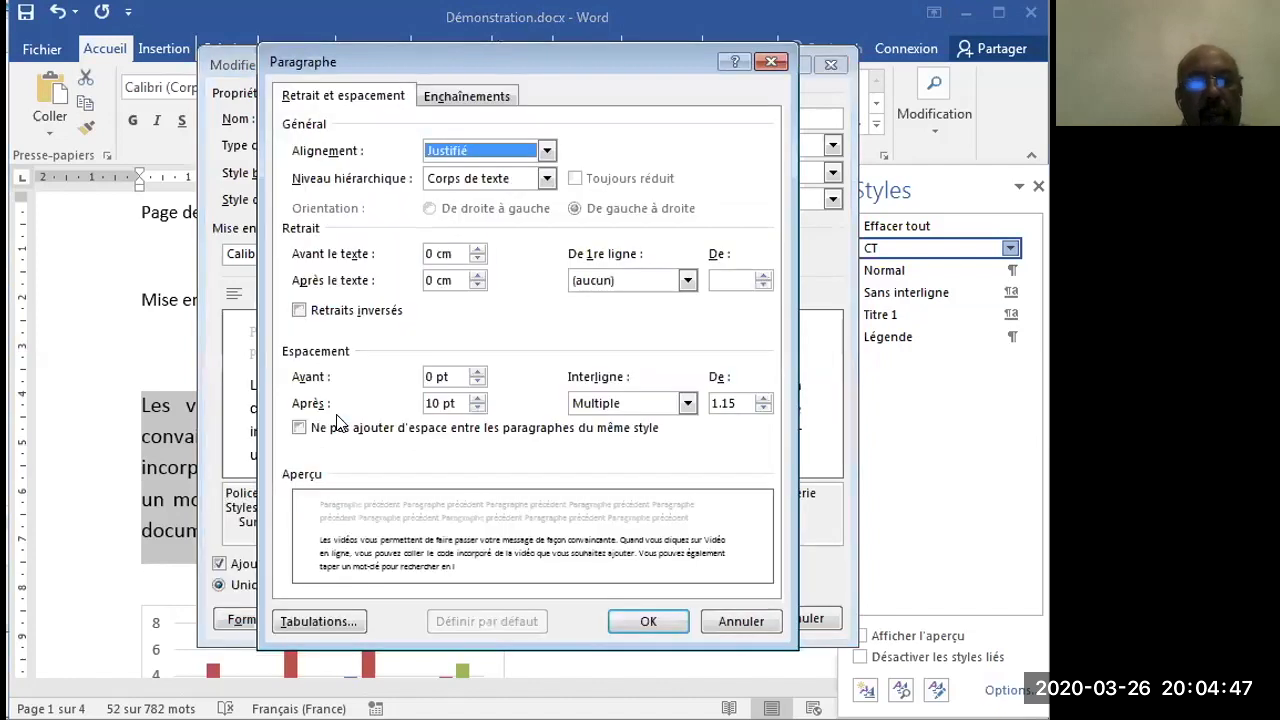
pyautogui.doubleClick(430, 403)
pyautogui.write('6')
pyautogui.click(430, 380)
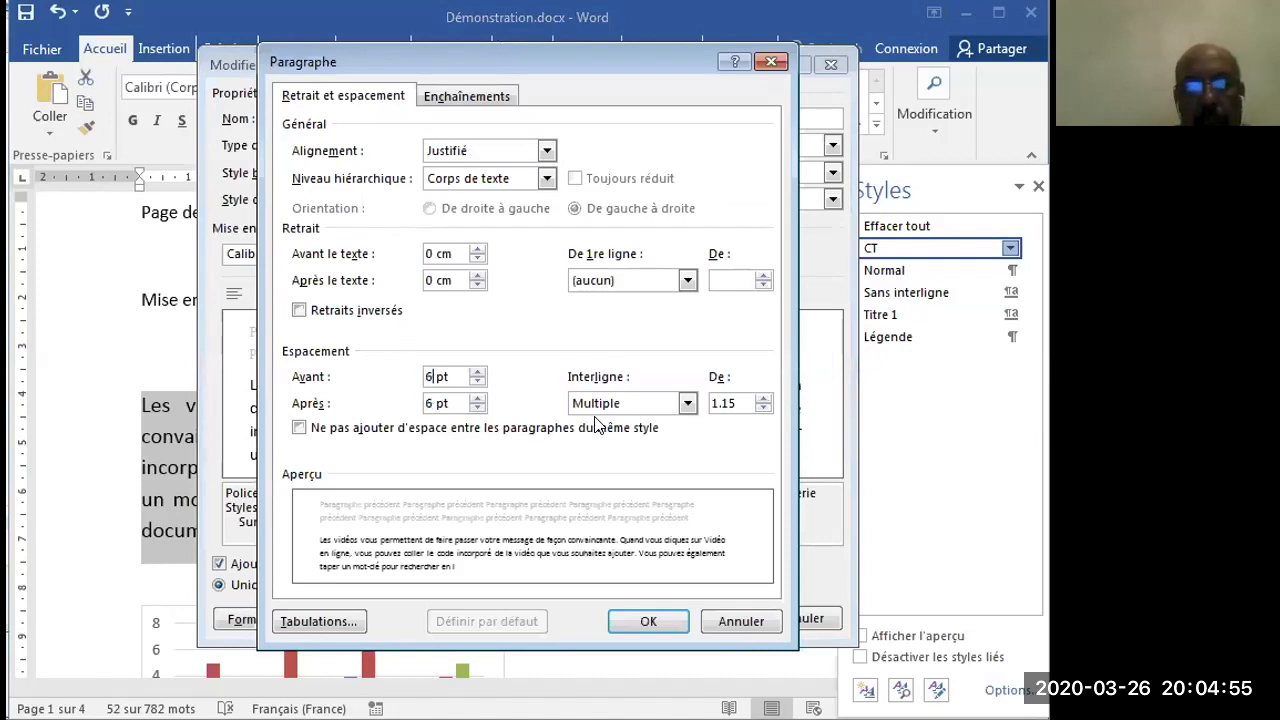
# - Set the CT style's line spacing to Exactement 14 pt
pyautogui.click(687, 403)
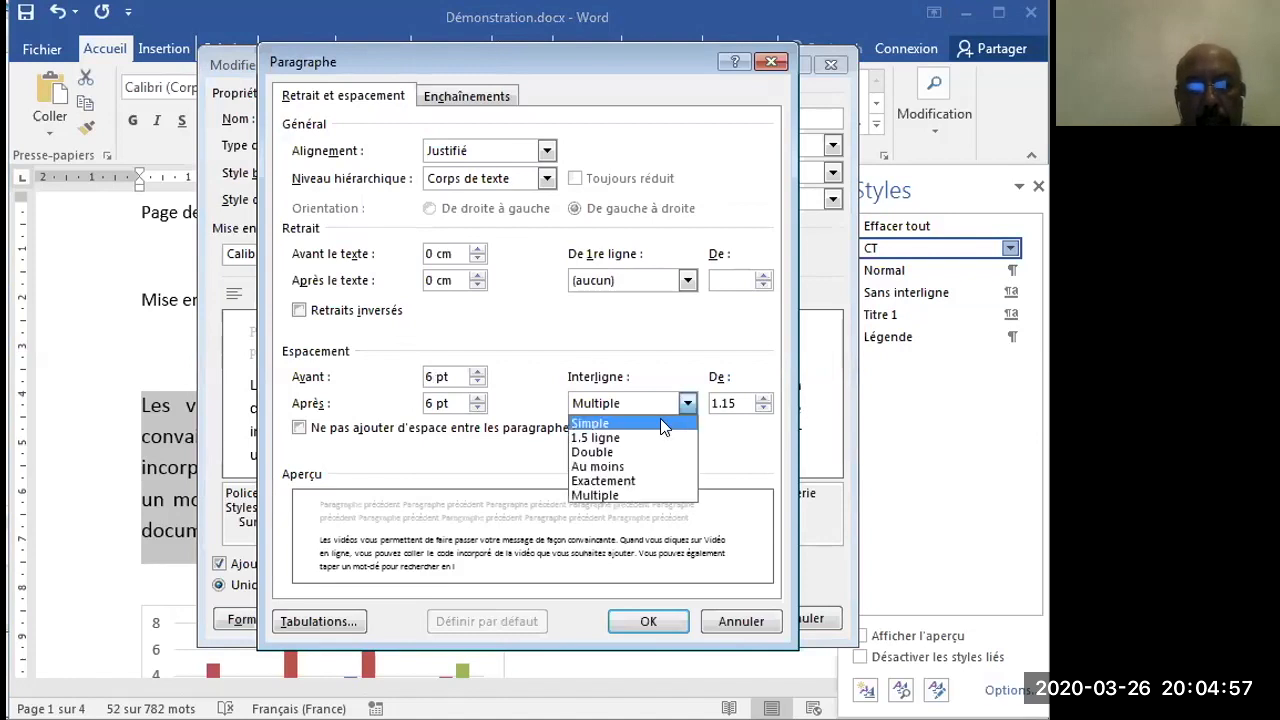
pyautogui.click(657, 489)
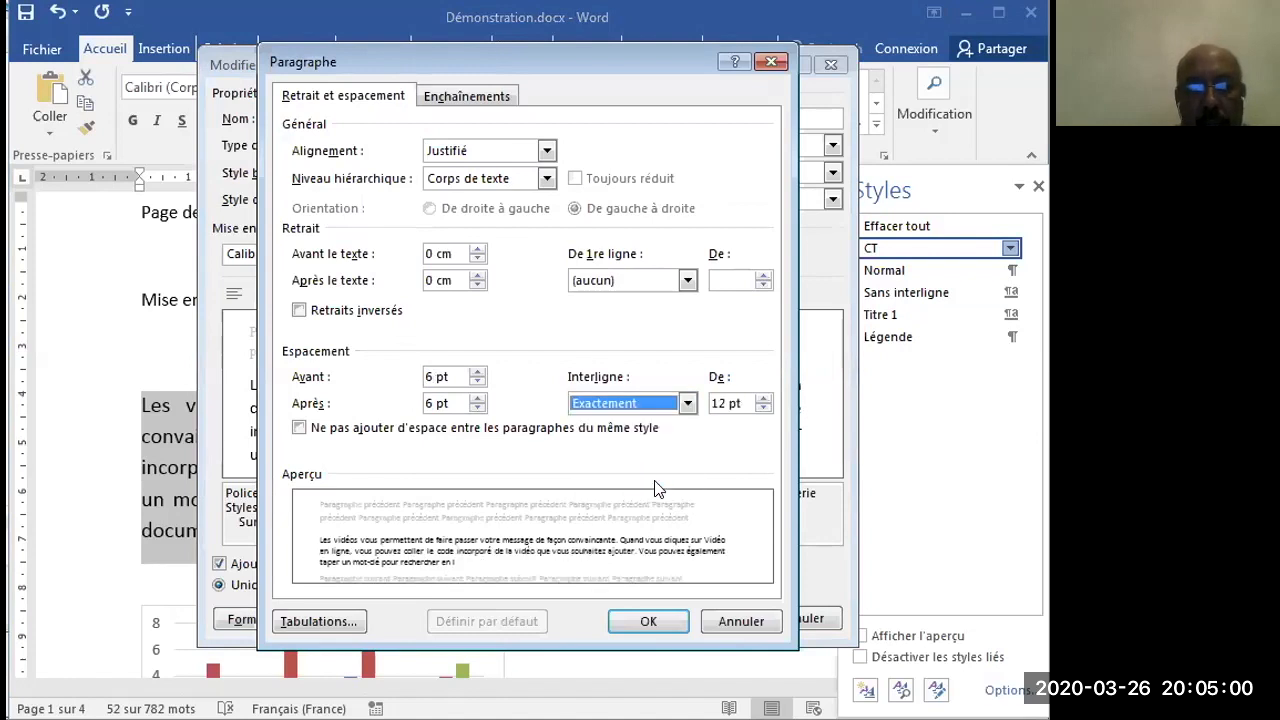
pyautogui.click(718, 403)
pyautogui.doubleClick(718, 403)
pyautogui.write('14')
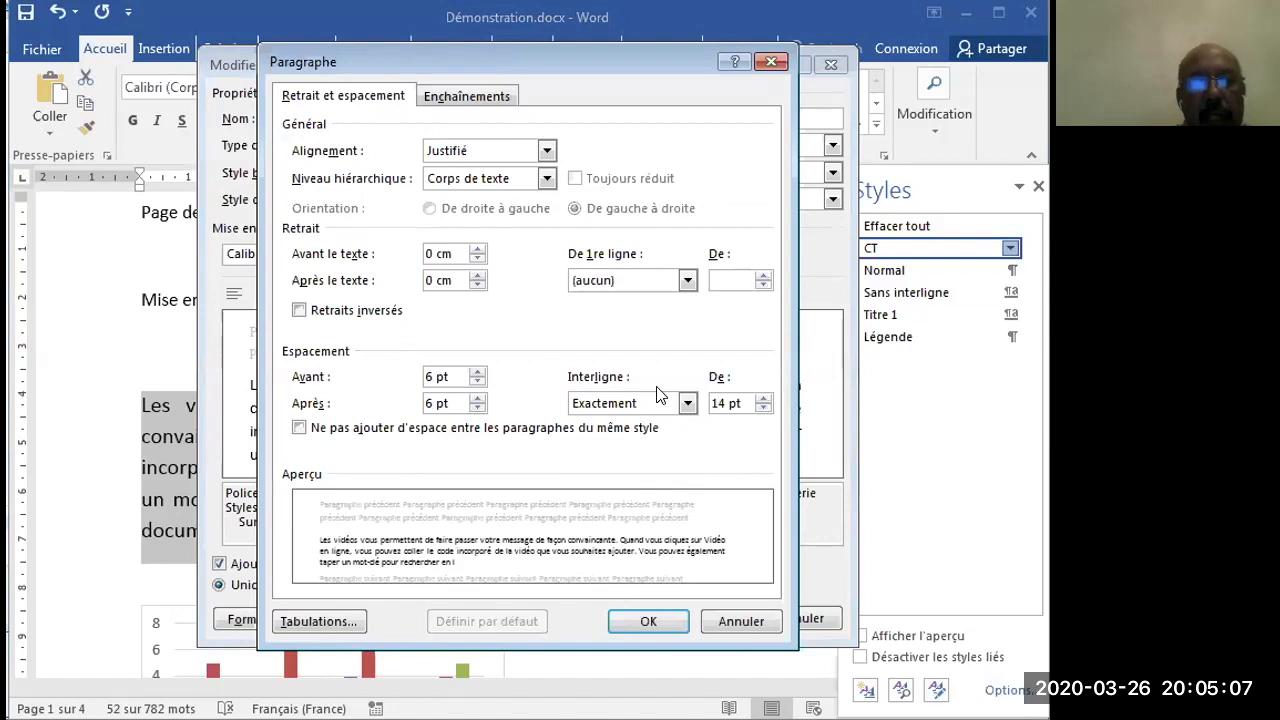
# - Give the CT style a Première ligne indent of 1.20 cm and save the style changes
pyautogui.click(687, 281)
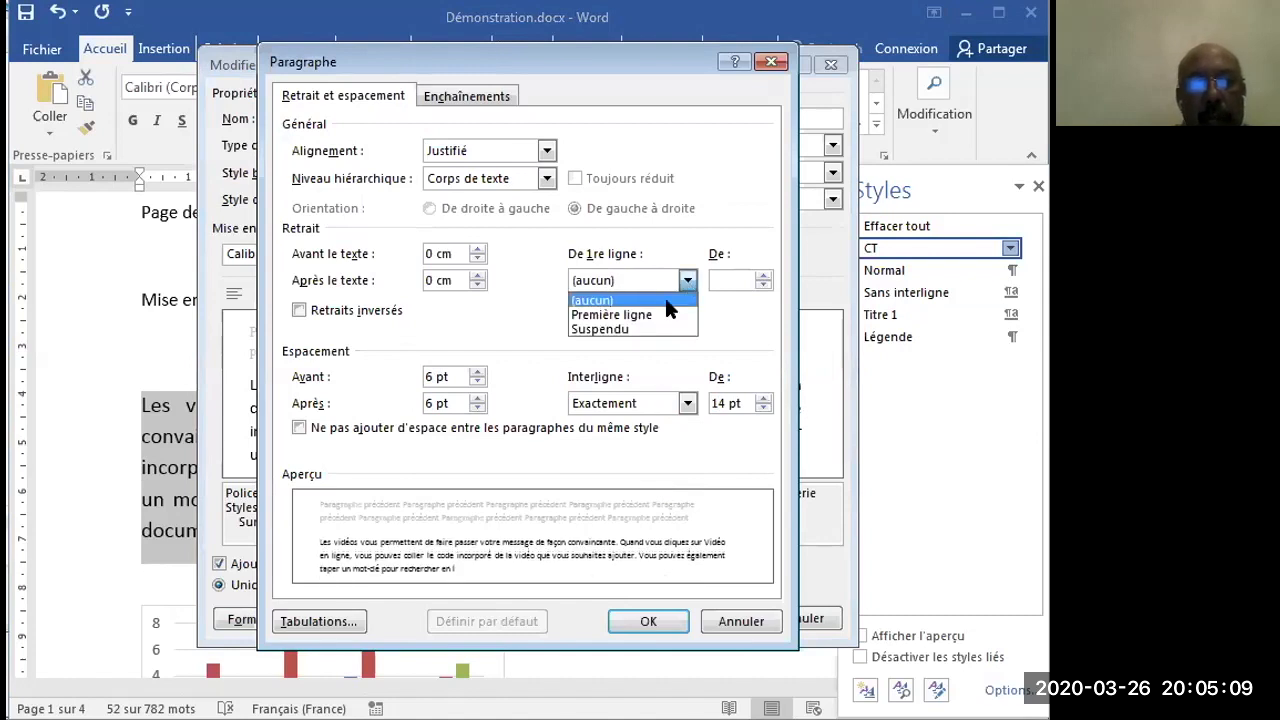
pyautogui.click(662, 314)
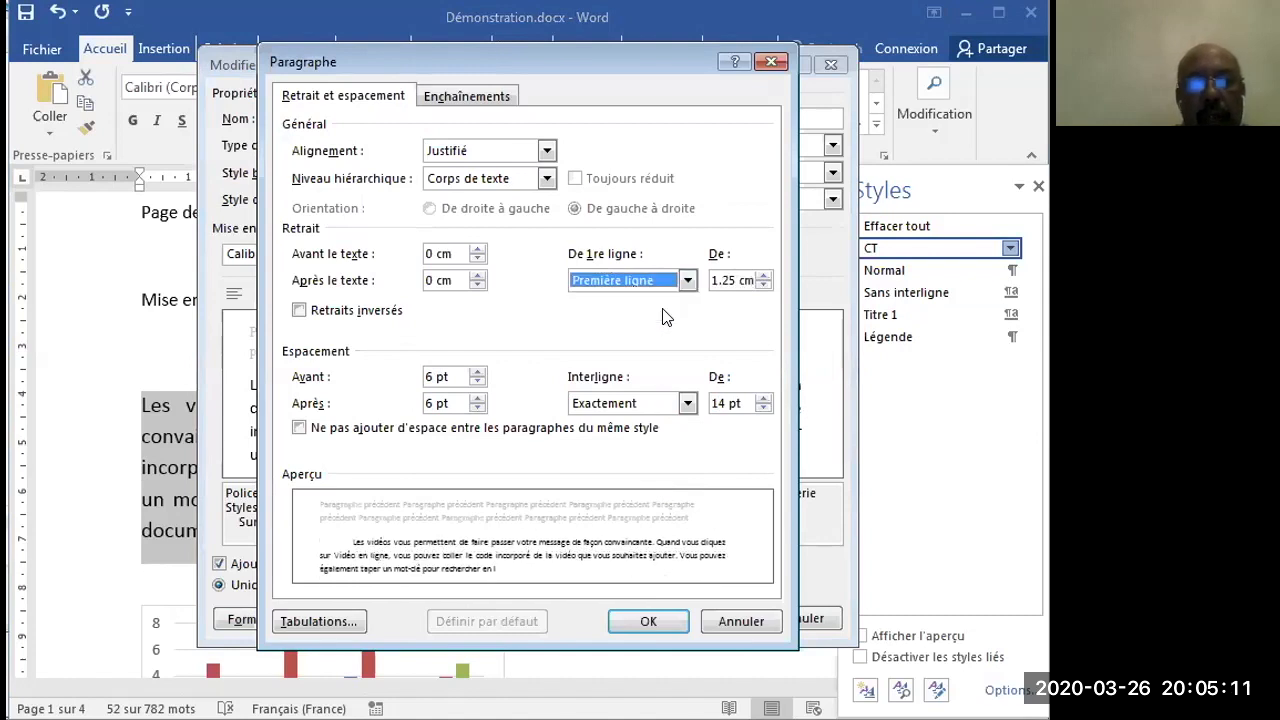
pyautogui.click(731, 279)
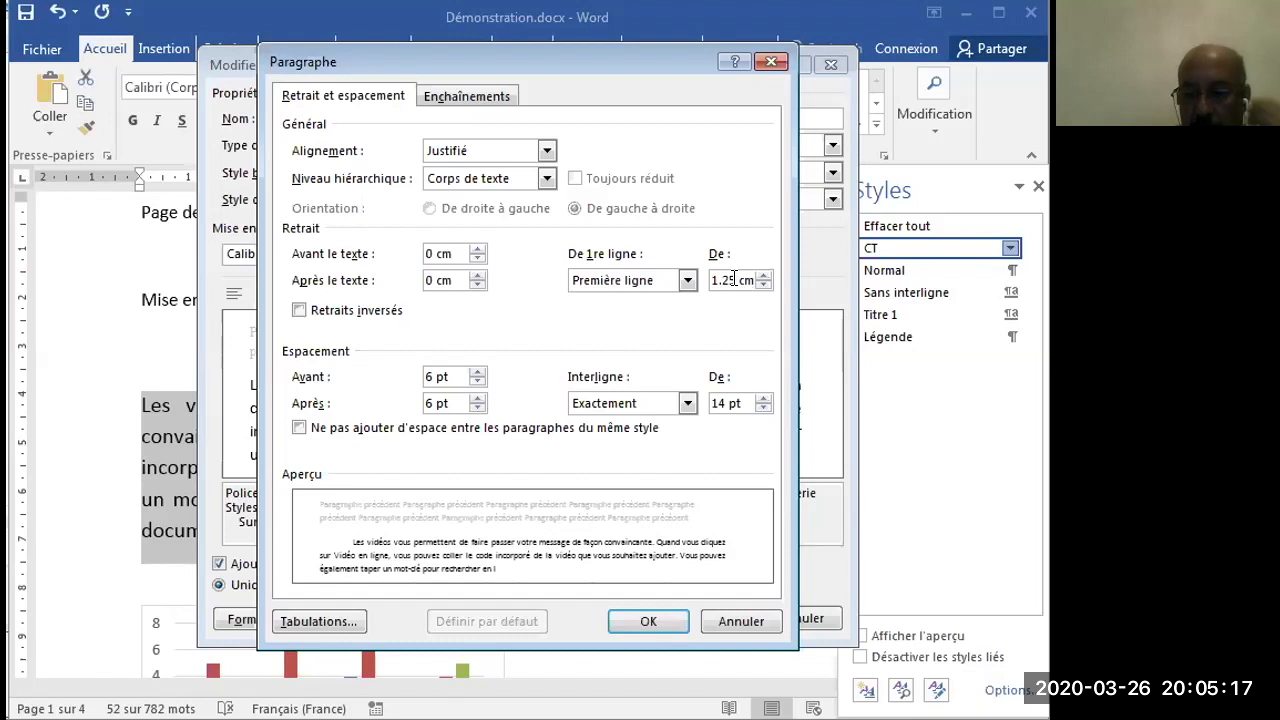
pyautogui.press('BackSpace')
pyautogui.write('2')
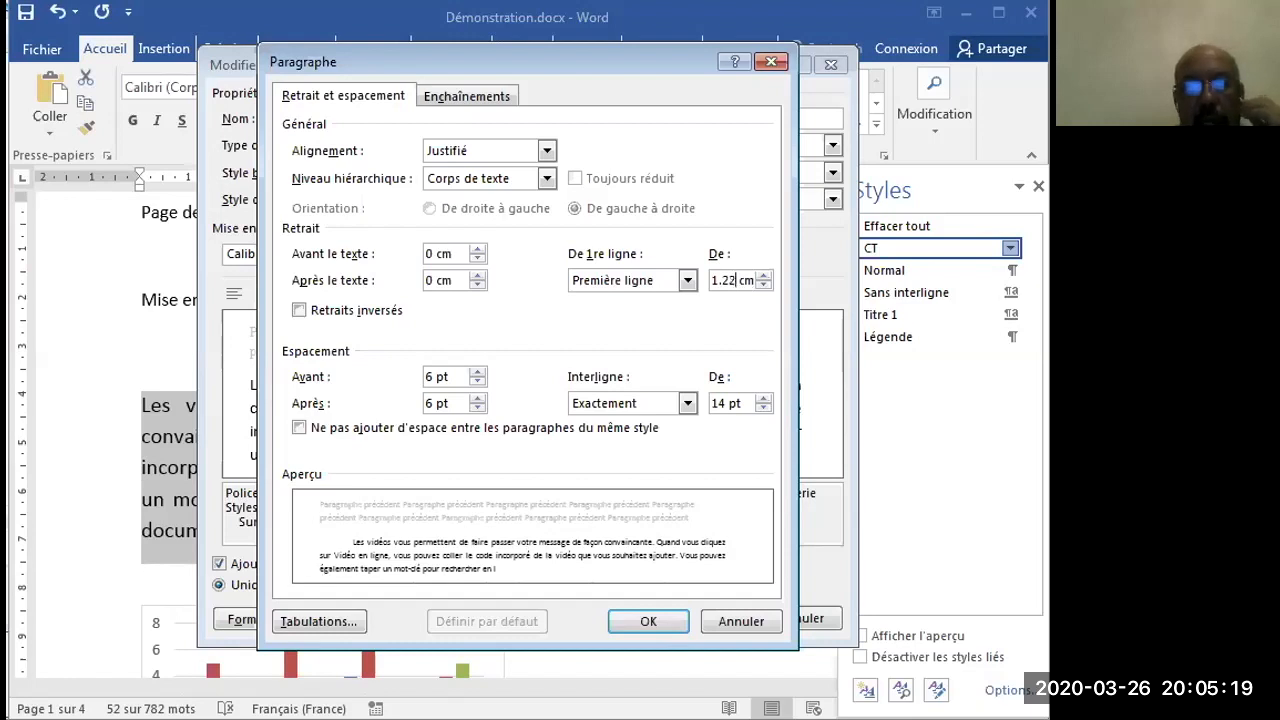
pyautogui.press('BackSpace')
pyautogui.write('0')
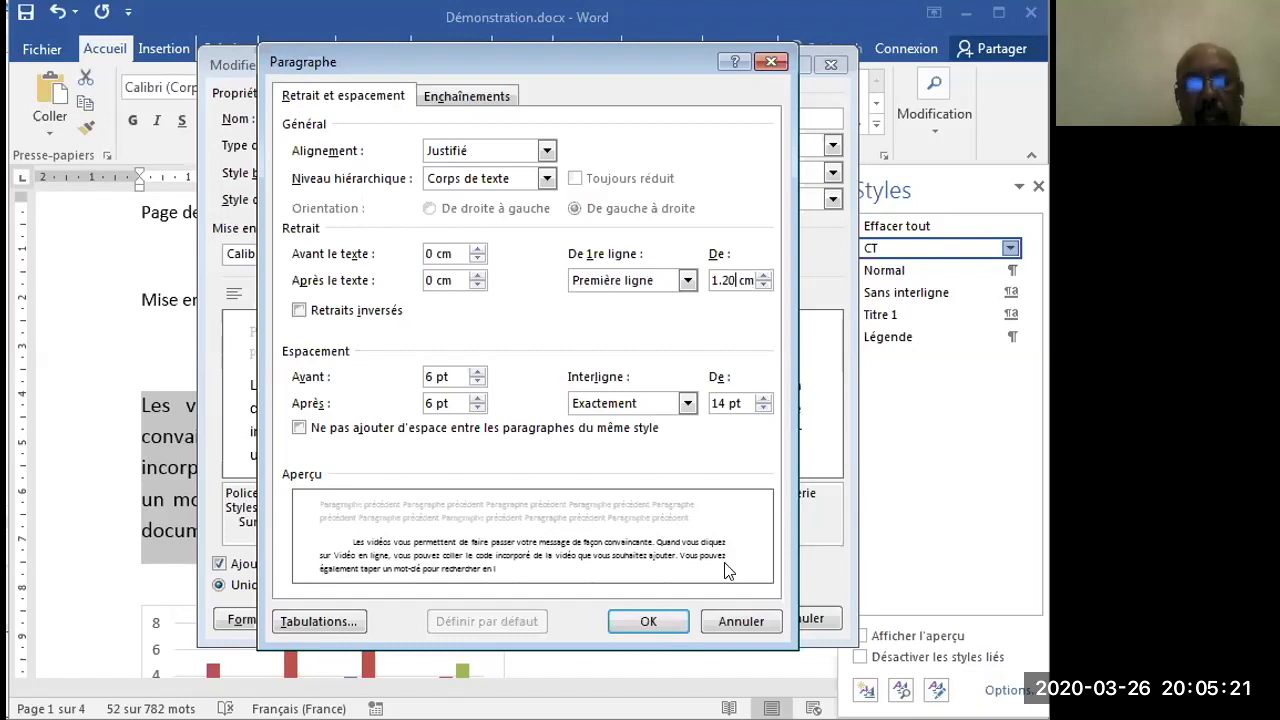
pyautogui.click(648, 630)
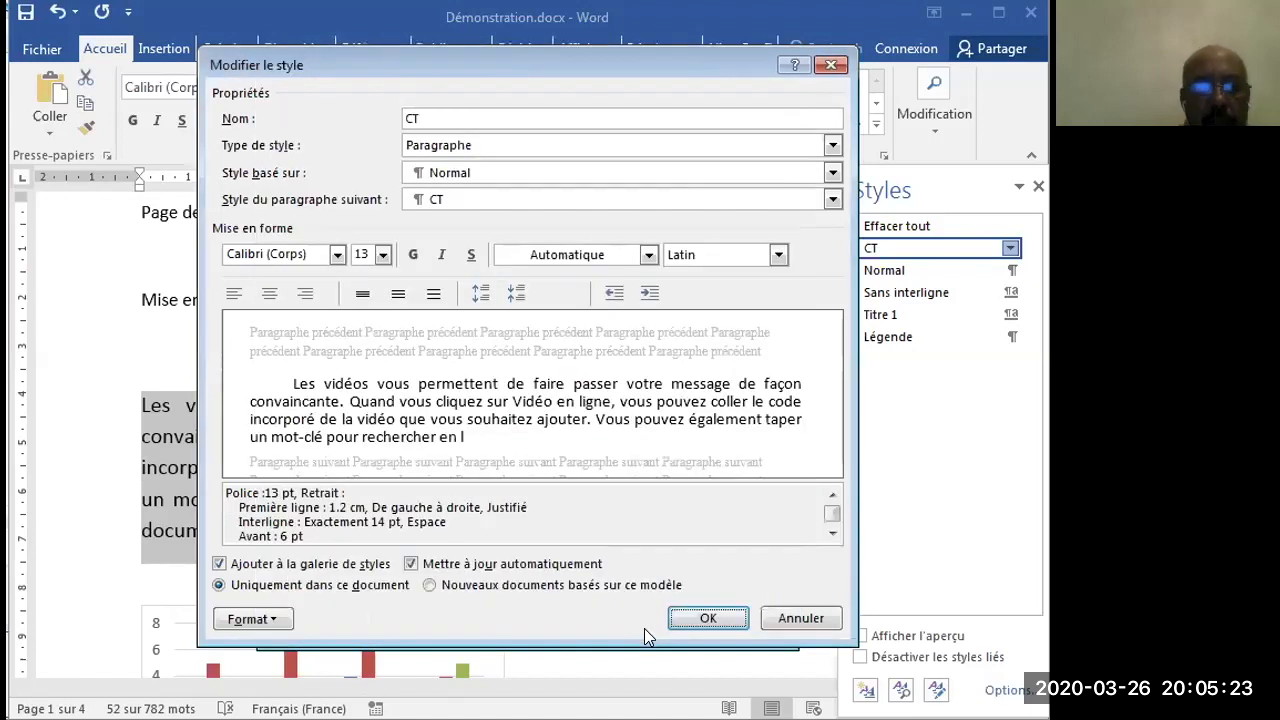
pyautogui.click(705, 618)
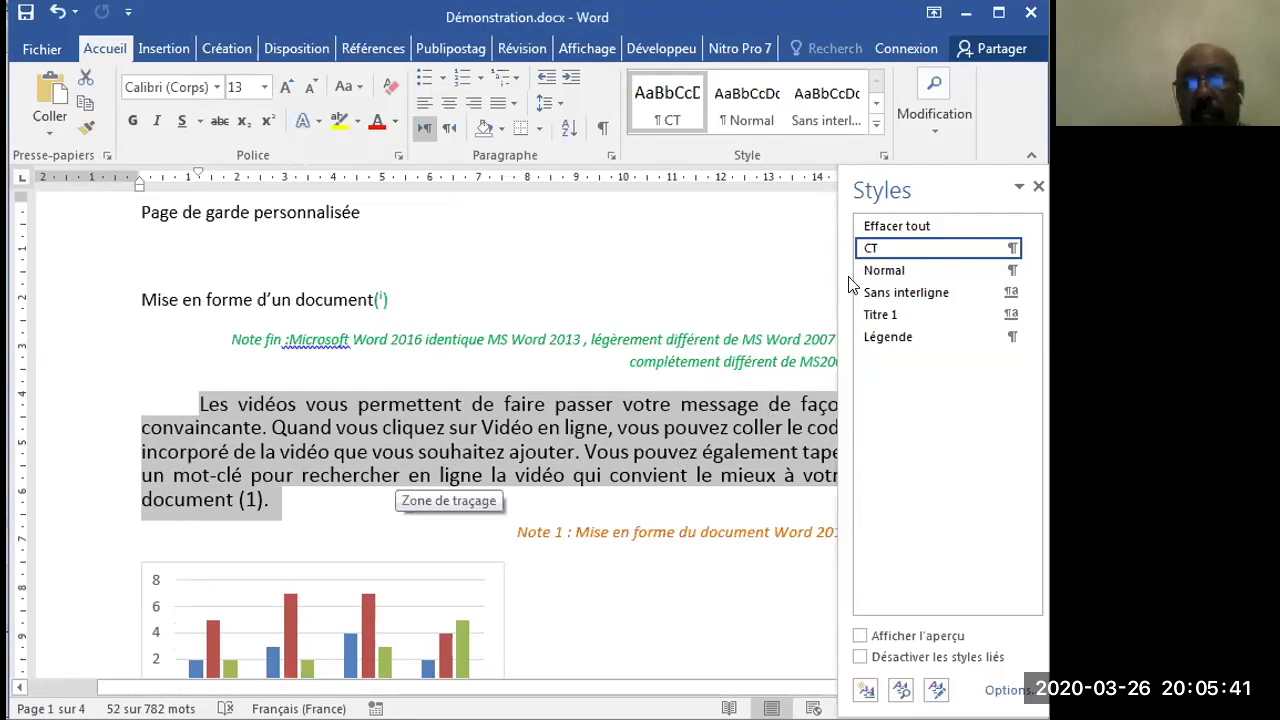
# - Apply the CT style to the entire document, then clear the selection
pyautogui.click(1039, 190)
pyautogui.moveTo(1038, 222)
pyautogui.mouseDown()
pyautogui.moveTo(1037, 285)
pyautogui.moveTo(1028, 200)
pyautogui.mouseUp()
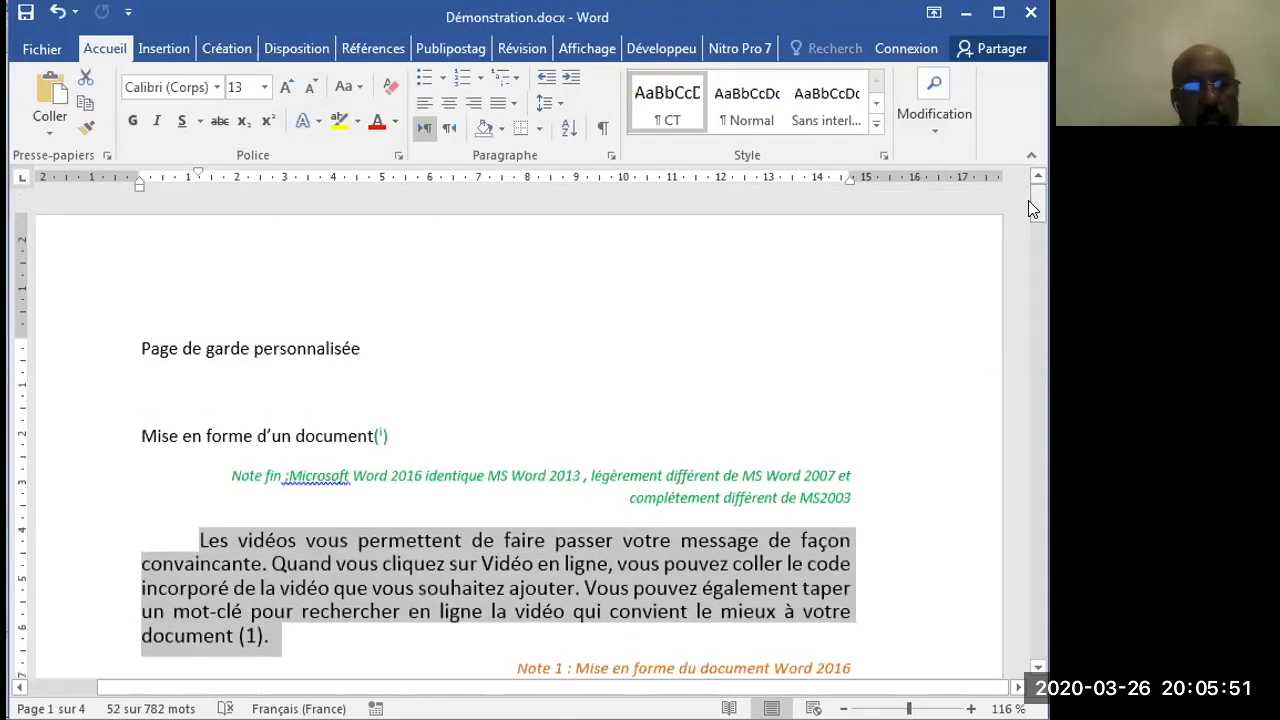
pyautogui.hotkey('ctrl', 'a')
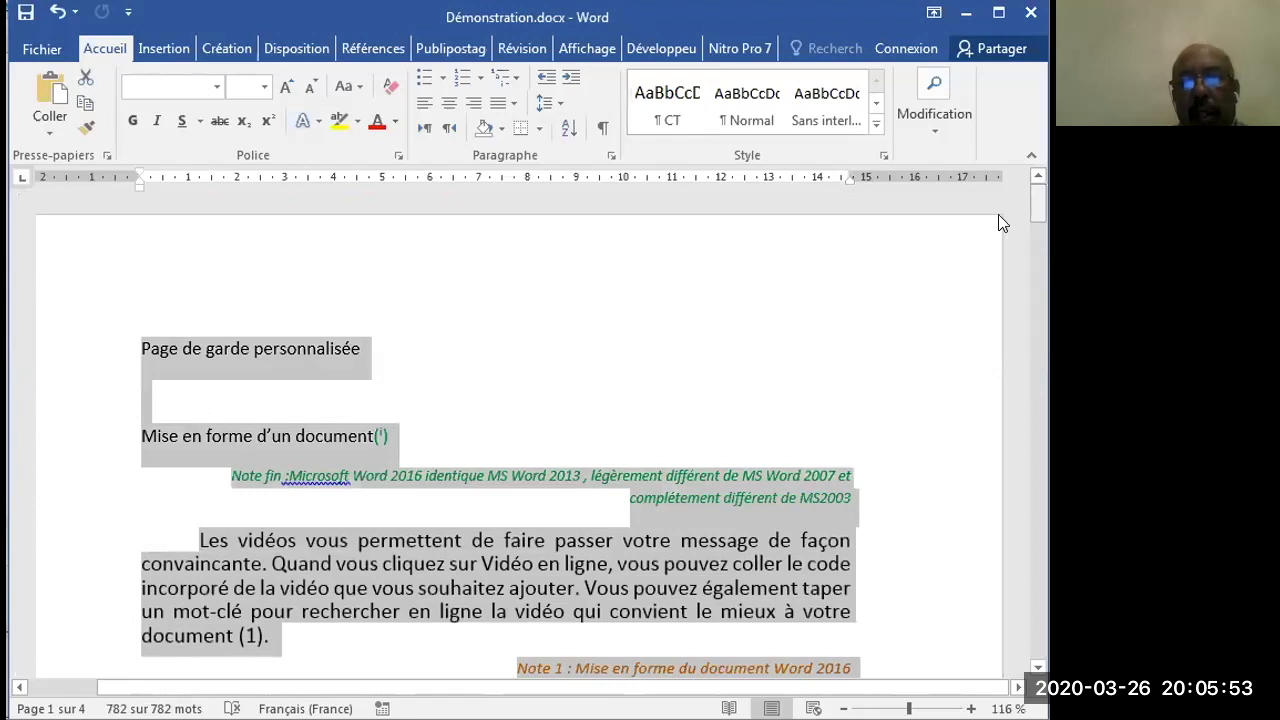
pyautogui.click(883, 155)
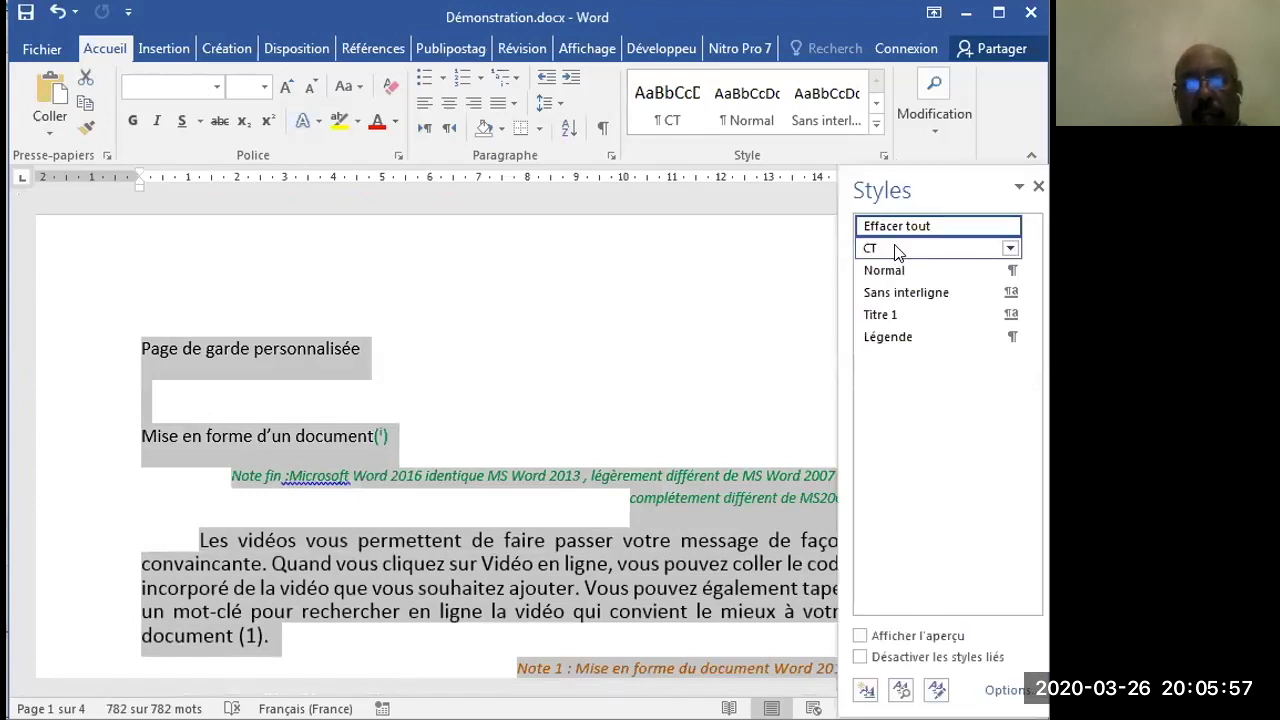
pyautogui.click(896, 251)
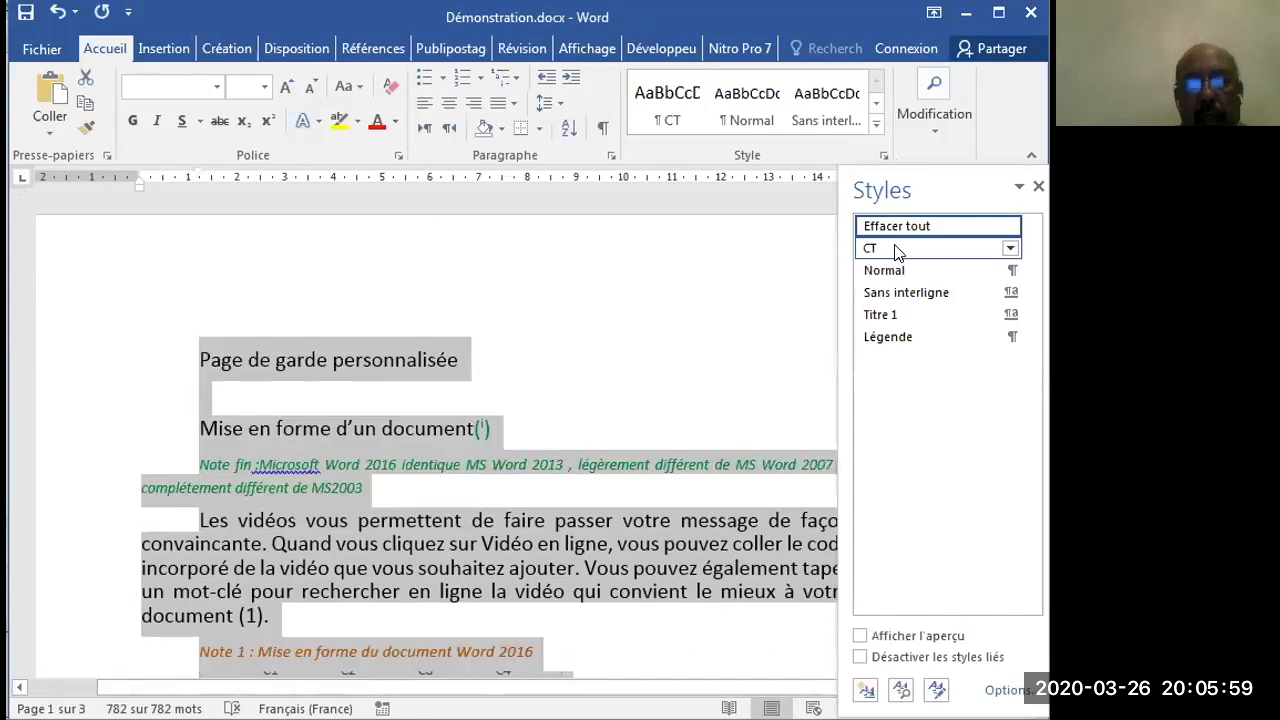
pyautogui.click(736, 330)
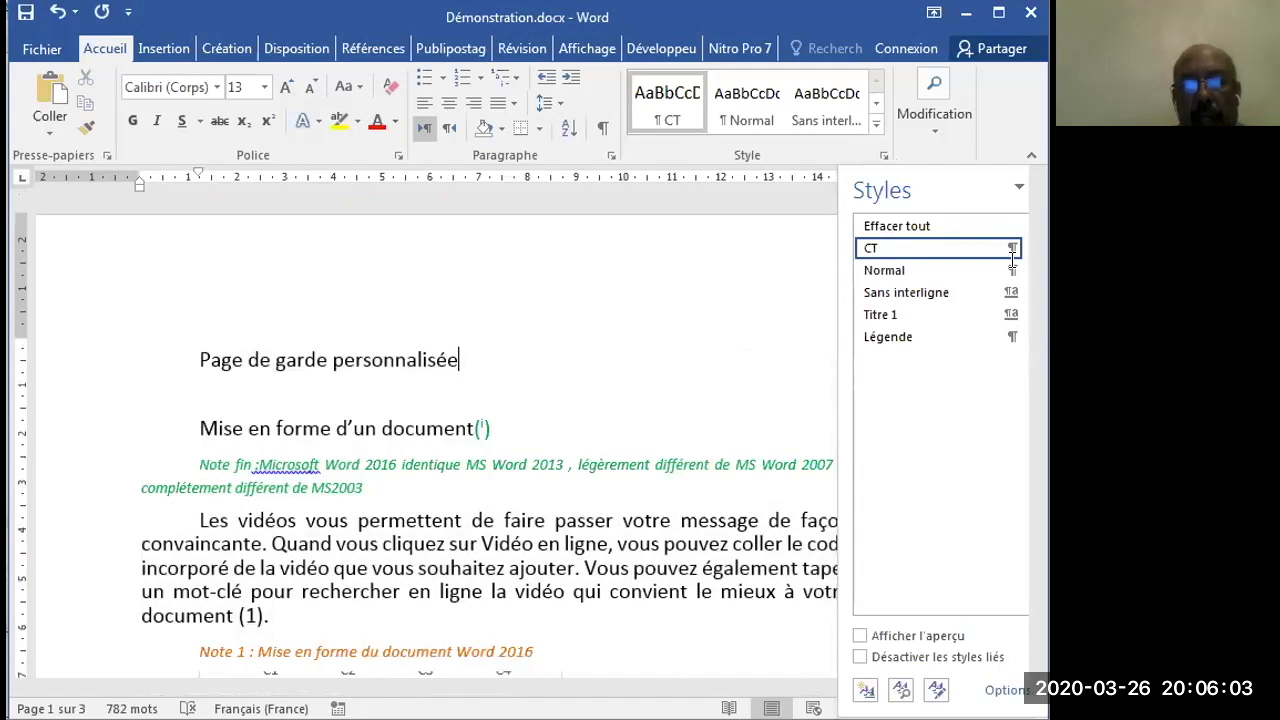
# - Close the Styles pane and delete the endnote text below the separator line at the end of the document
pyautogui.click(1034, 184)
pyautogui.click(1032, 286)
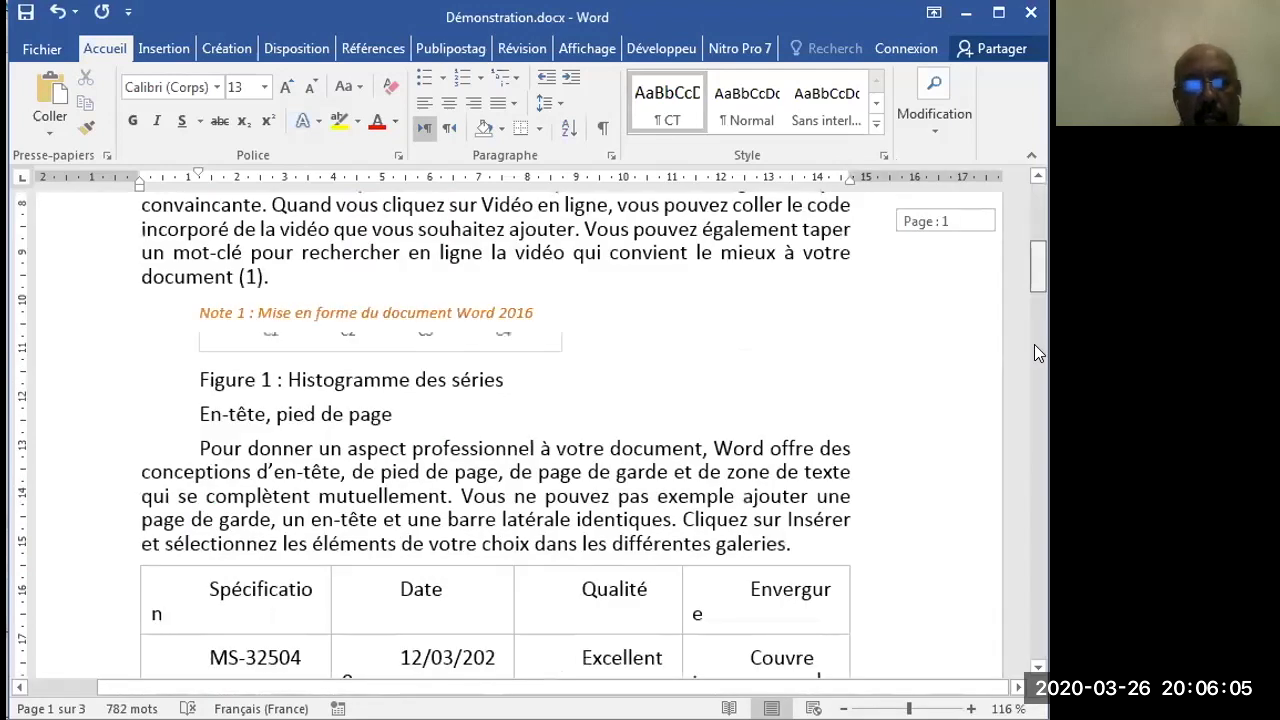
pyautogui.click(1032, 432)
pyautogui.click(1034, 441)
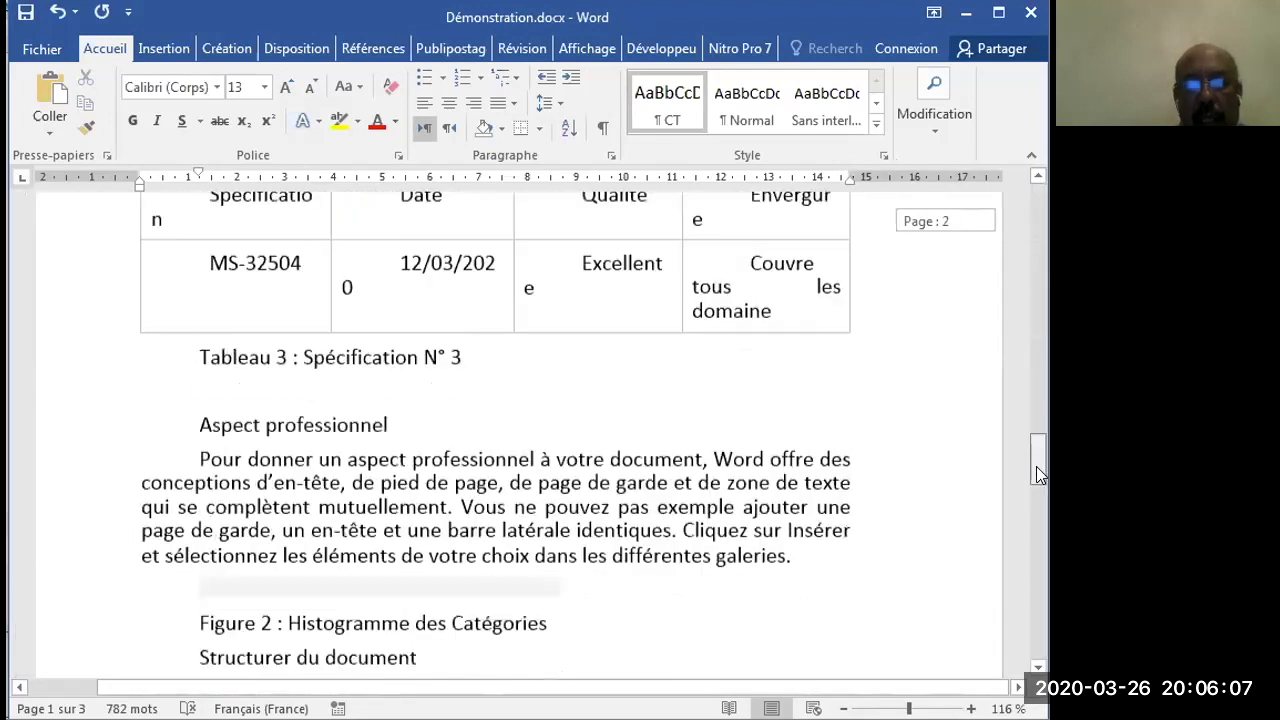
pyautogui.click(1038, 538)
pyautogui.click(1040, 633)
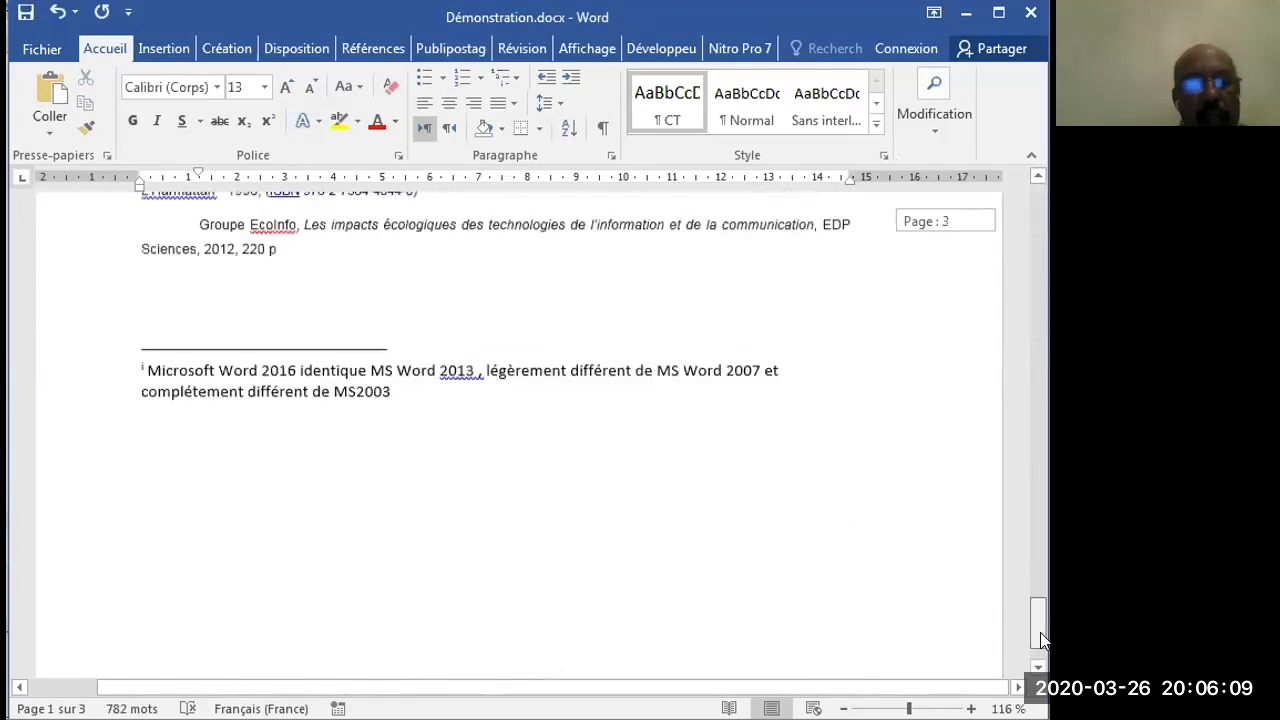
pyautogui.scroll(1, 440, 426)
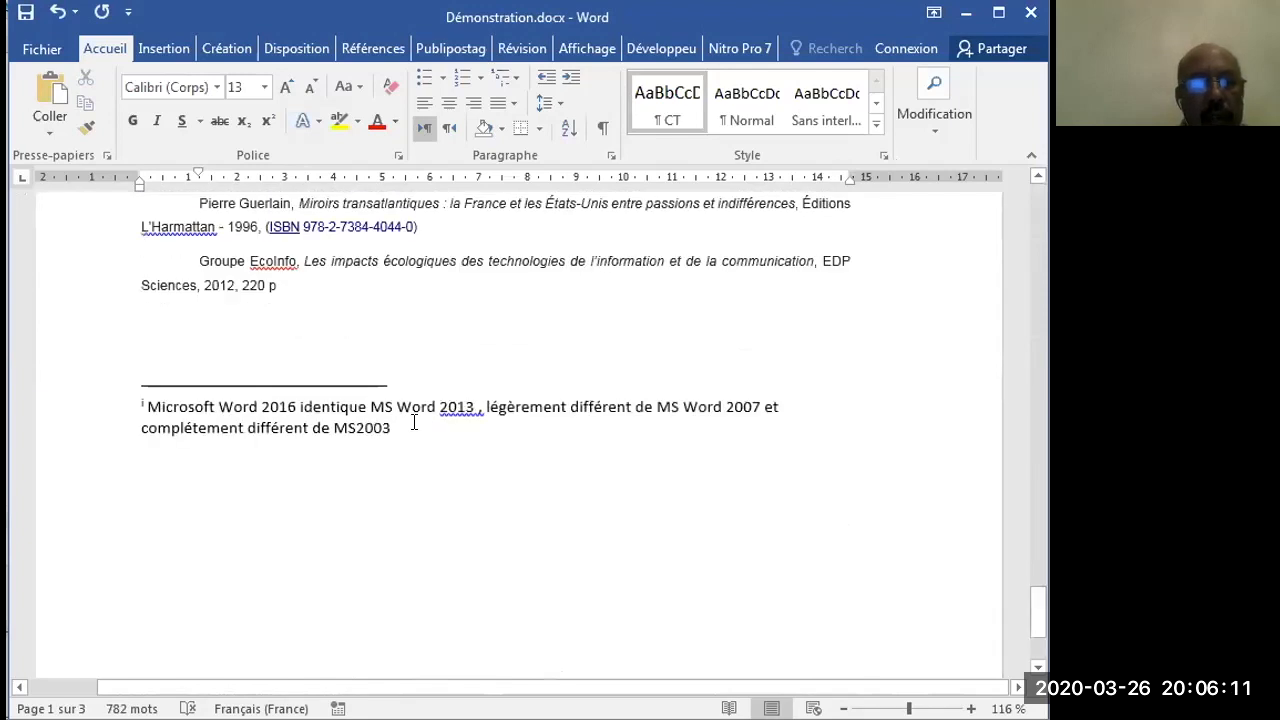
pyautogui.tripleClick(130, 392)
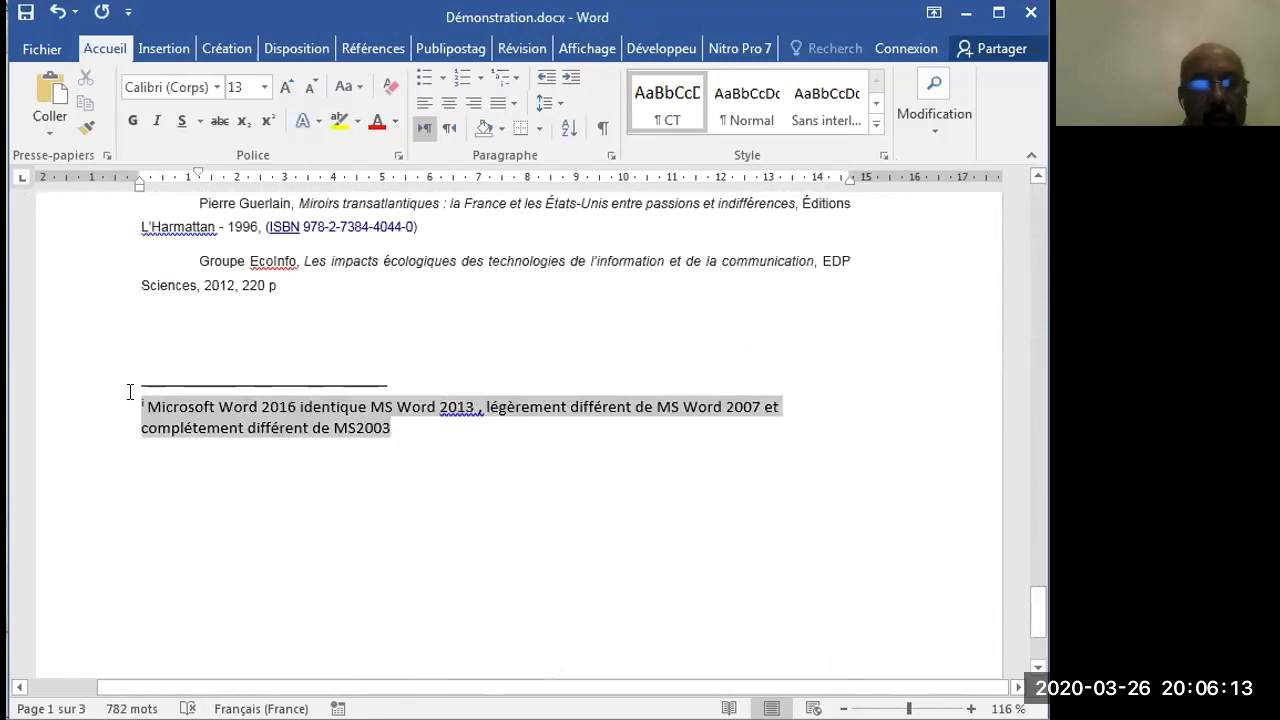
pyautogui.press('Delete')
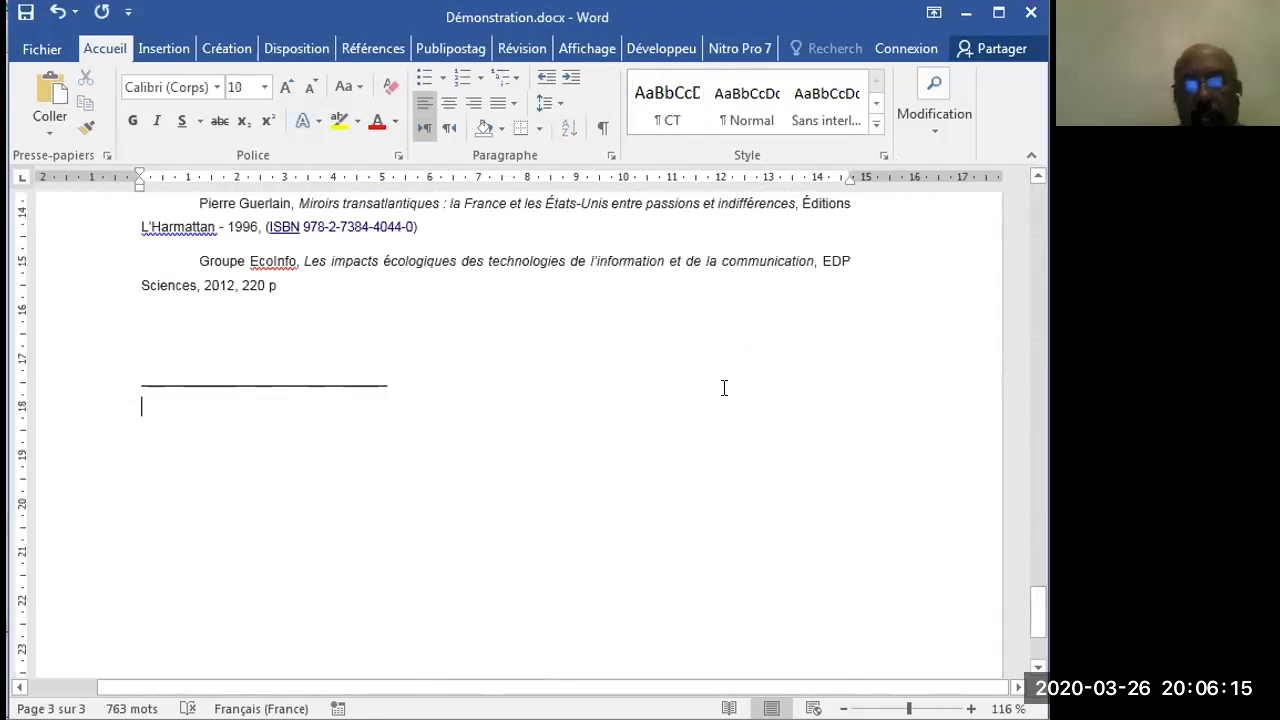
# - Start a new paragraph style named T from the heading "Mise en forme d'un document" on the first page
pyautogui.moveTo(1036, 604); pyautogui.dragTo(1022, 184)
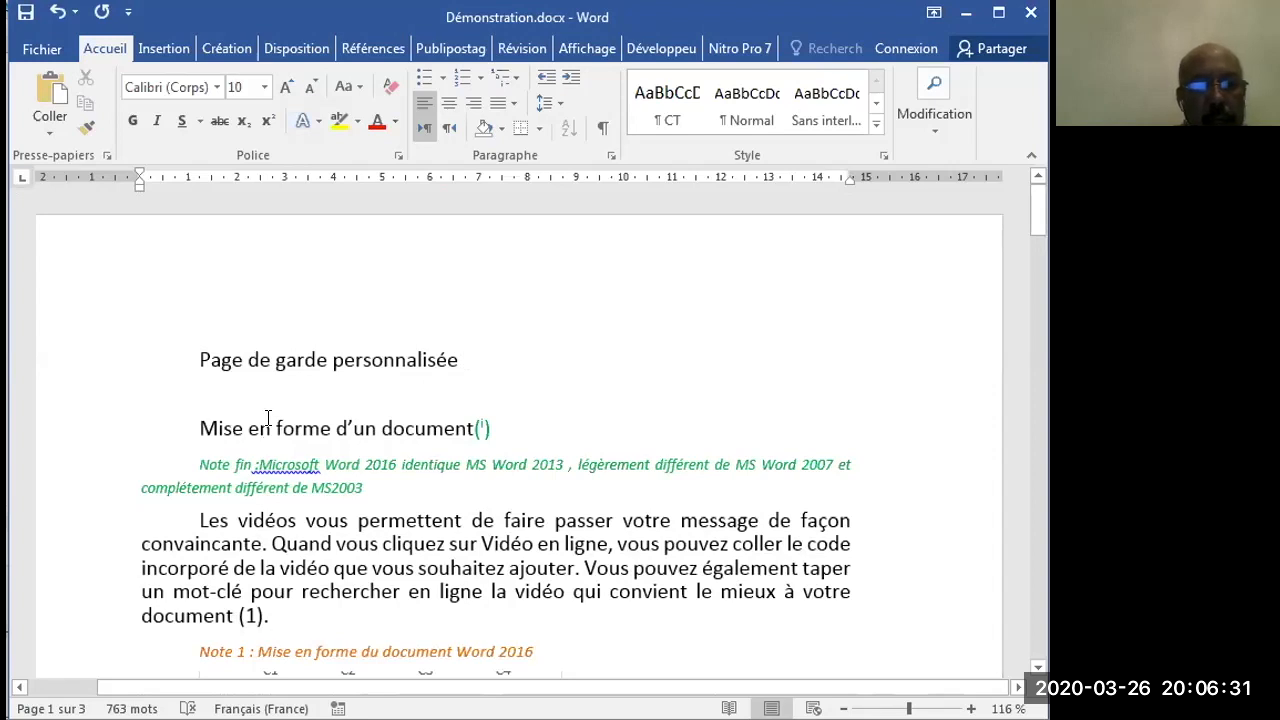
pyautogui.keyDown('shift'); pyautogui.click(468, 422); pyautogui.keyUp('shift')
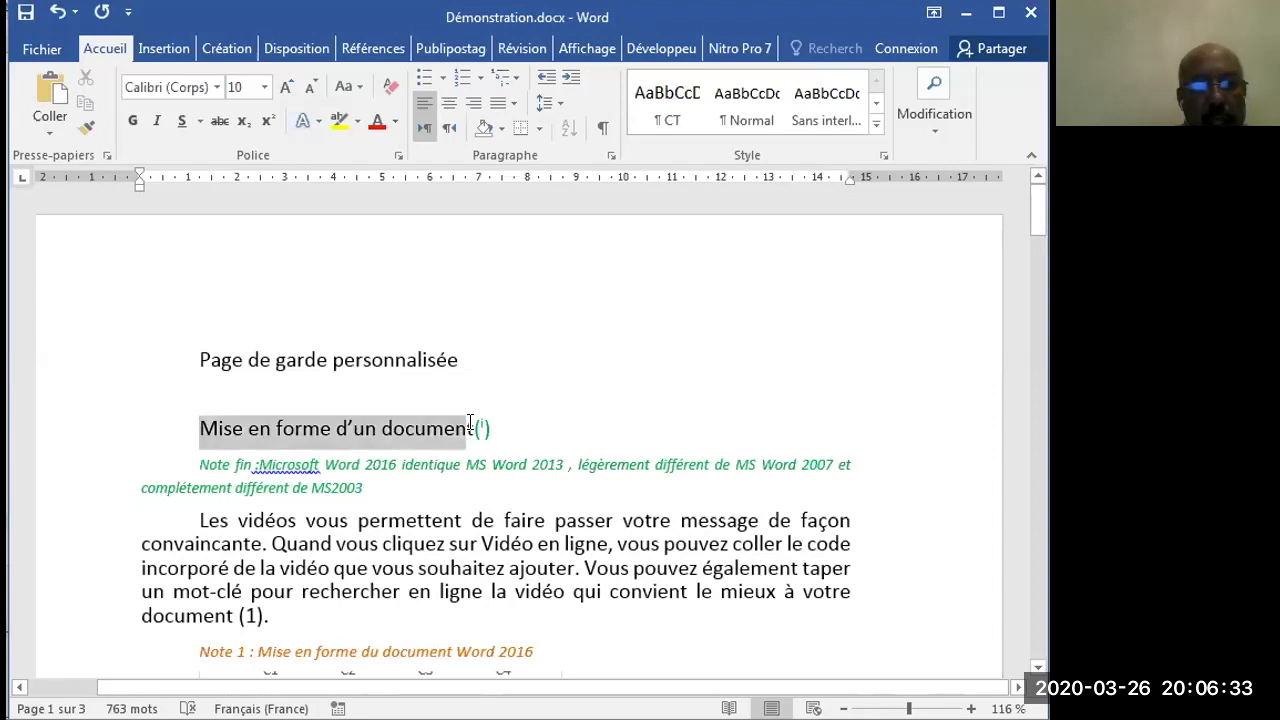
pyautogui.moveTo(470, 422); pyautogui.dragTo(475, 424)
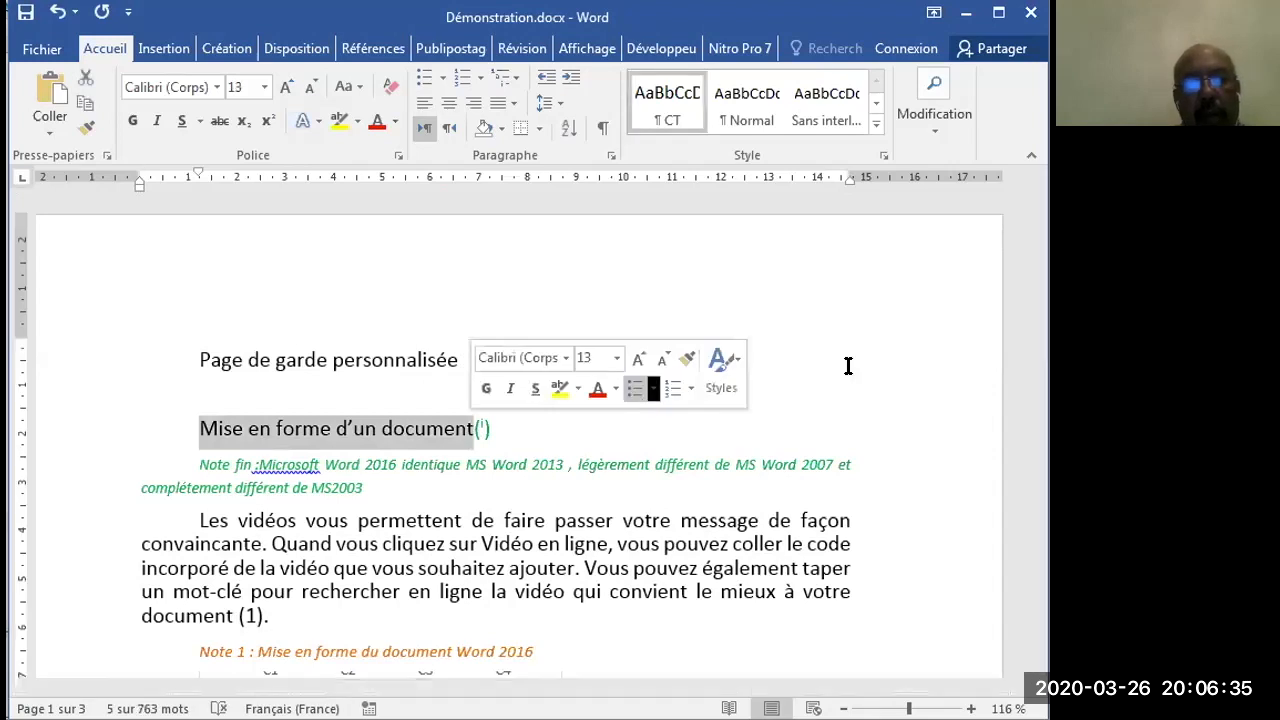
pyautogui.click(884, 157)
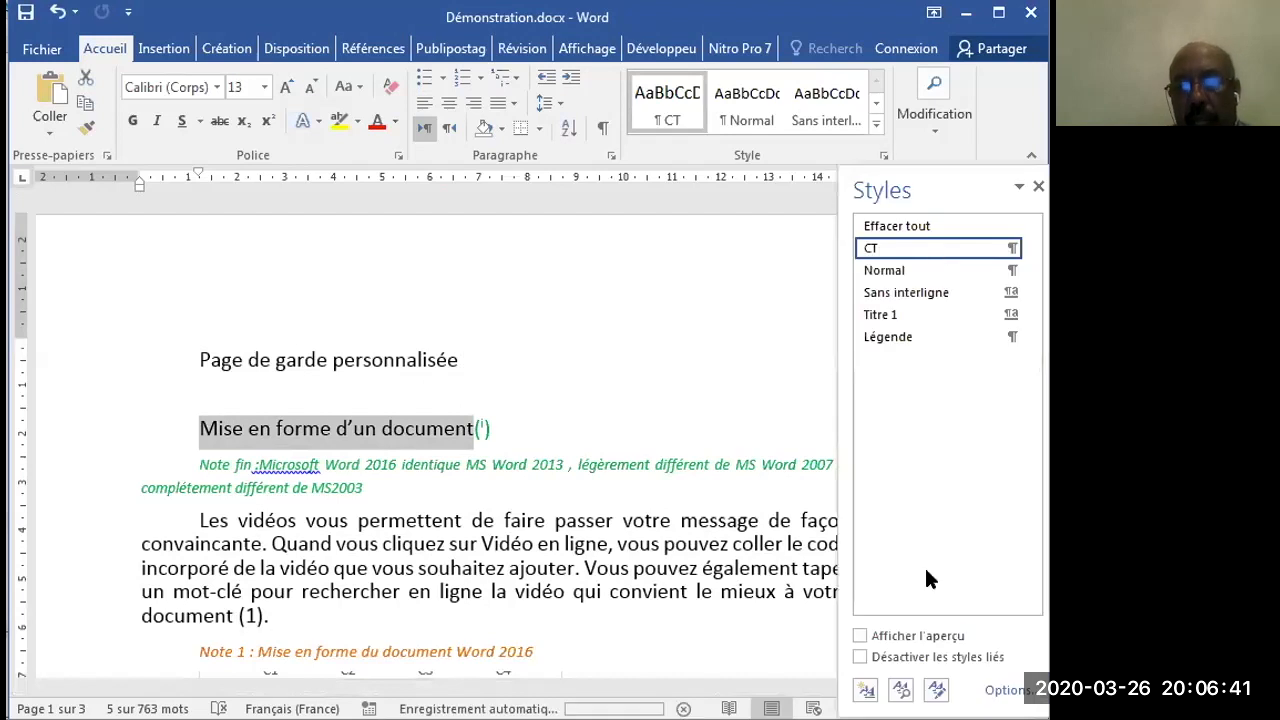
pyautogui.click(866, 689)
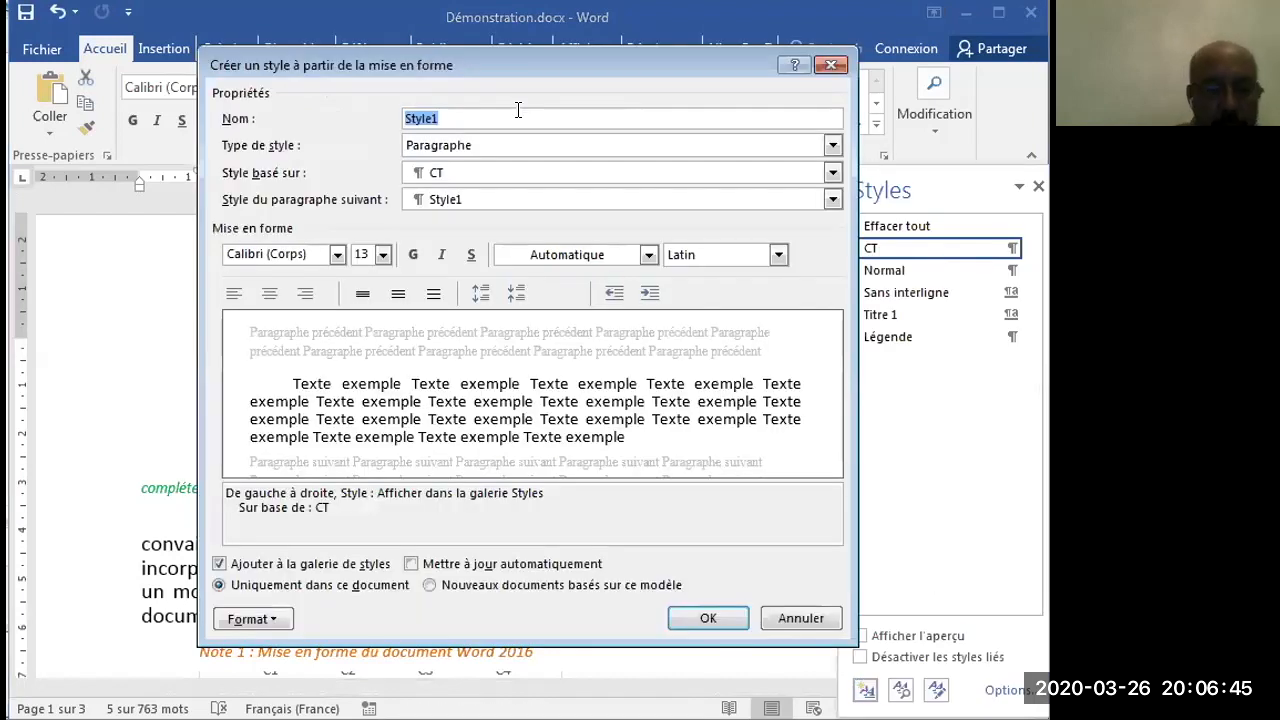
pyautogui.write('T')
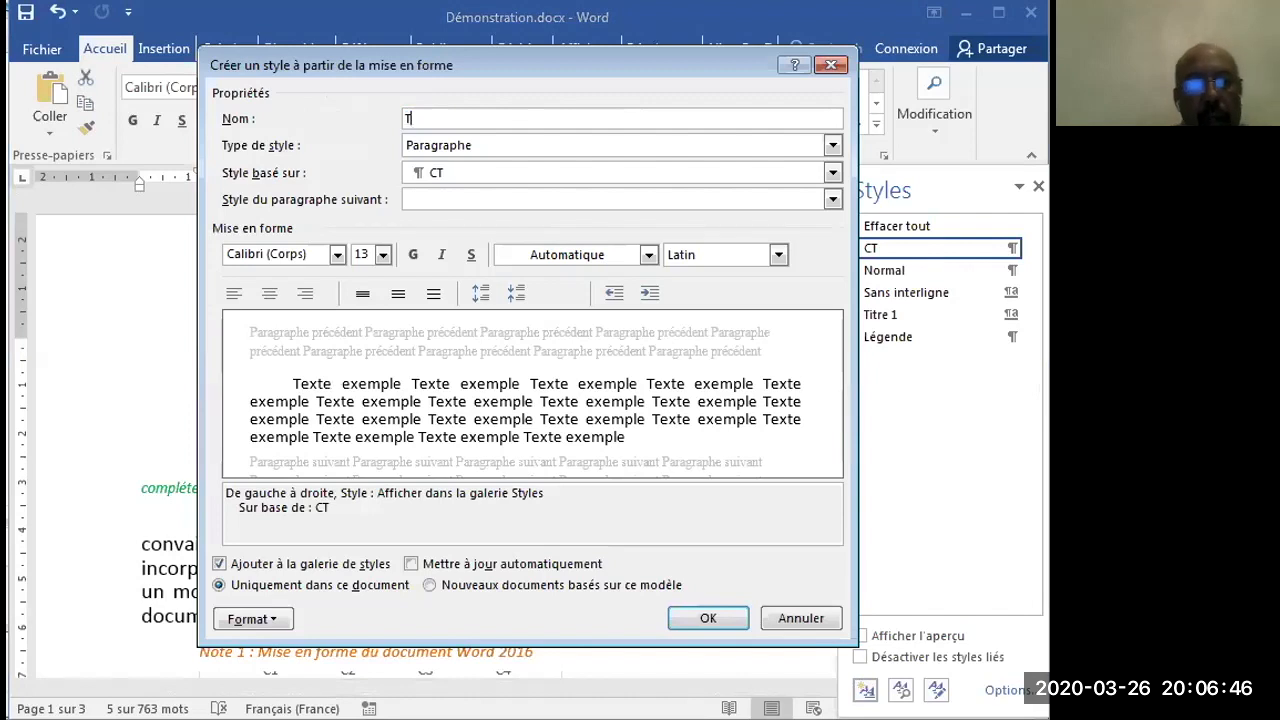
# - Base the T style on Titre and set CT as the style of the following paragraph
pyautogui.click(522, 174)
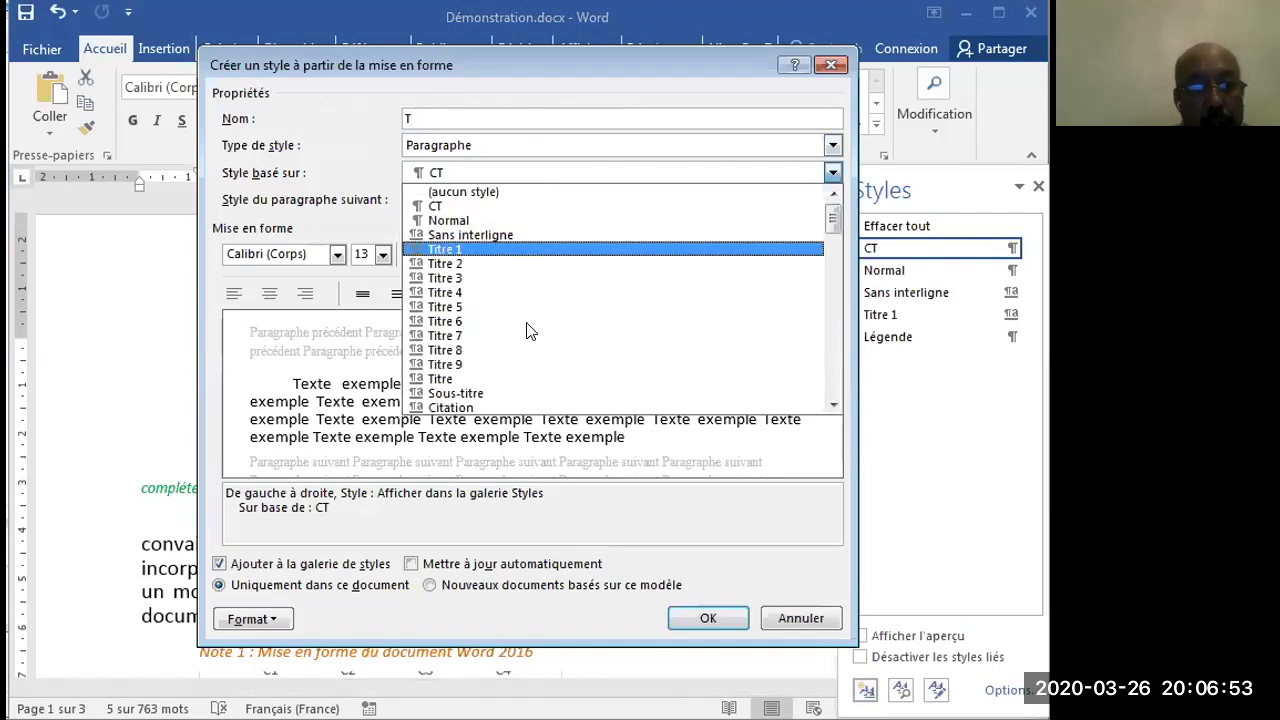
pyautogui.click(533, 380)
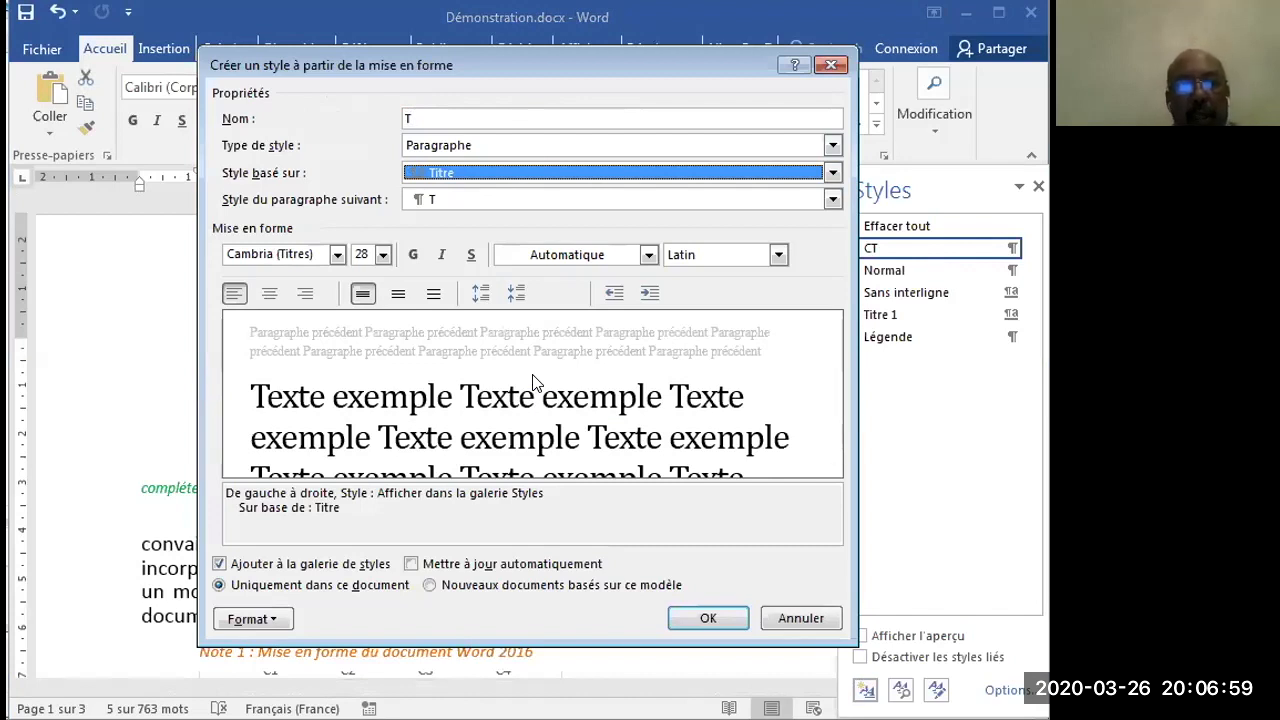
pyautogui.click(530, 207)
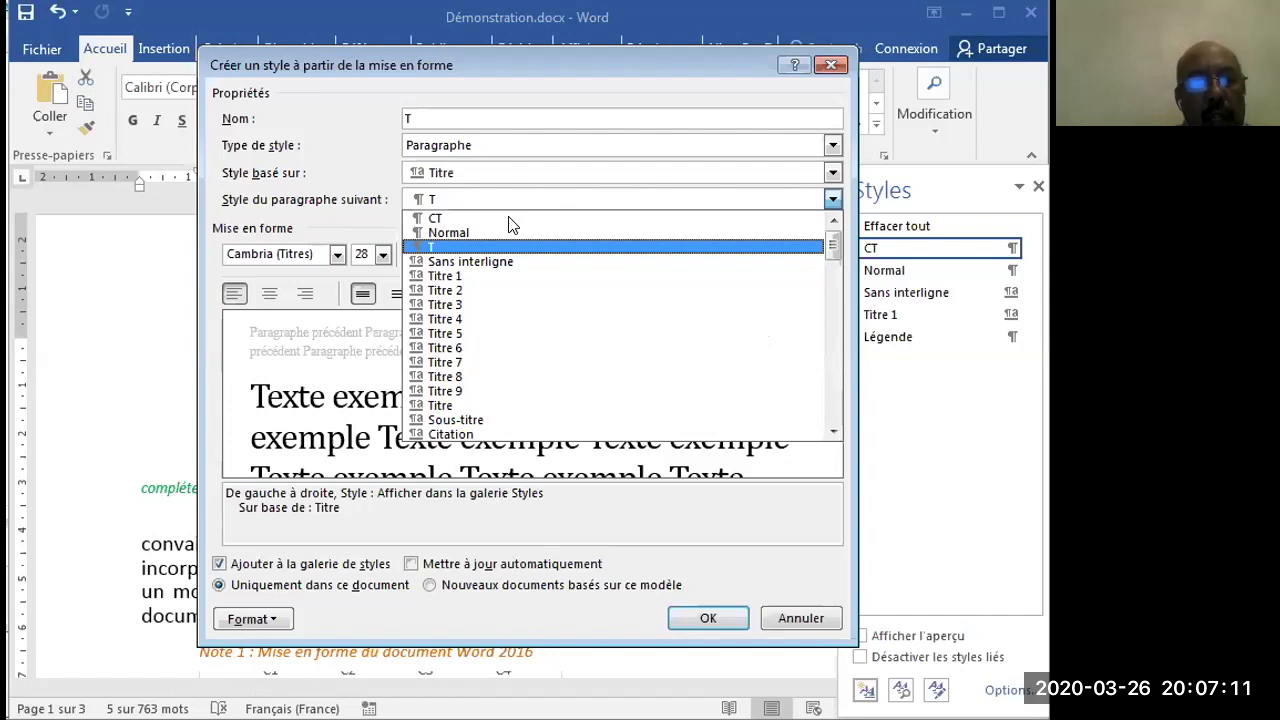
pyautogui.click(508, 214)
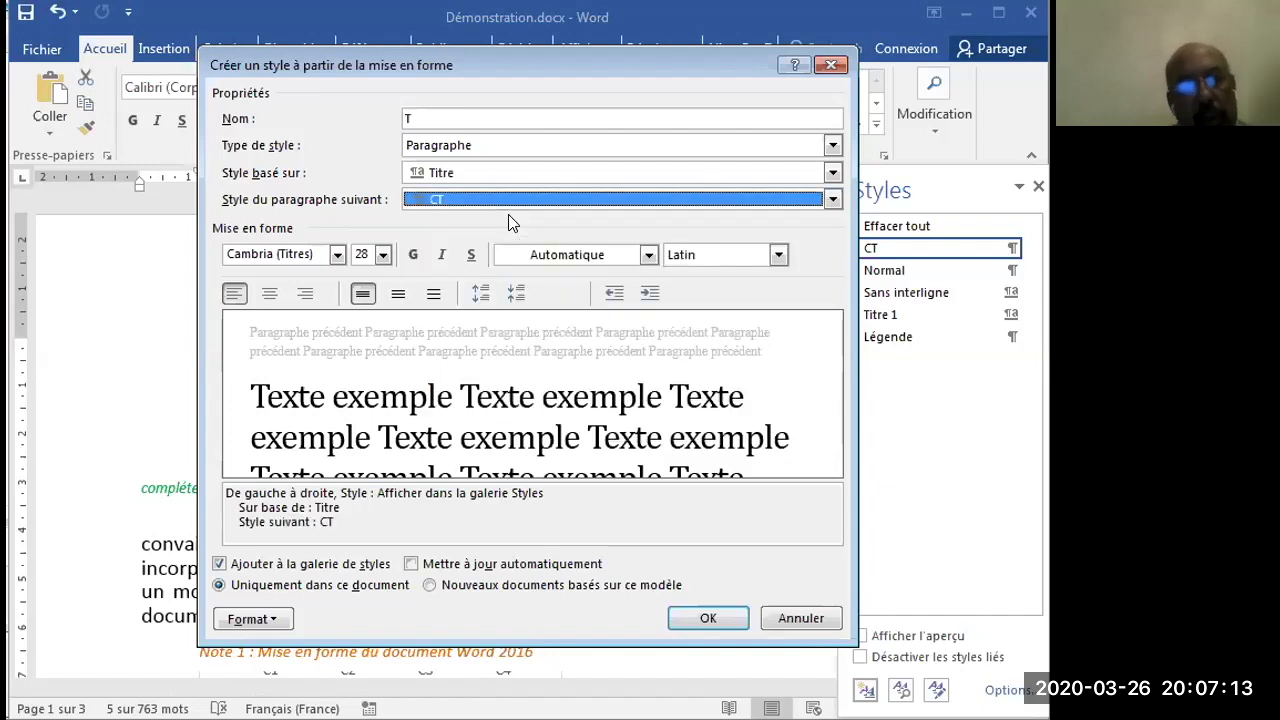
# - Format the T style's text as Calibri (Corps), 18 pt, bold, in the standard colour Rouge foncé
pyautogui.click(337, 255)
pyautogui.click(336, 307)
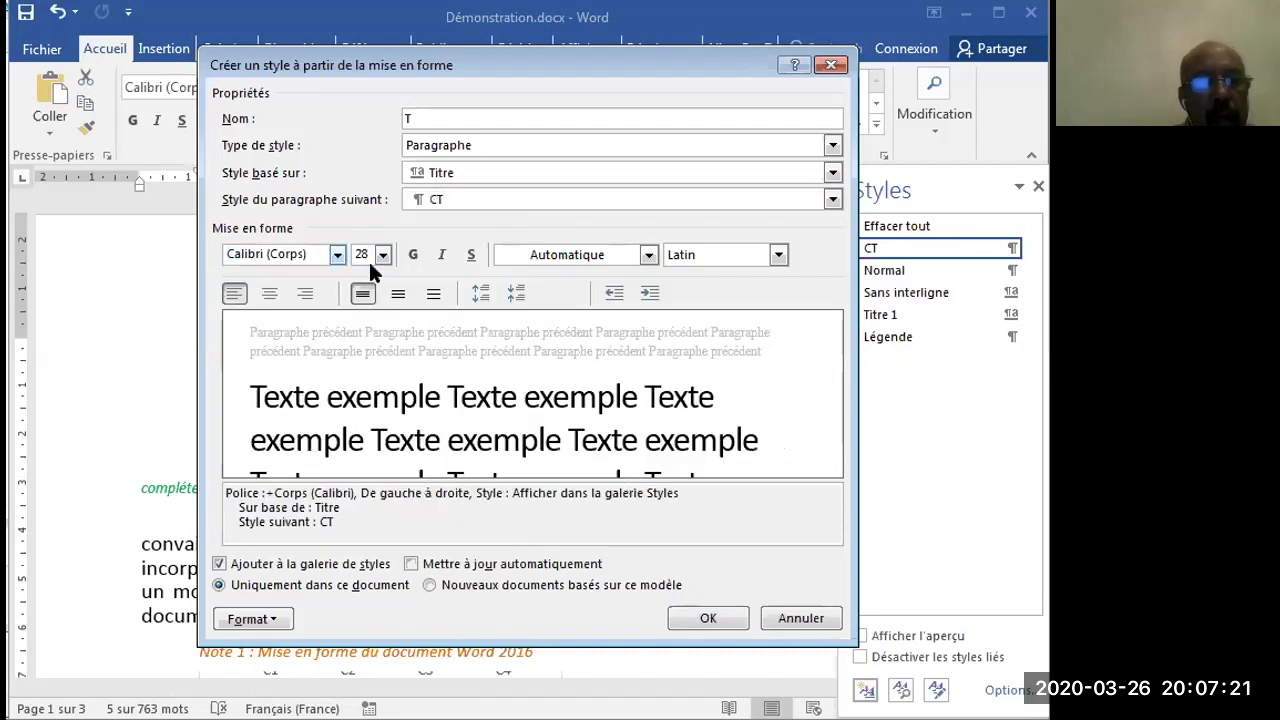
pyautogui.click(383, 256)
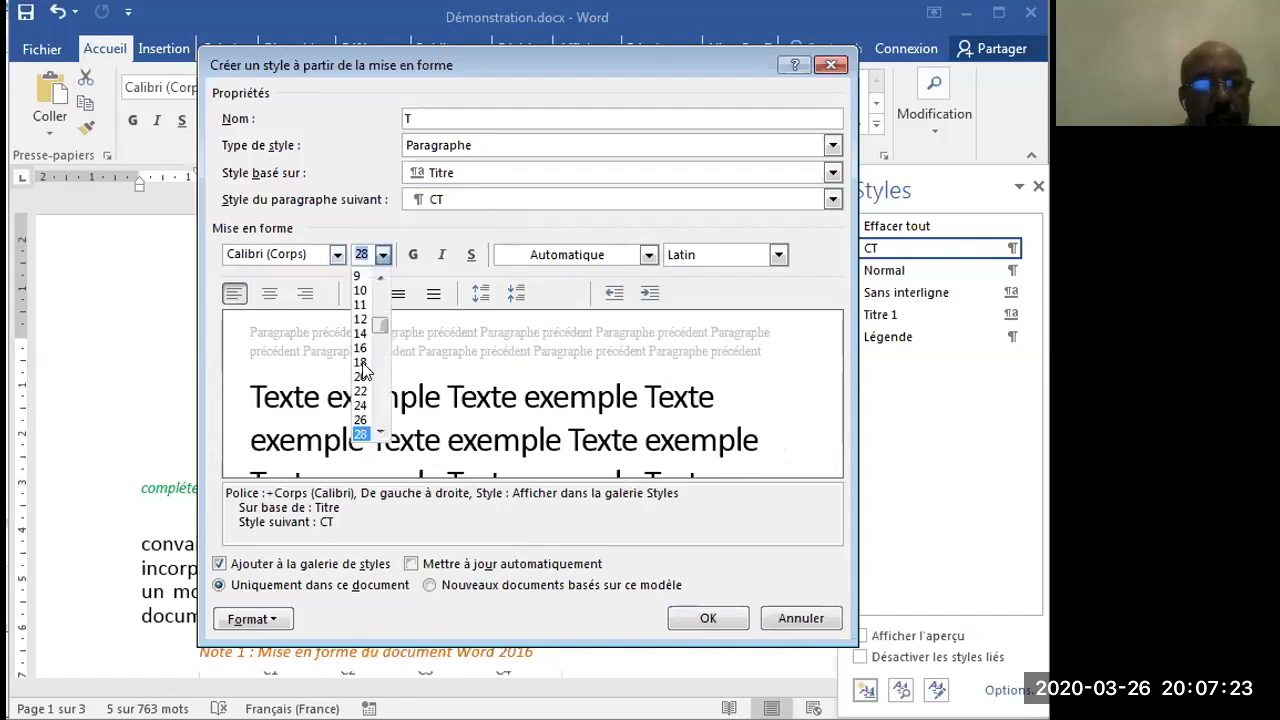
pyautogui.click(361, 362)
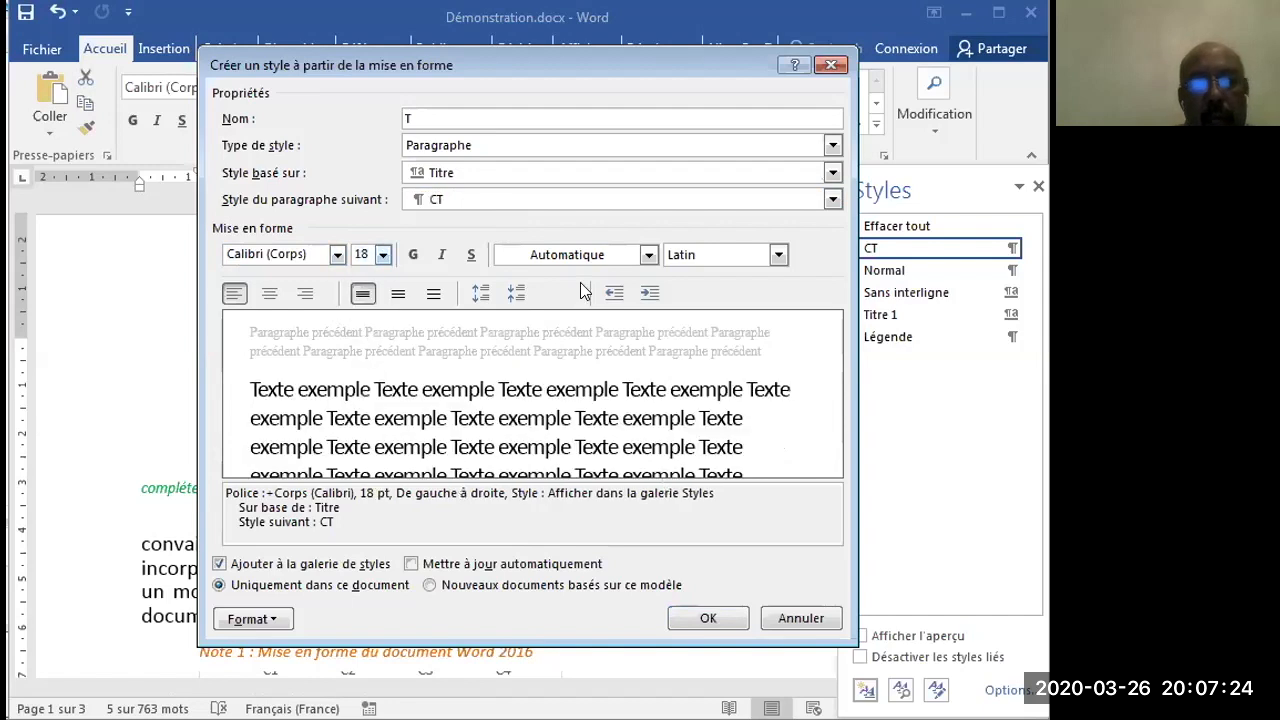
pyautogui.click(649, 256)
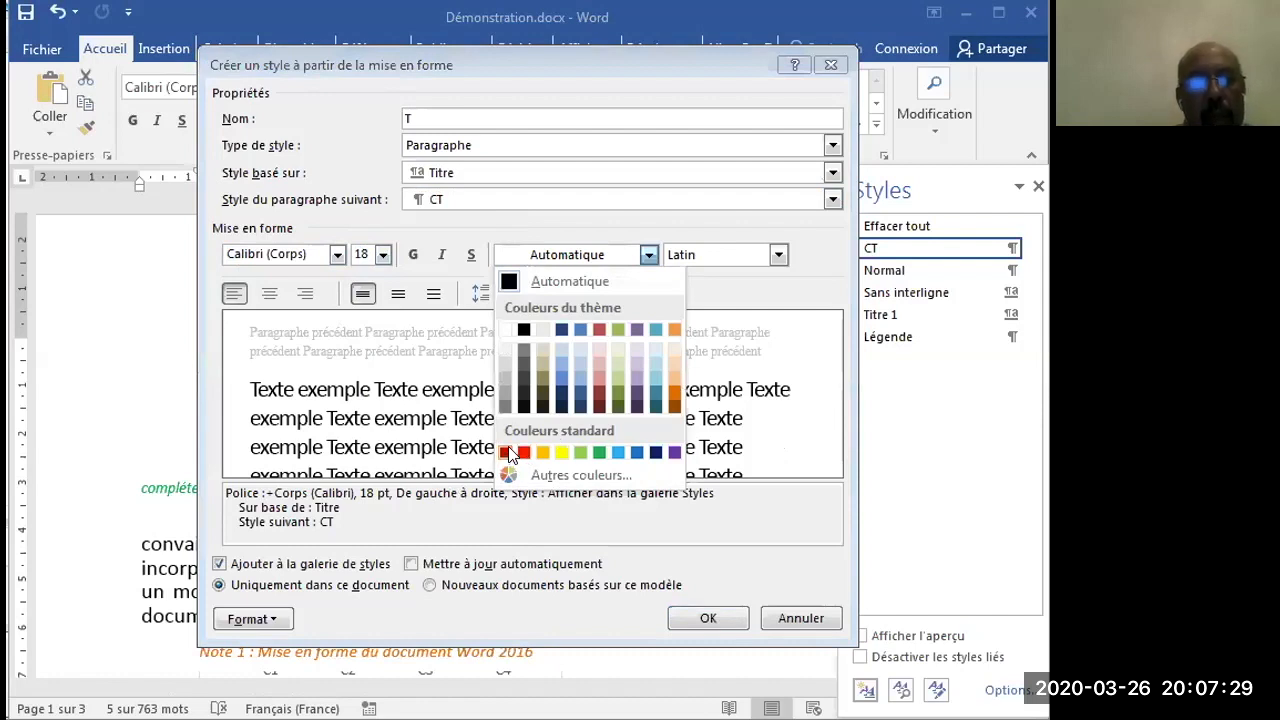
pyautogui.click(507, 450)
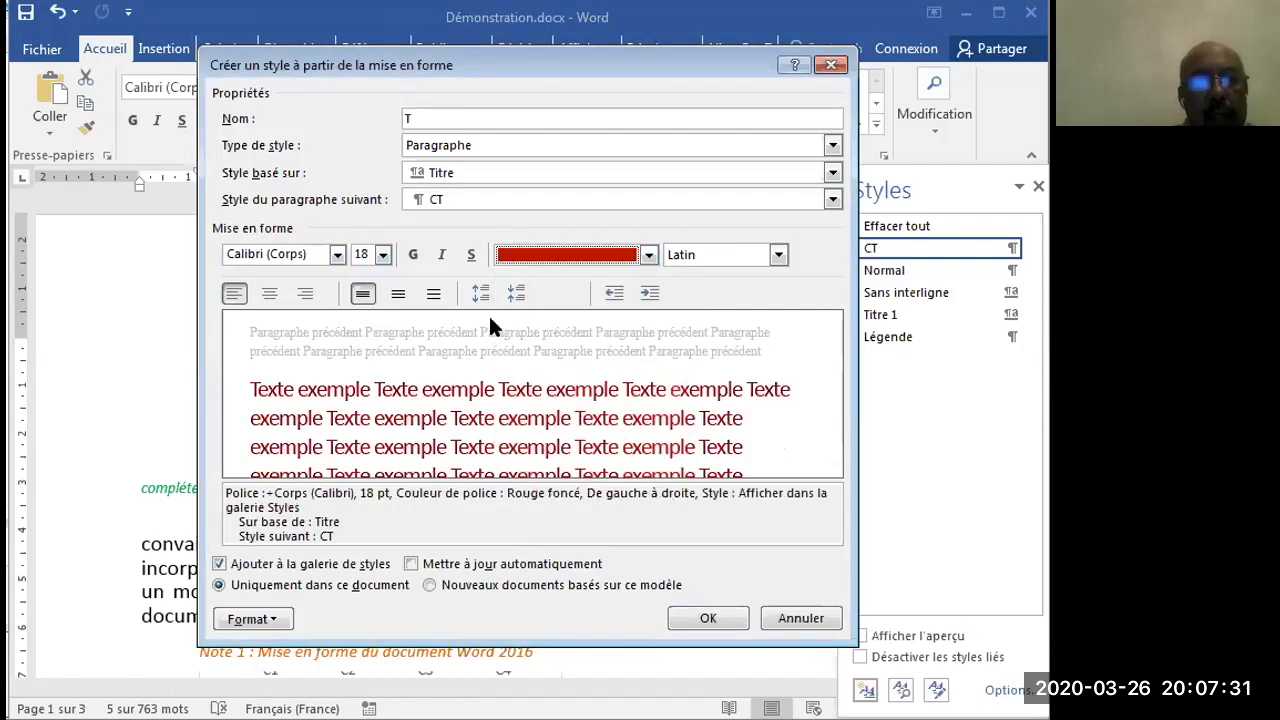
pyautogui.click(411, 254)
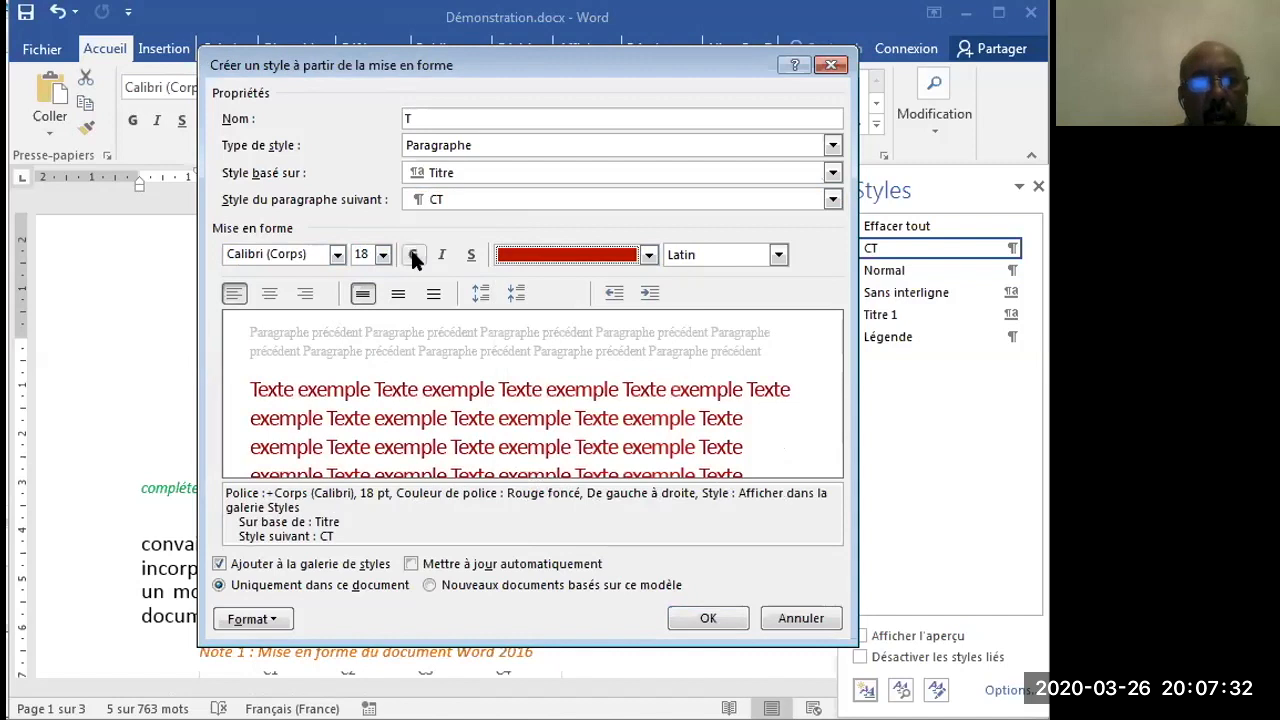
# - Check the T style's detailed font settings, accept them and save the new style
pyautogui.click(269, 618)
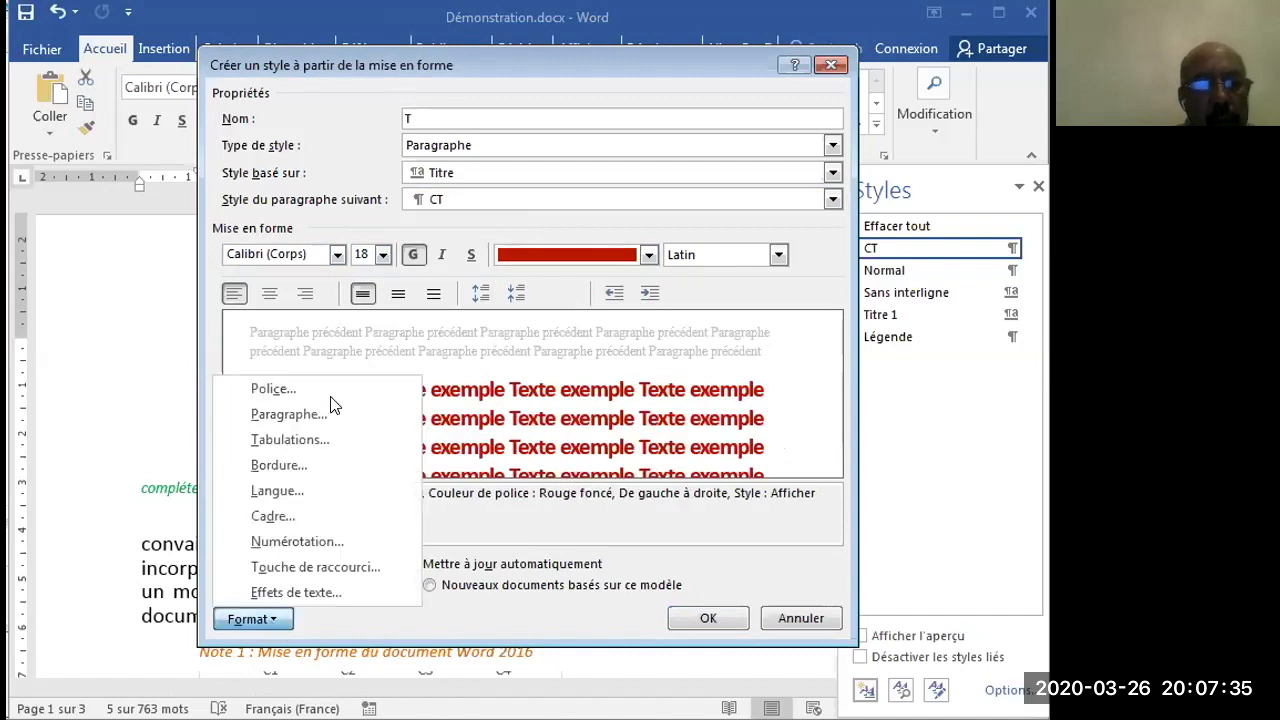
pyautogui.click(330, 396)
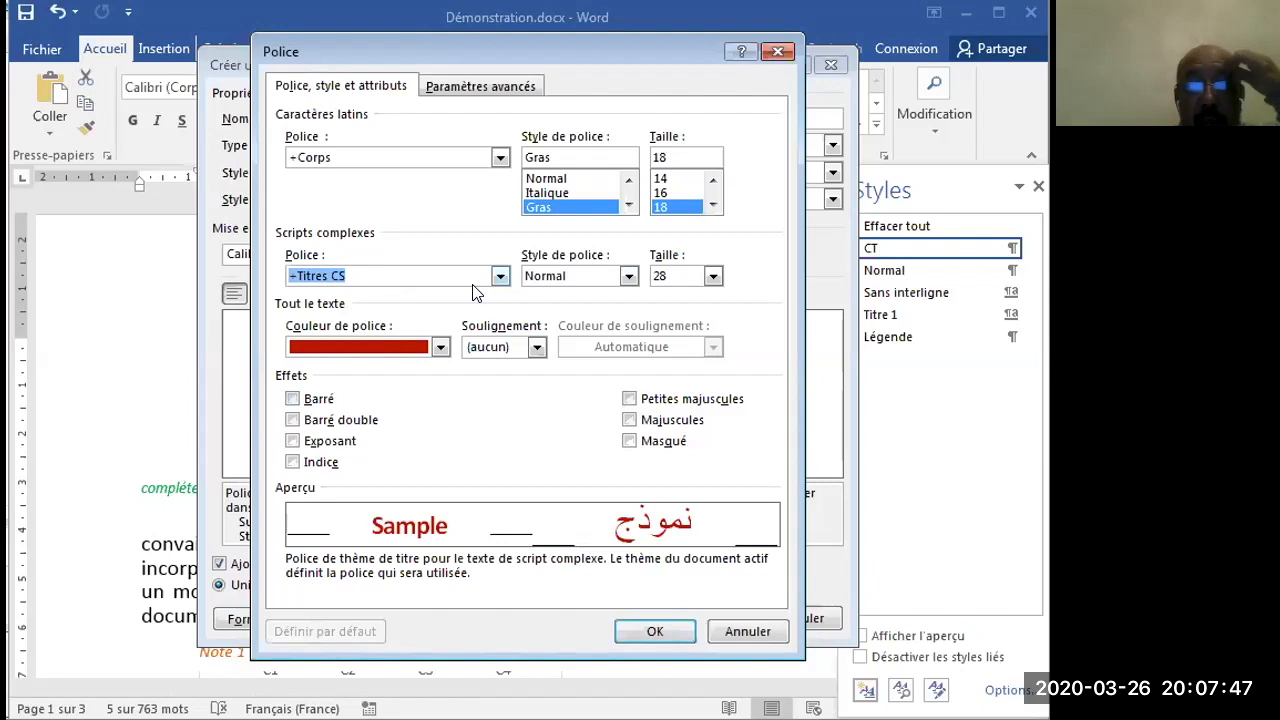
pyautogui.click(655, 633)
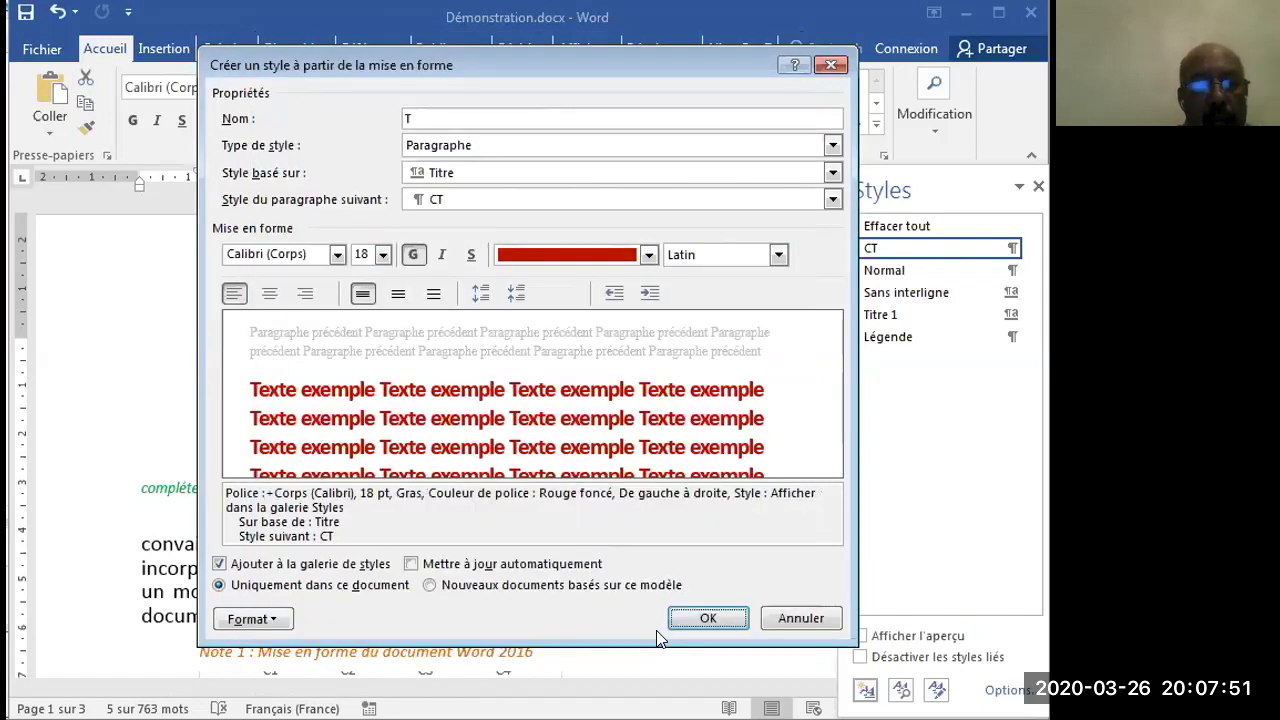
pyautogui.click(700, 618)
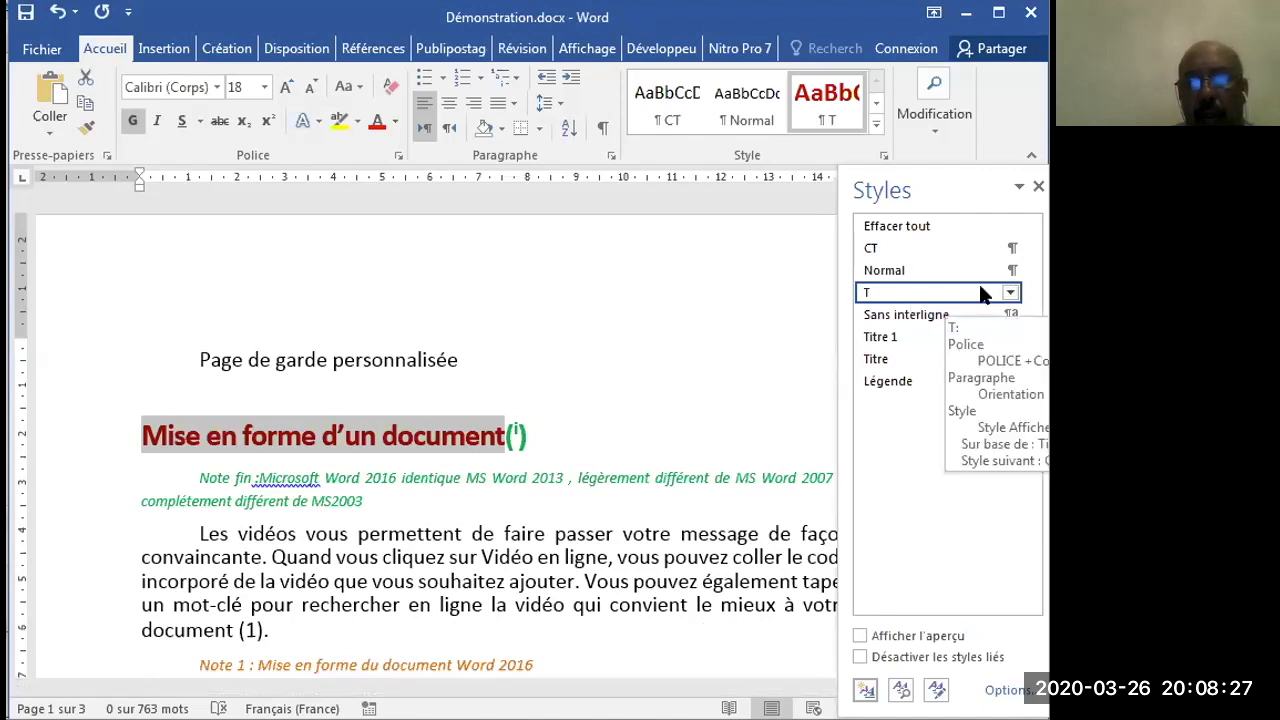
# - Modify the T style's paragraph format, setting the spacing to 6 pt before and 12 pt after
pyautogui.click(1011, 292)
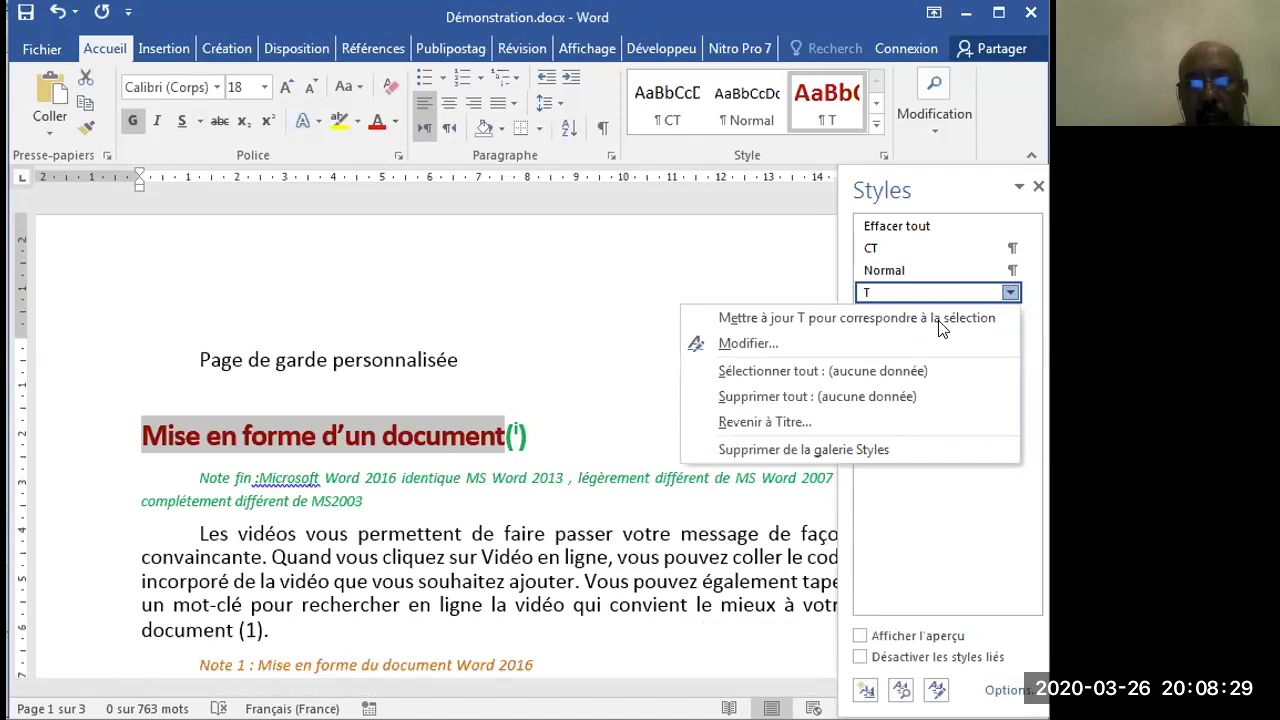
pyautogui.click(914, 336)
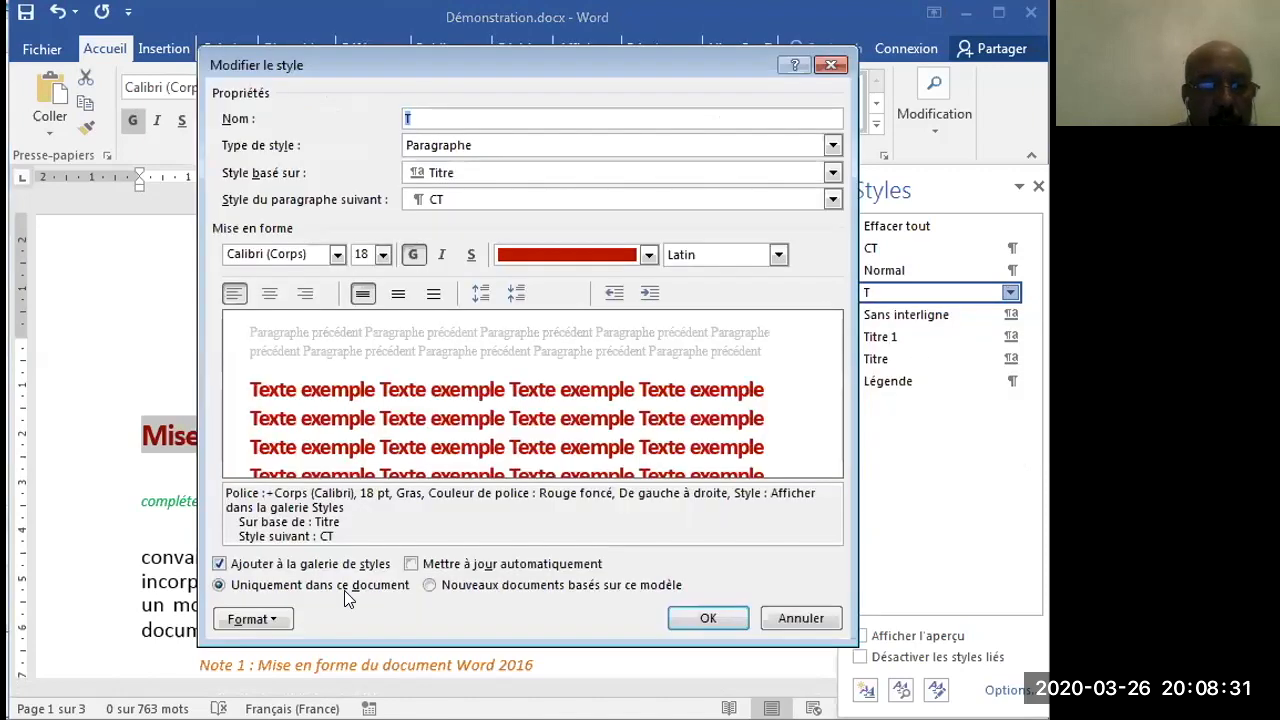
pyautogui.click(280, 620)
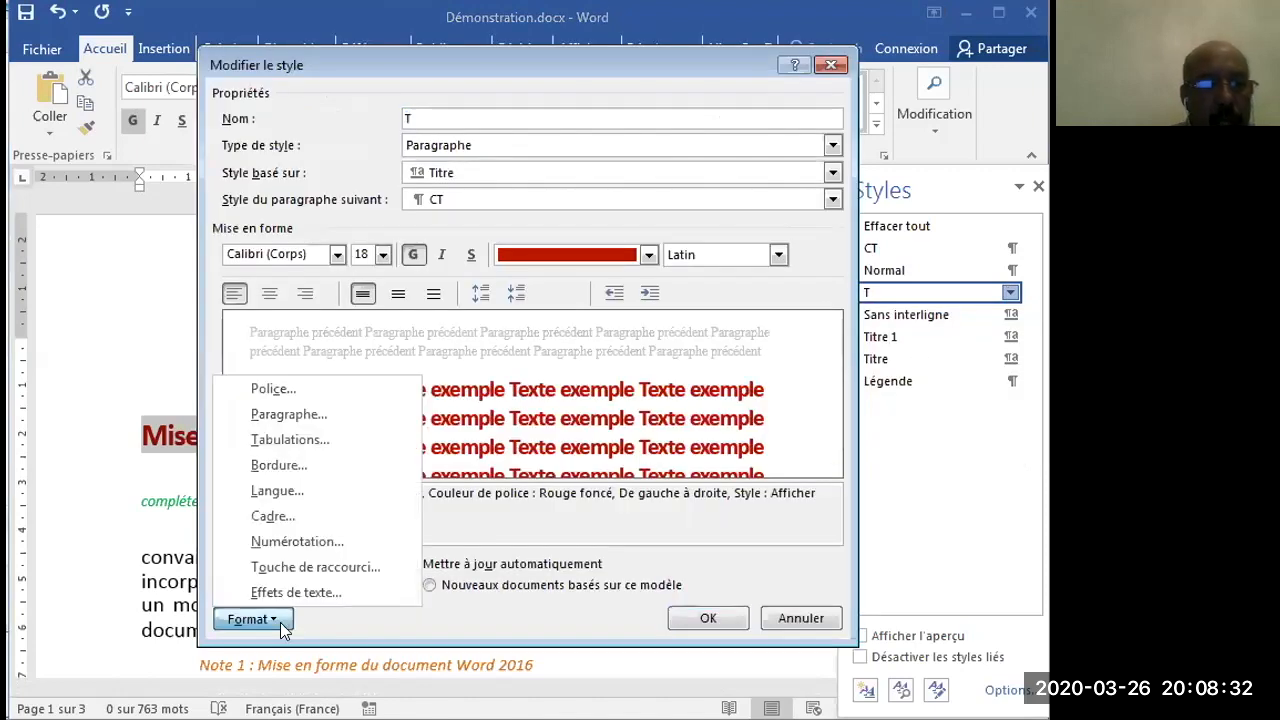
pyautogui.click(352, 423)
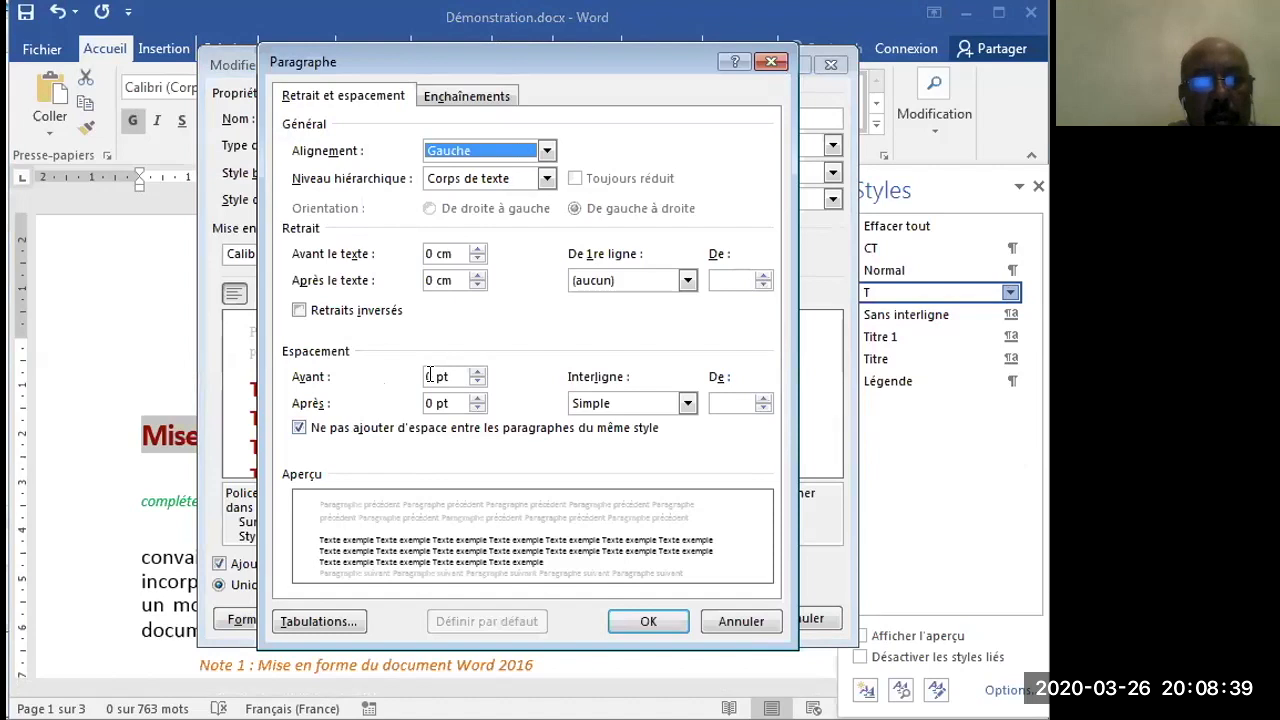
pyautogui.doubleClick(429, 376)
pyautogui.write('12')
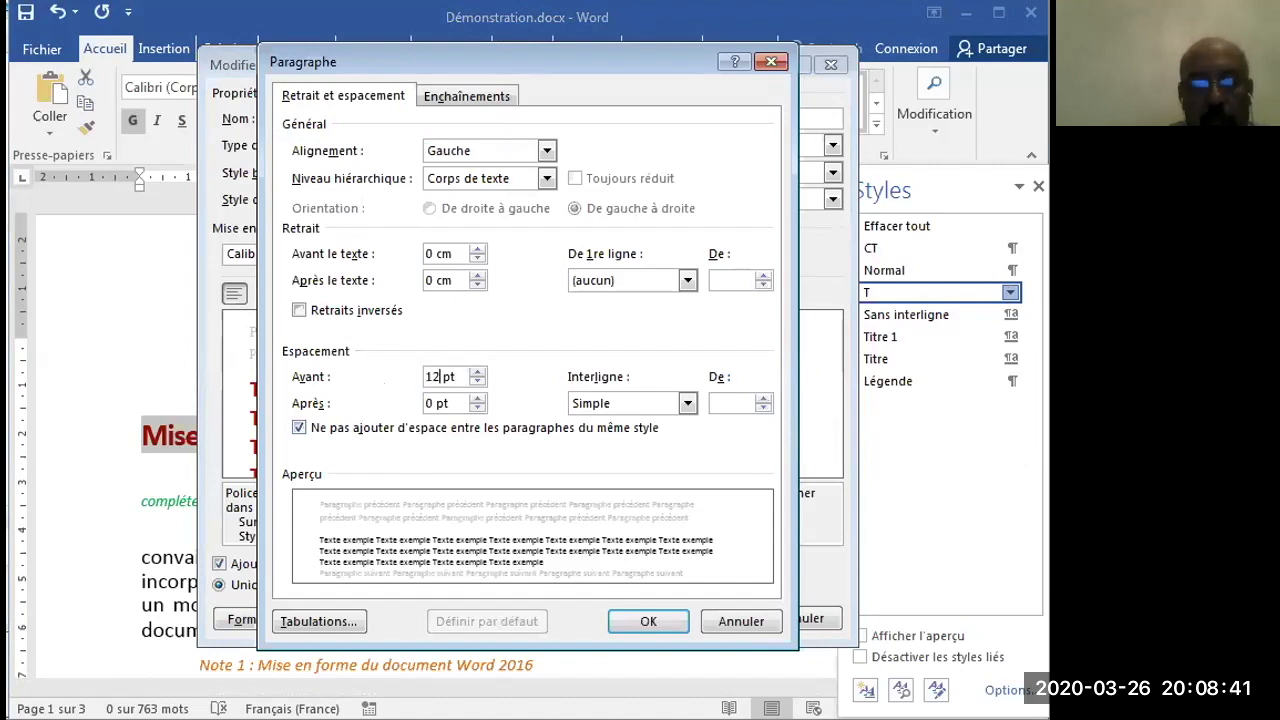
pyautogui.press('Tab')
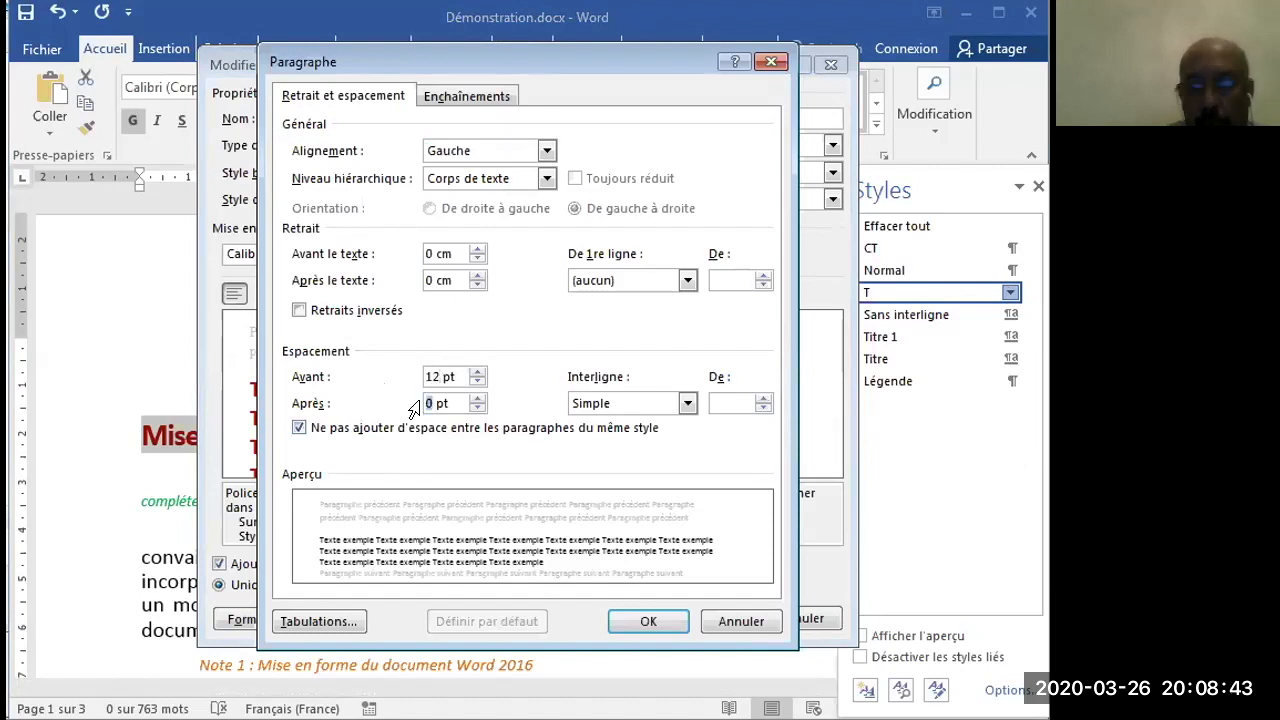
pyautogui.write('12 pt')
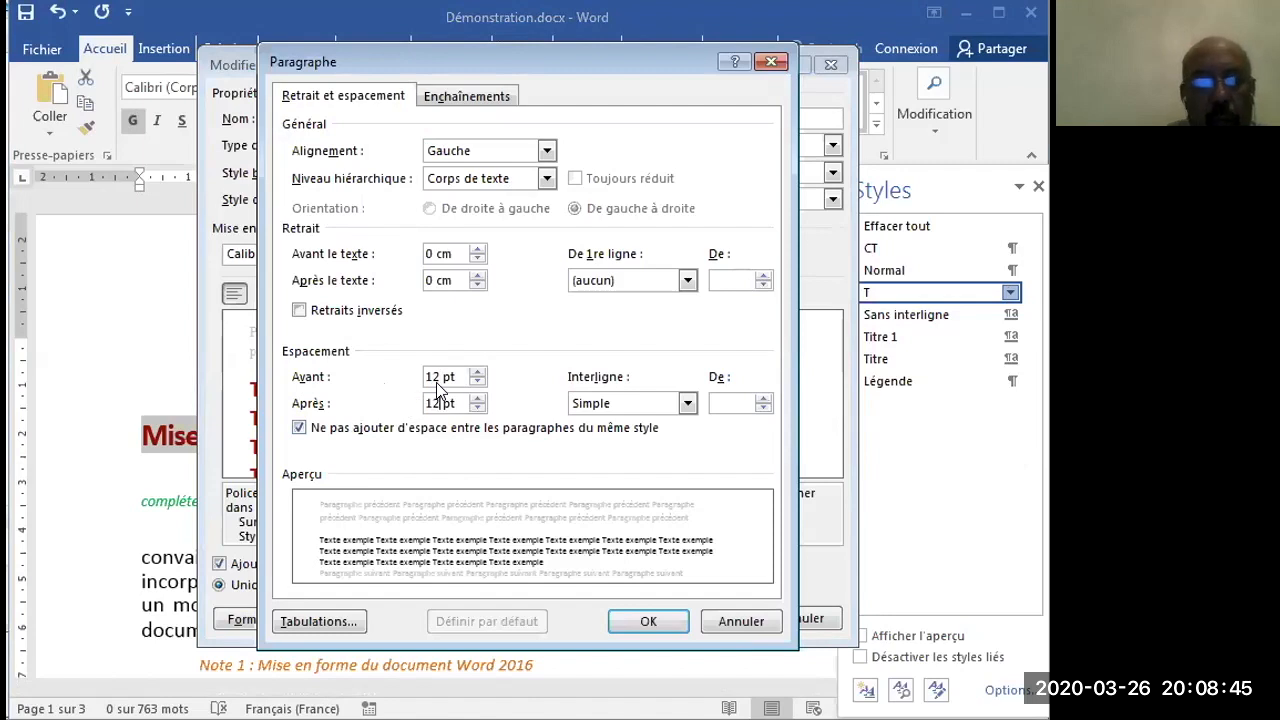
pyautogui.doubleClick(420, 379)
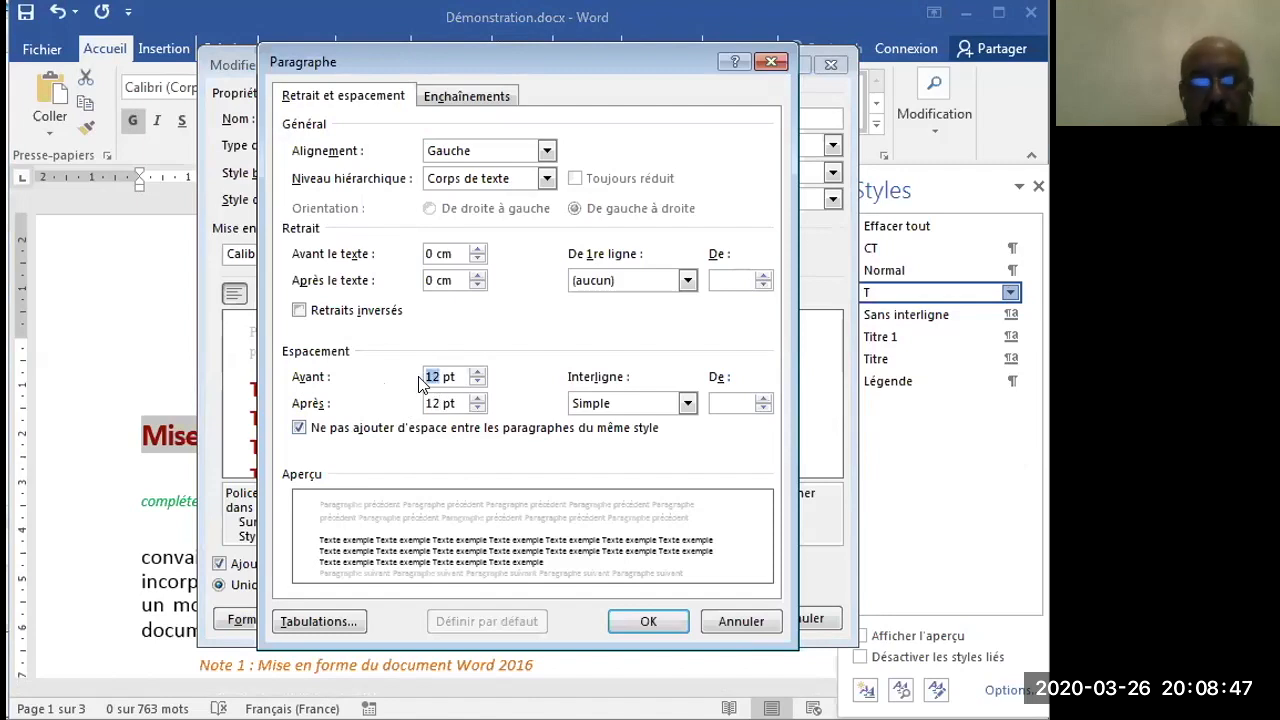
pyautogui.write('6')
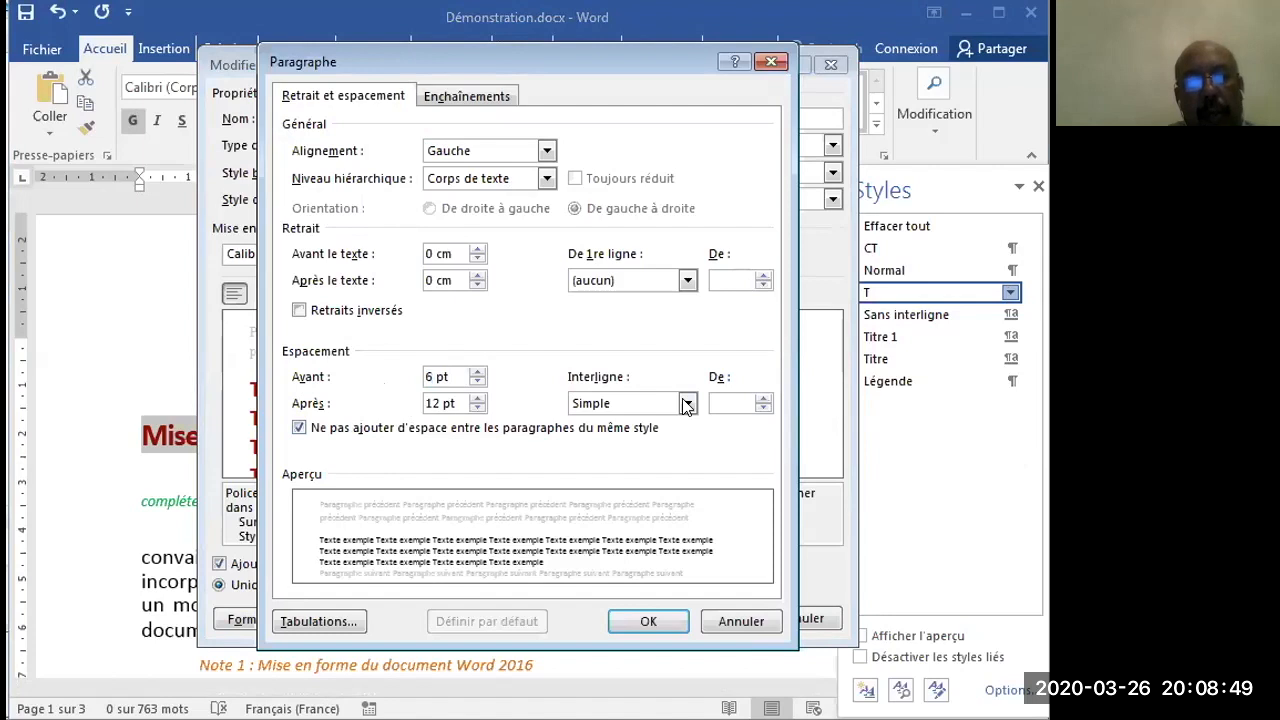
# - Save the T style's changes, centre the main heading "Mise en forme d'un document" and update T to match the selection
pyautogui.click(650, 620)
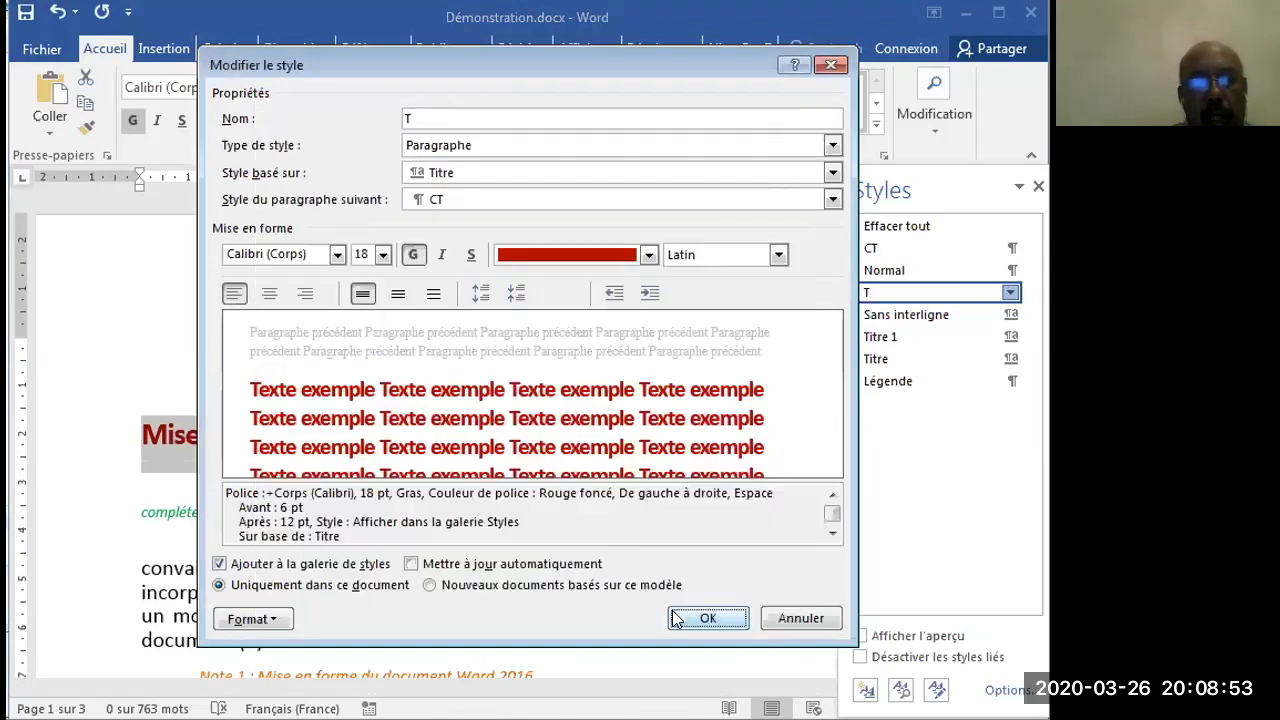
pyautogui.click(690, 618)
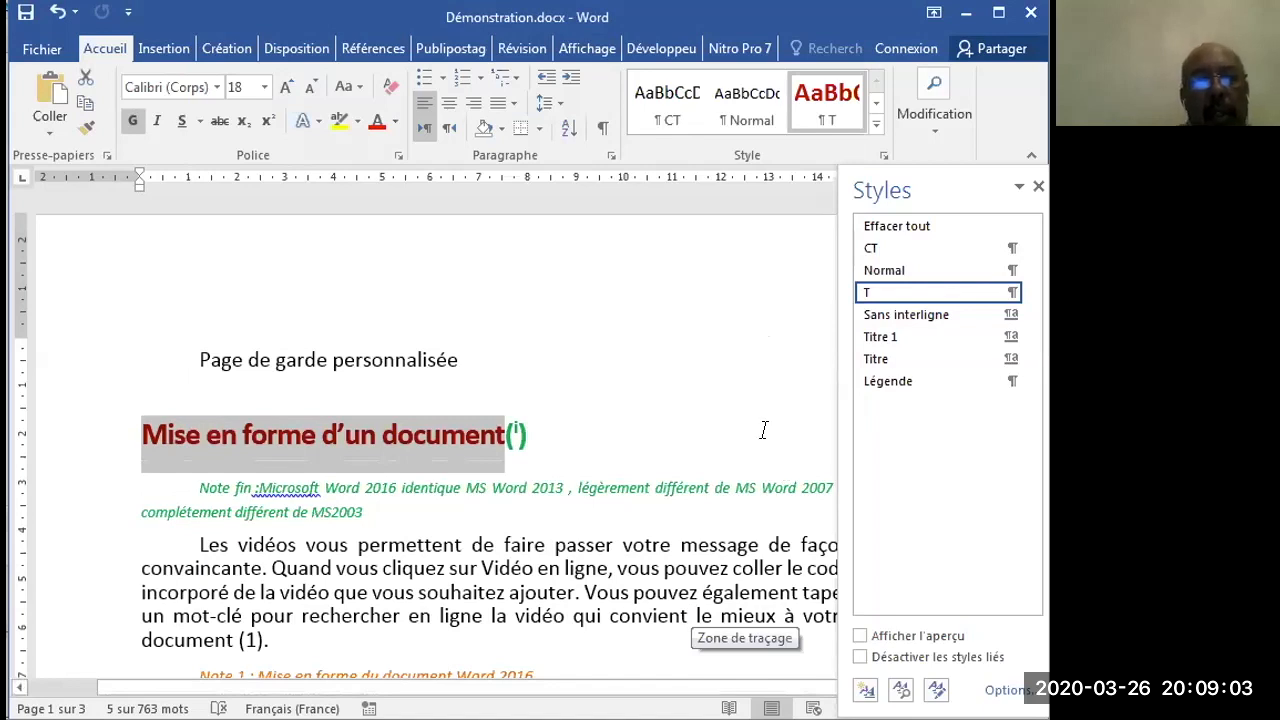
pyautogui.click(448, 103)
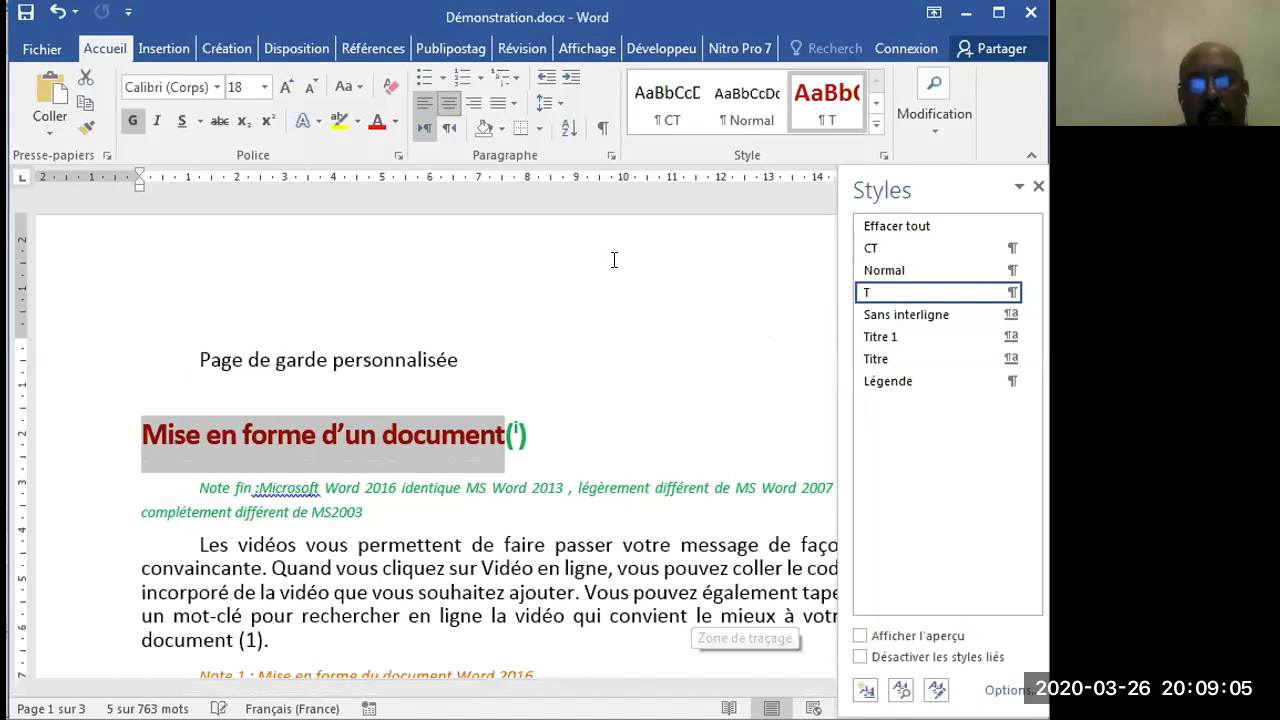
pyautogui.click(1010, 292)
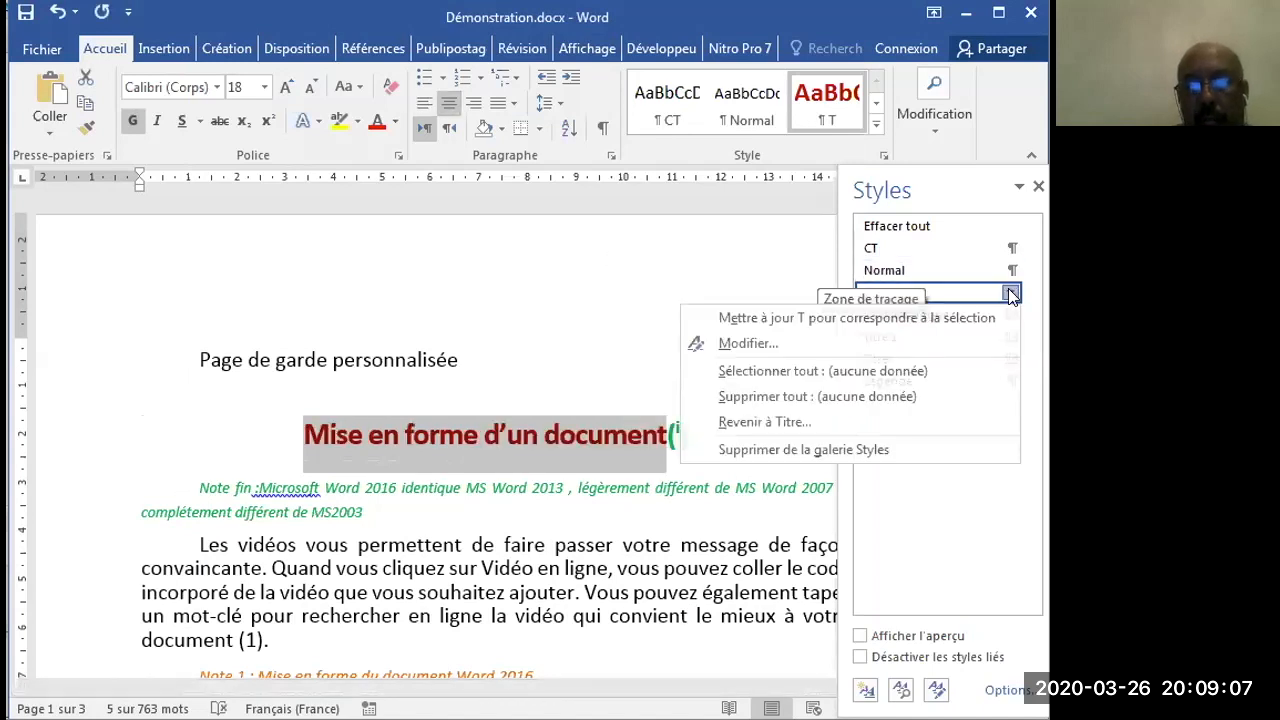
pyautogui.click(970, 318)
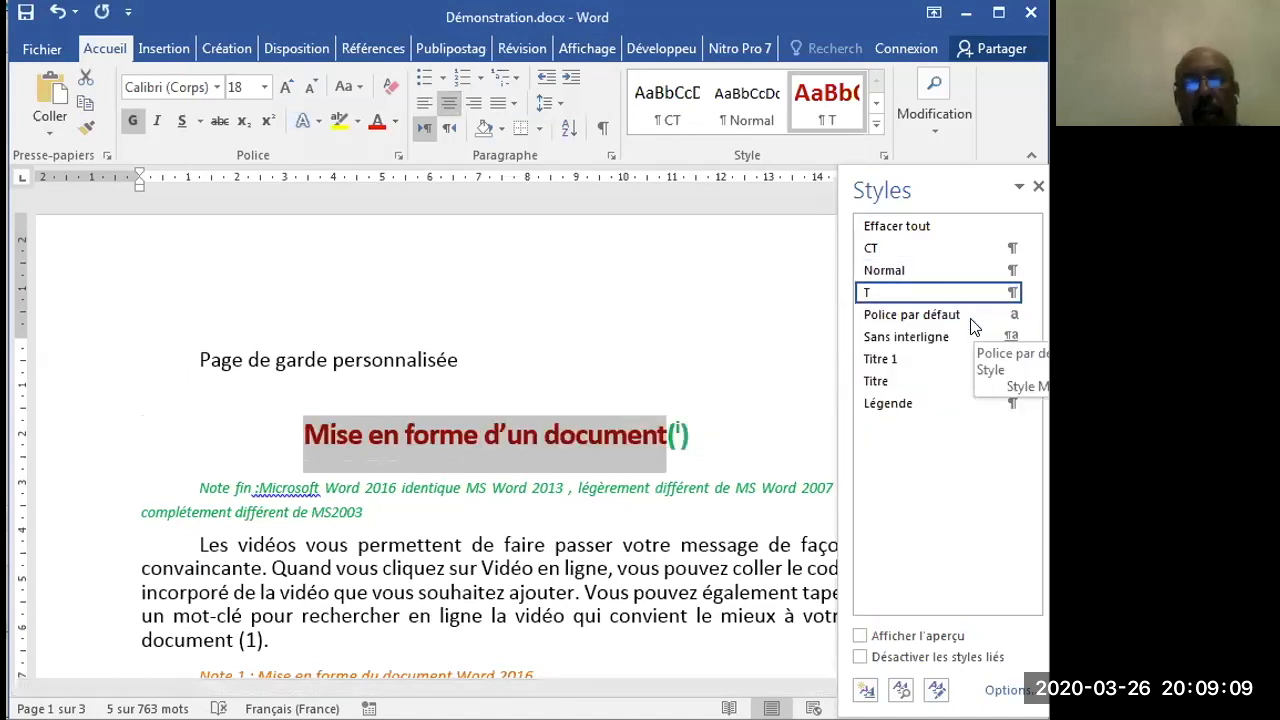
pyautogui.click(1037, 190)
# - Start a new style named T1 from the "En-tête, pied de page" heading
pyautogui.scroll(-3, 1036, 250)
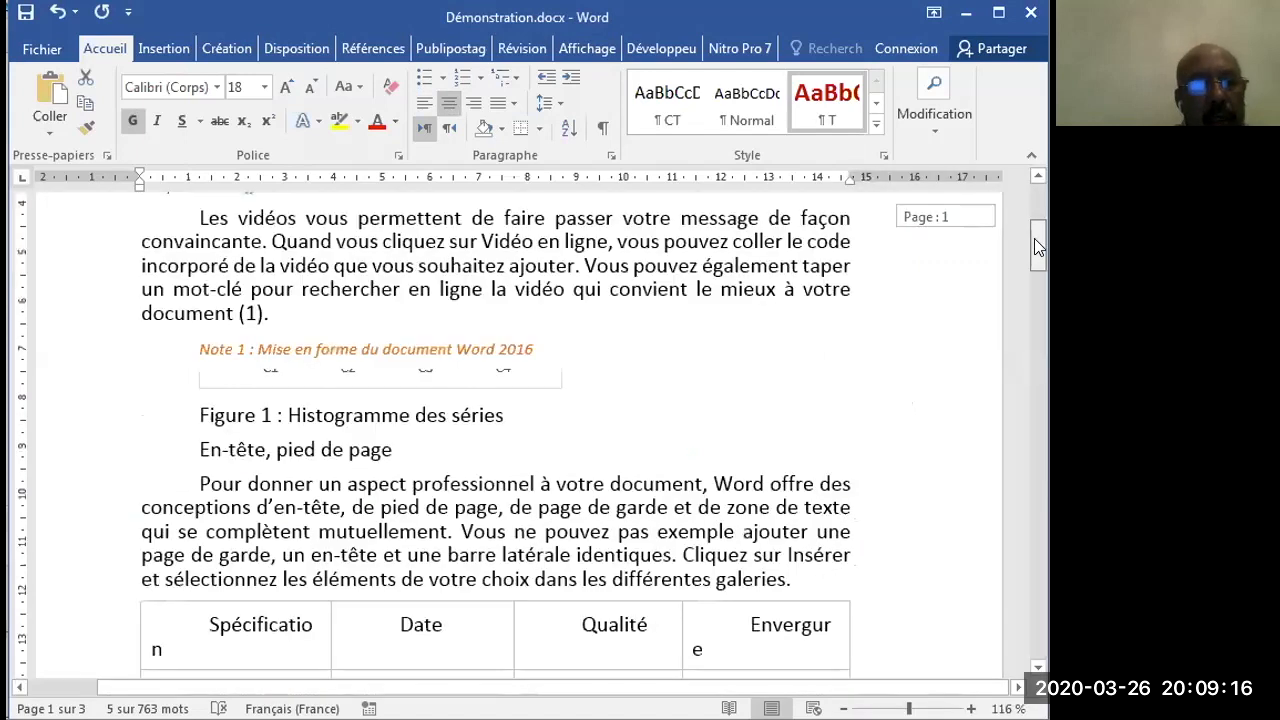
pyautogui.scroll(1, 1035, 243)
pyautogui.scroll(-1, 1035, 243)
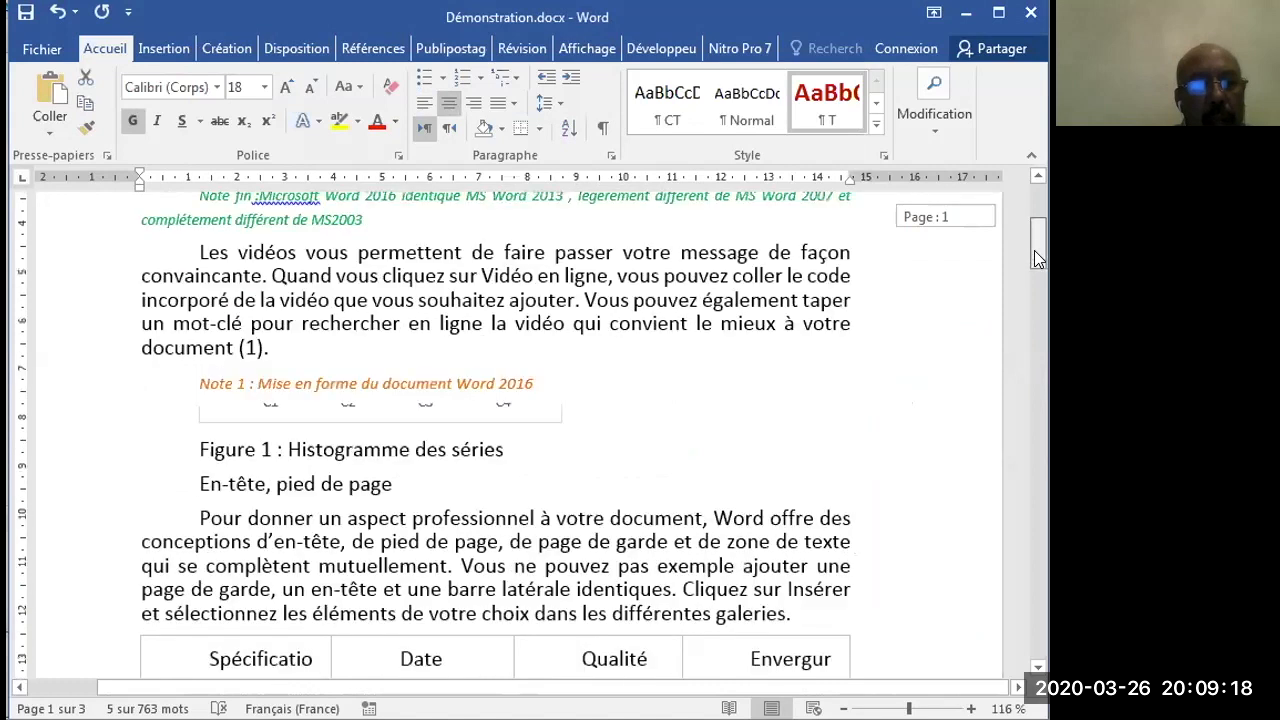
pyautogui.scroll(-2, 1036, 272)
pyautogui.scroll(-1, 152, 296)
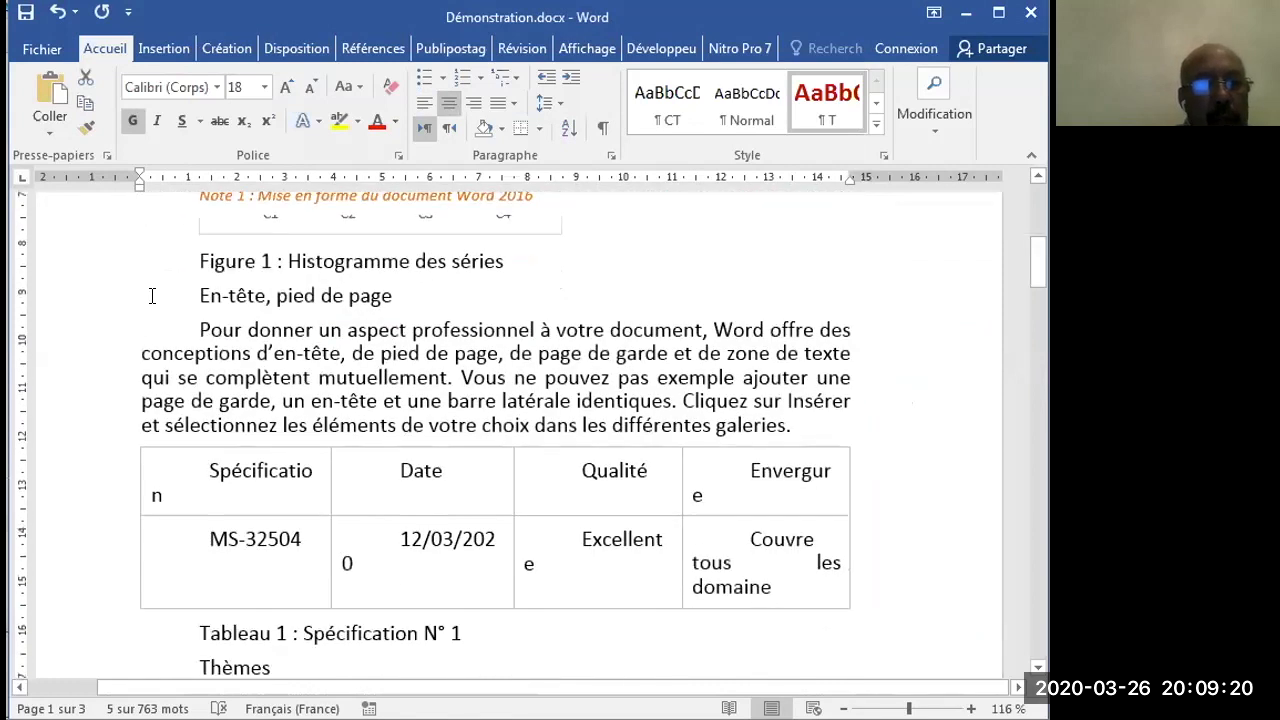
pyautogui.click(118, 304)
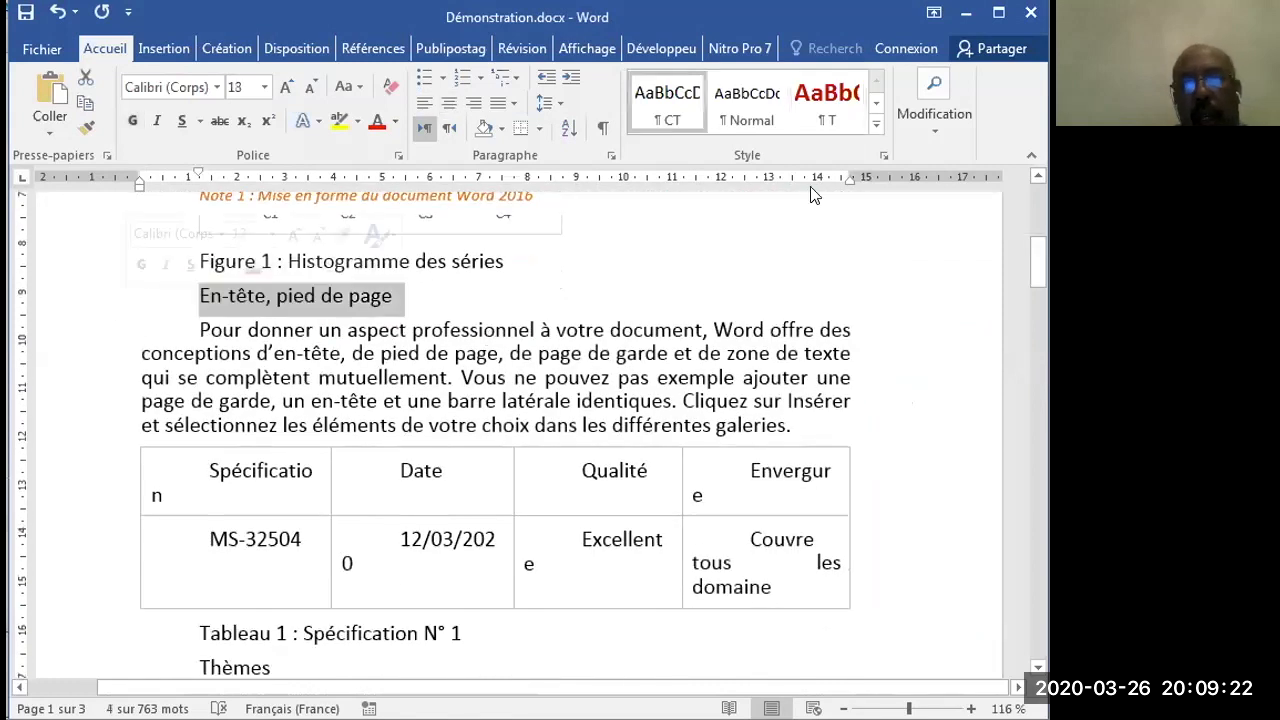
pyautogui.click(883, 156)
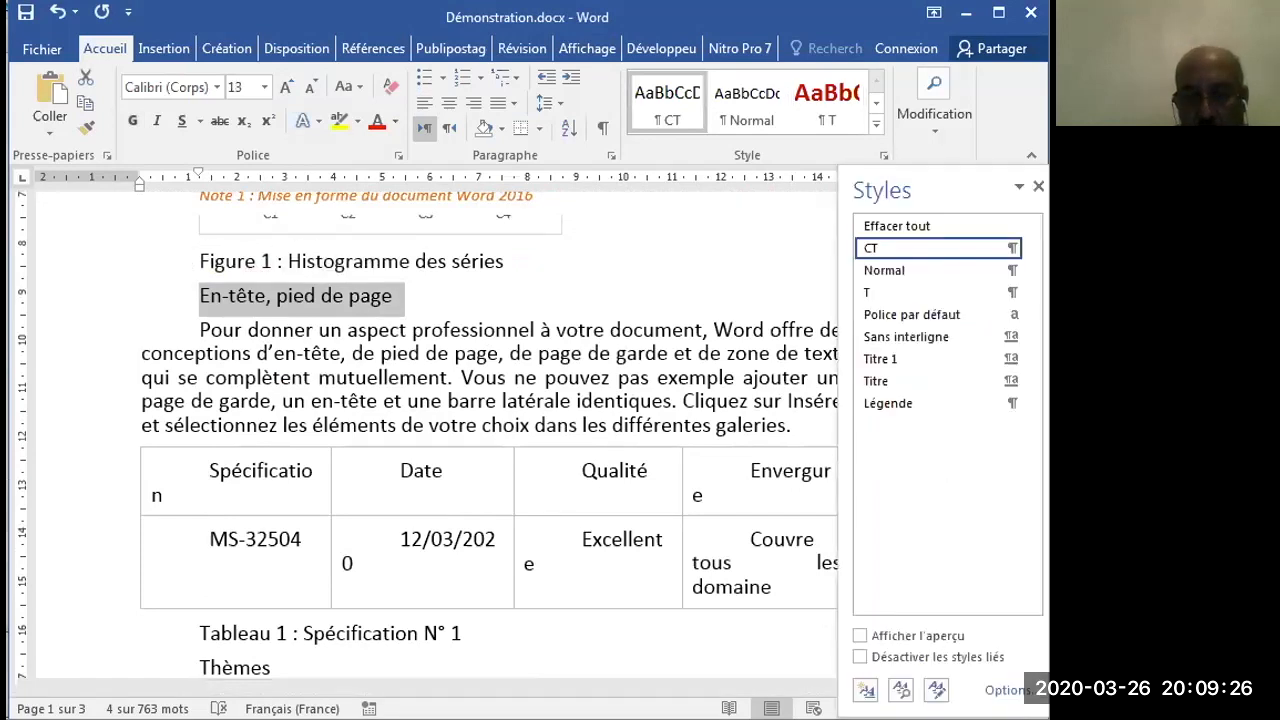
pyautogui.click(865, 690)
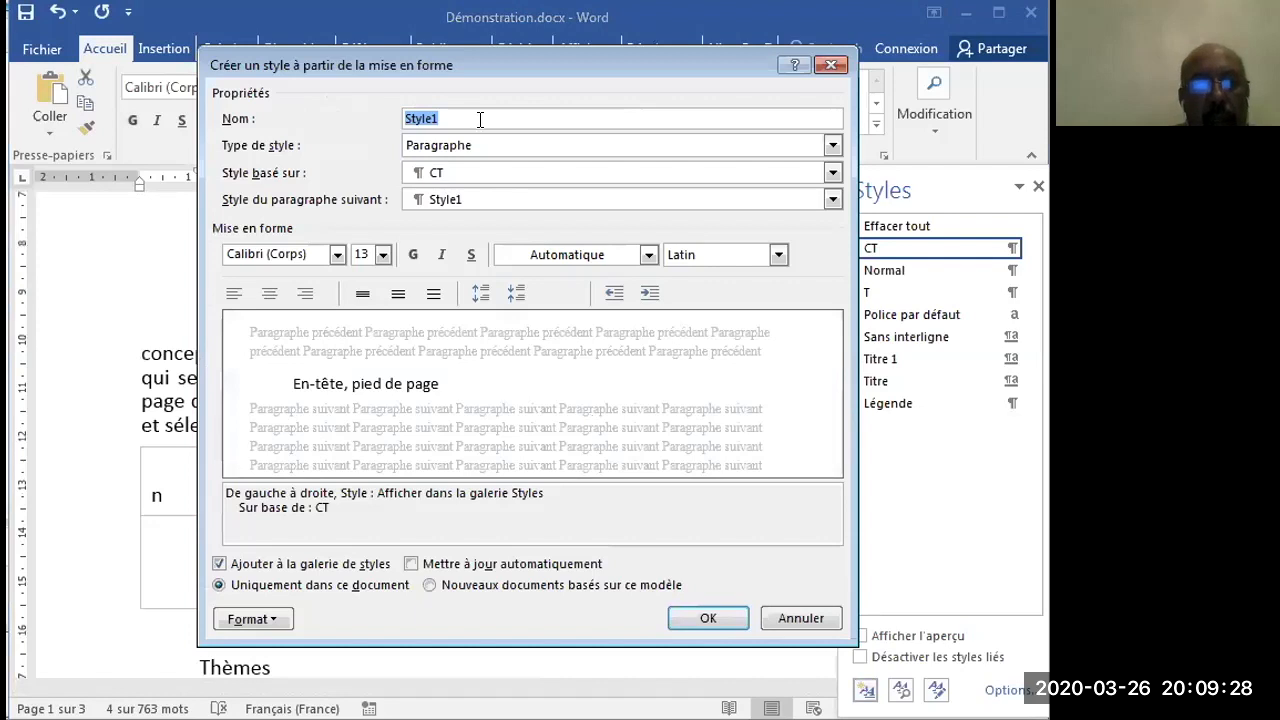
pyautogui.write('T1')
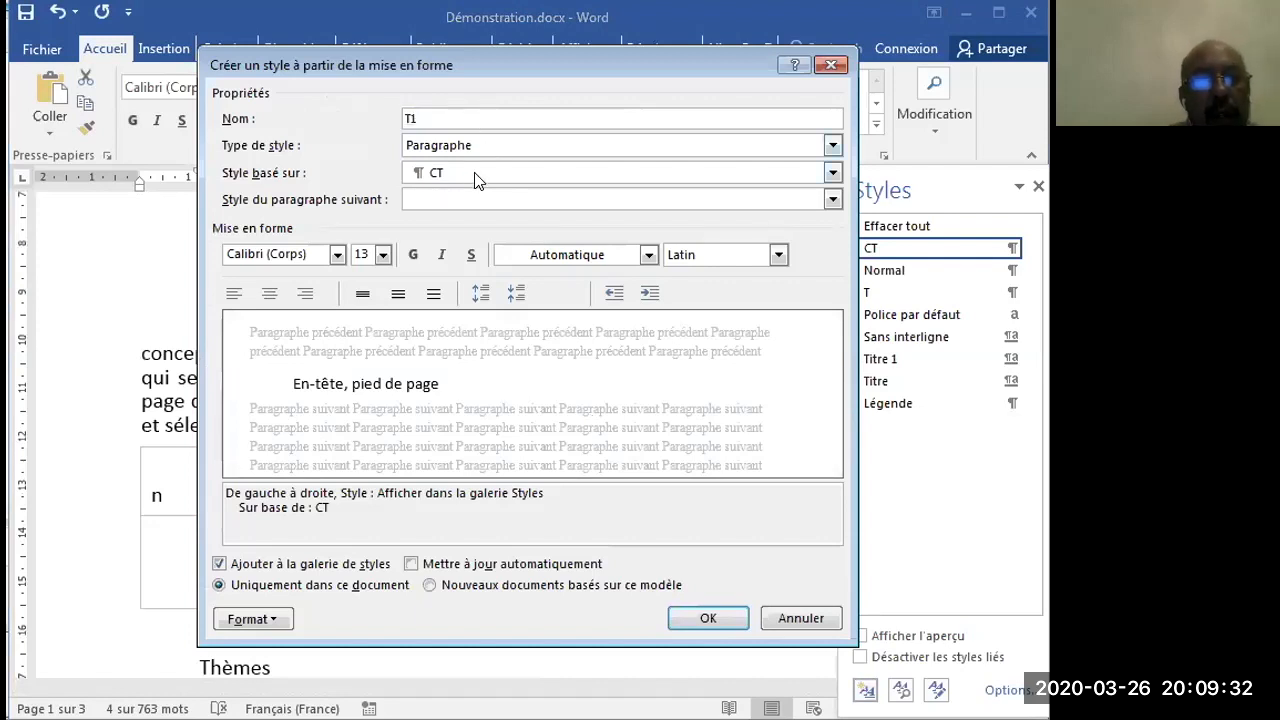
# - Base the T1 style on Titre 1 and set CT as the style of the following paragraph
pyautogui.click(476, 173)
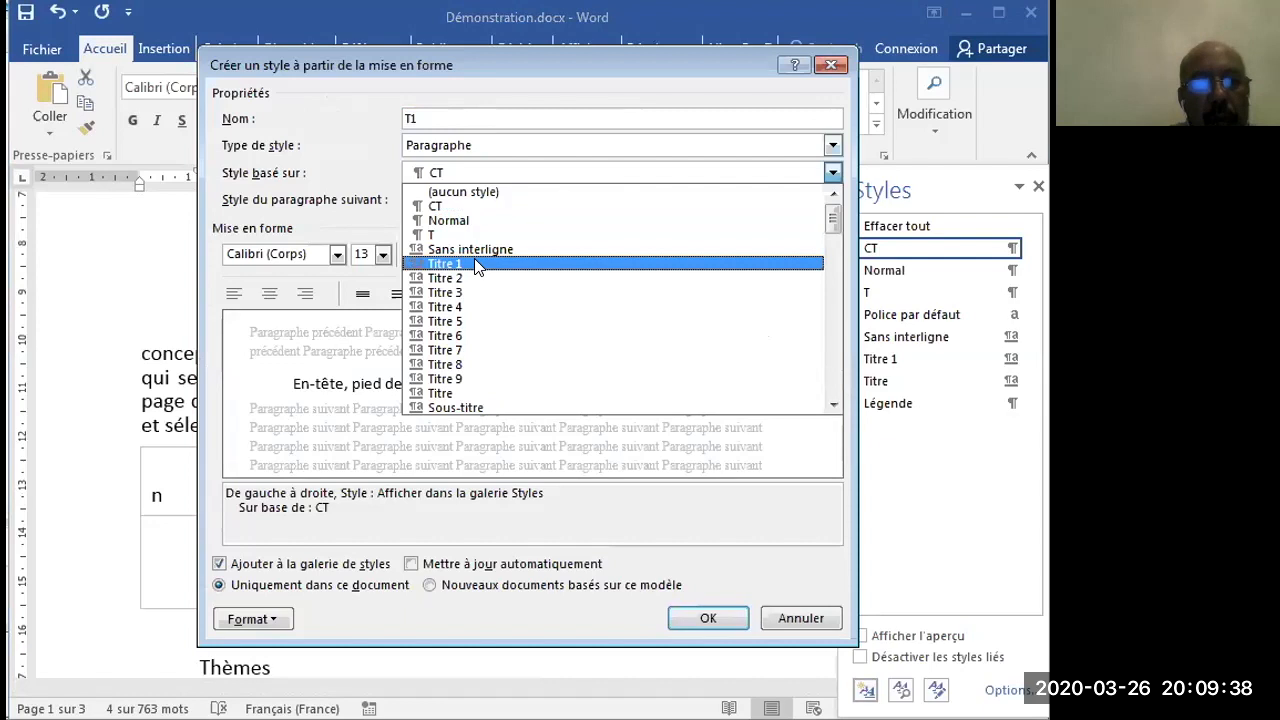
pyautogui.press('Return')
pyautogui.click(456, 200)
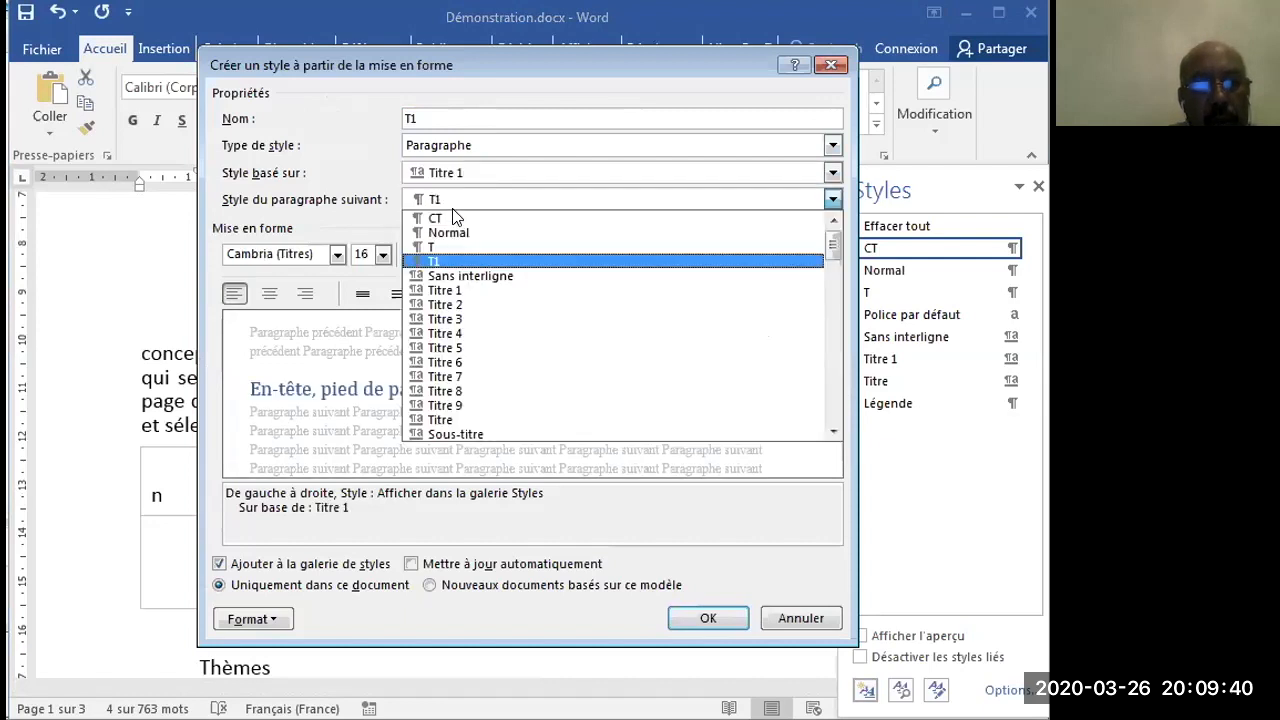
pyautogui.click(455, 218)
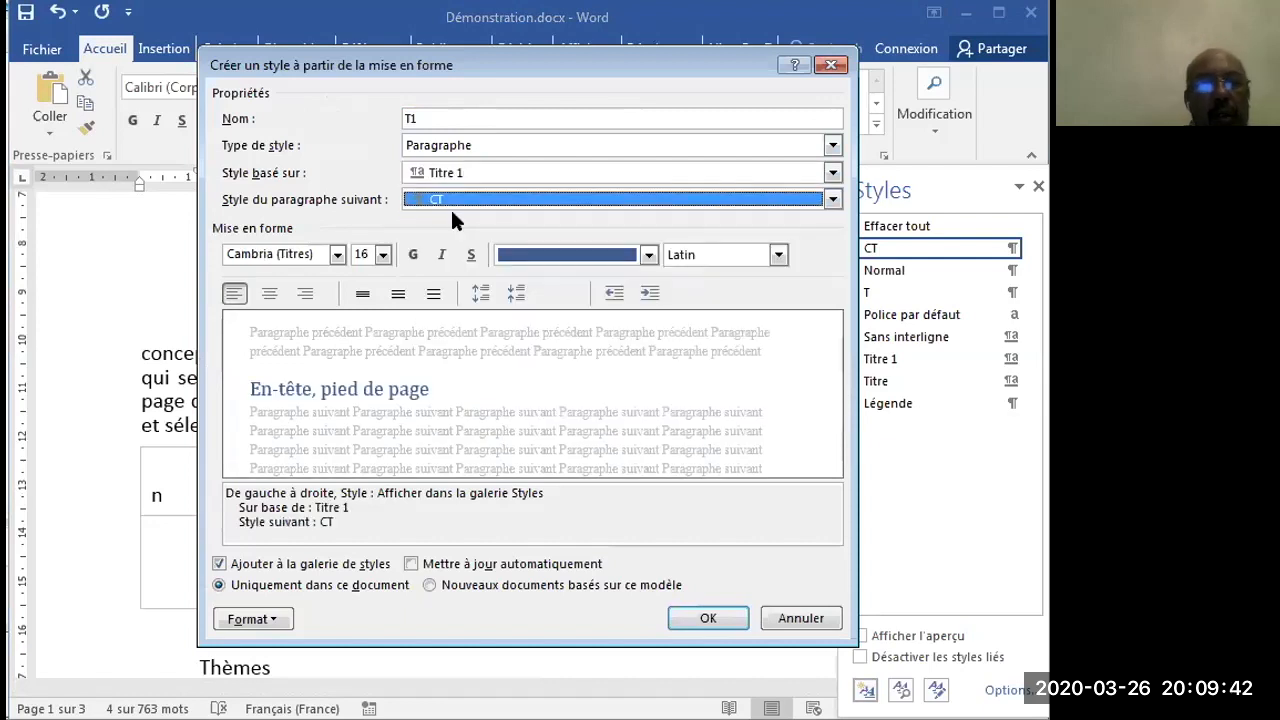
# - Format the T1 style's text as Calibri (Corps), bold, in the standard colour Bleu foncé
pyautogui.click(337, 254)
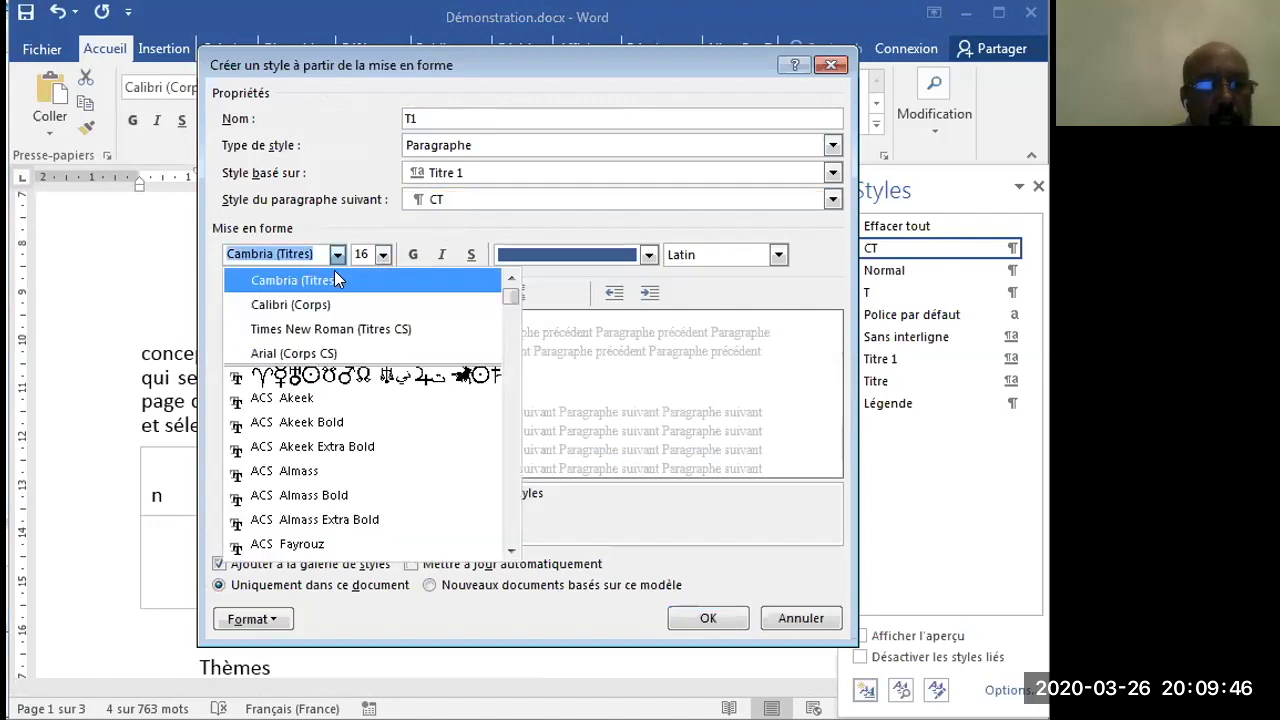
pyautogui.click(335, 304)
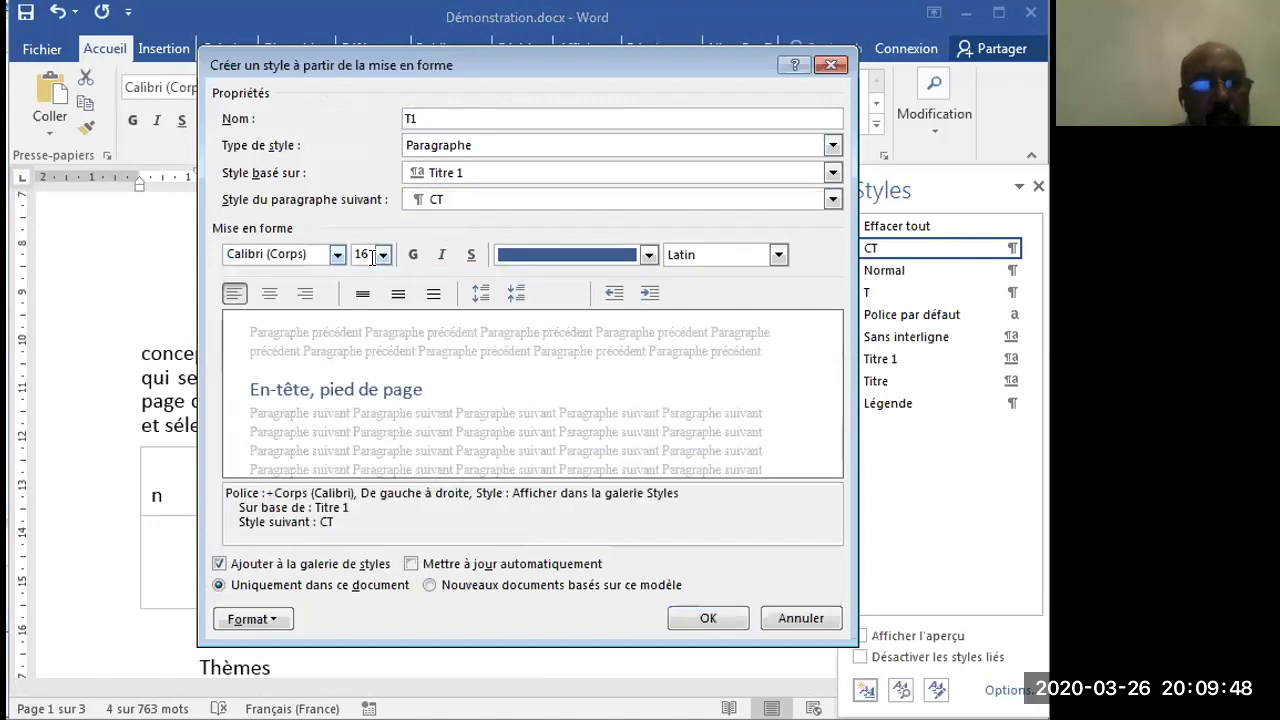
pyautogui.click(412, 255)
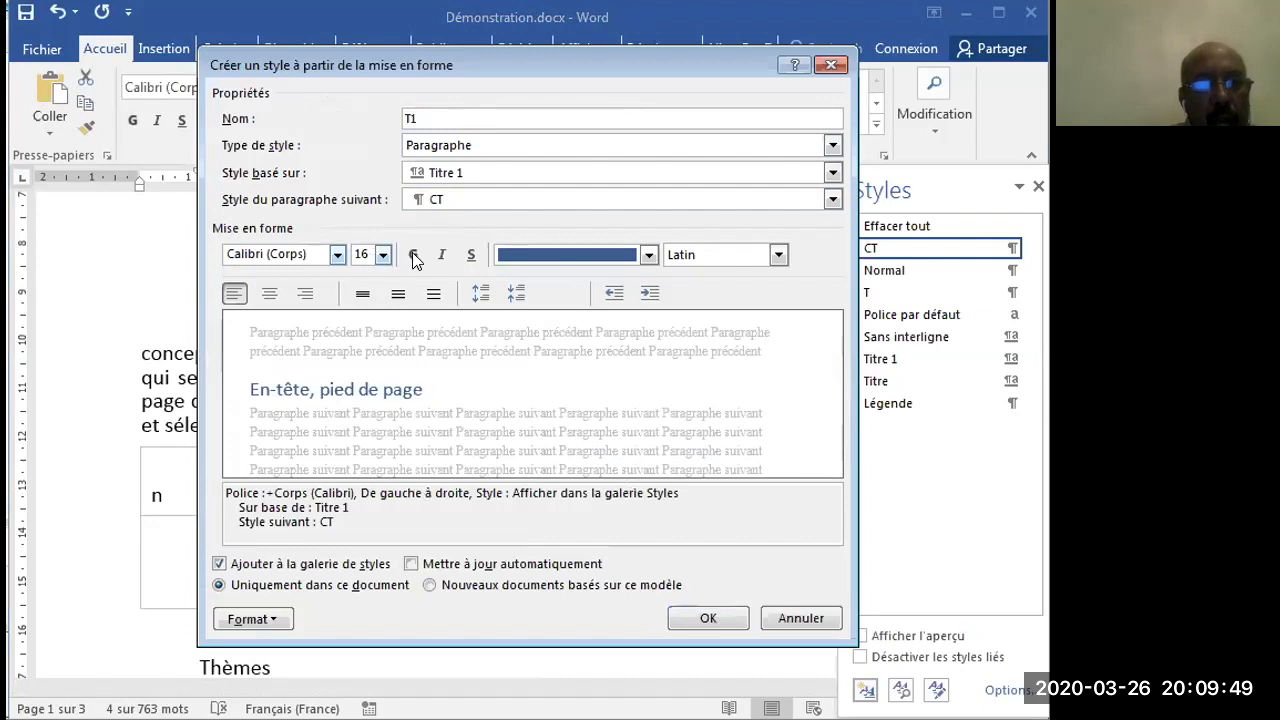
pyautogui.click(647, 256)
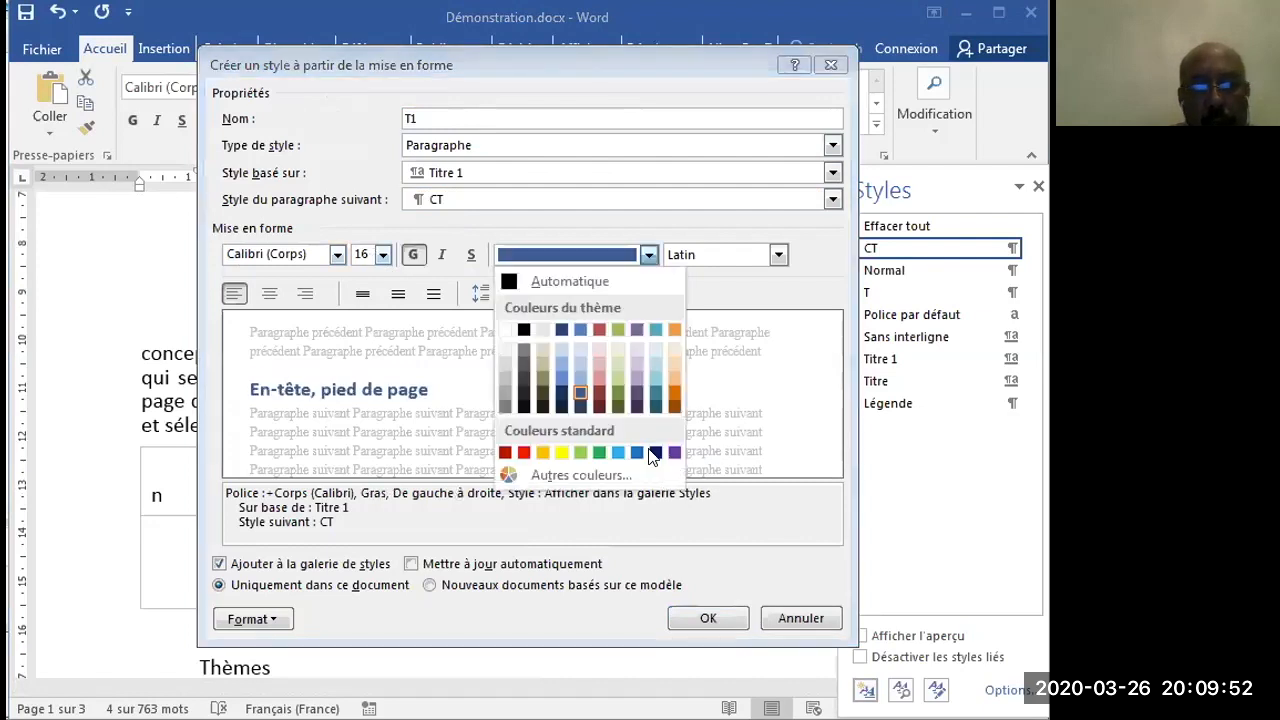
pyautogui.click(652, 453)
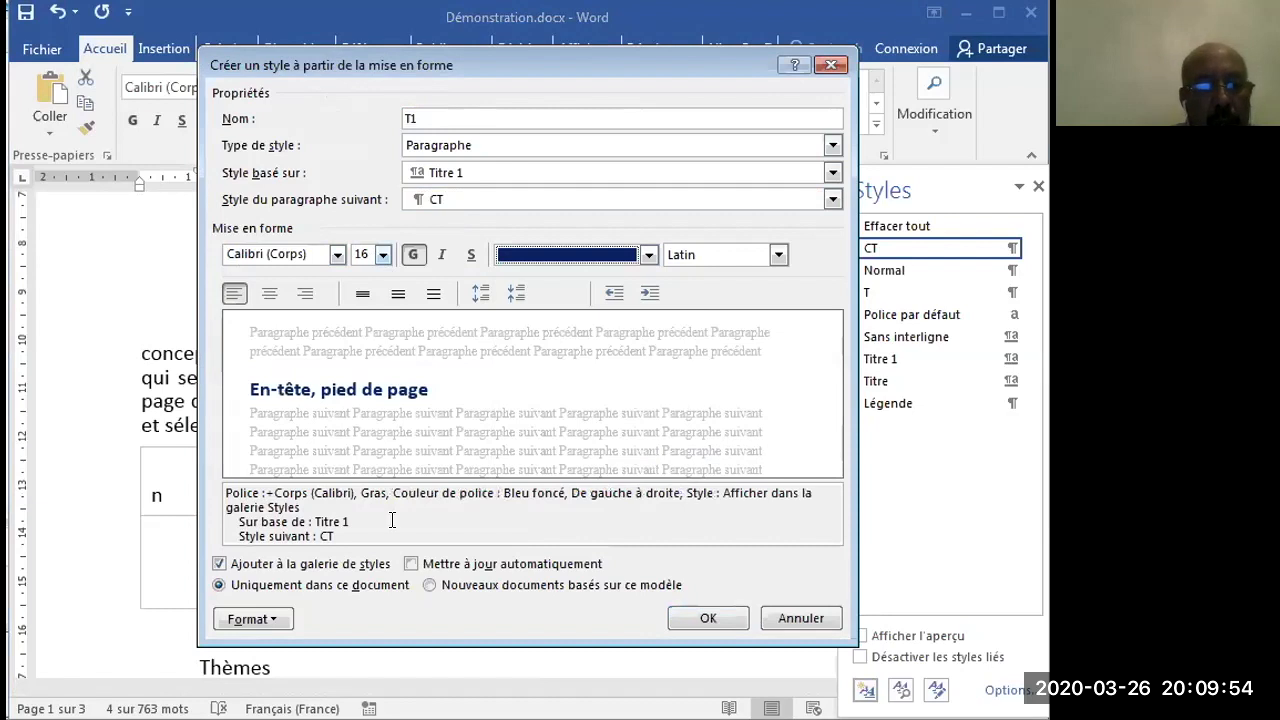
# - Set the T1 style's paragraph spacing to 6 pt before and 6 pt after, with line spacing Simple
pyautogui.click(262, 618)
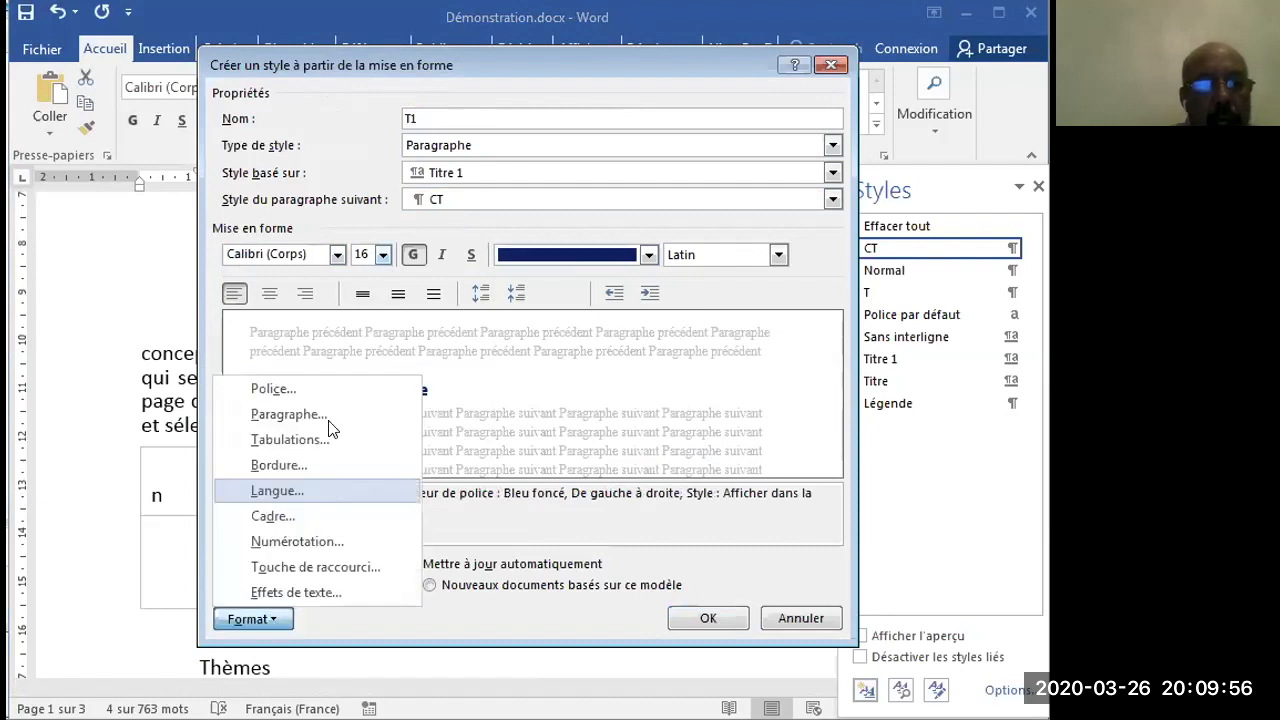
pyautogui.click(300, 416)
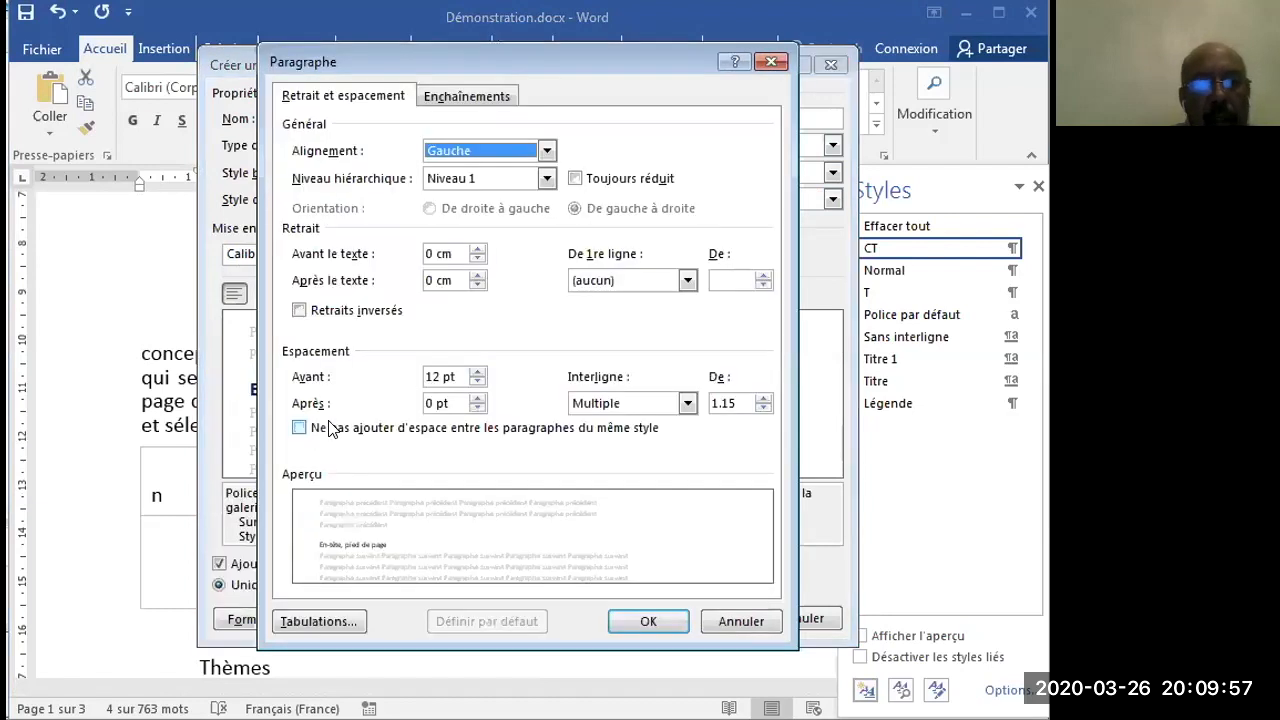
pyautogui.doubleClick(433, 376)
pyautogui.write('6')
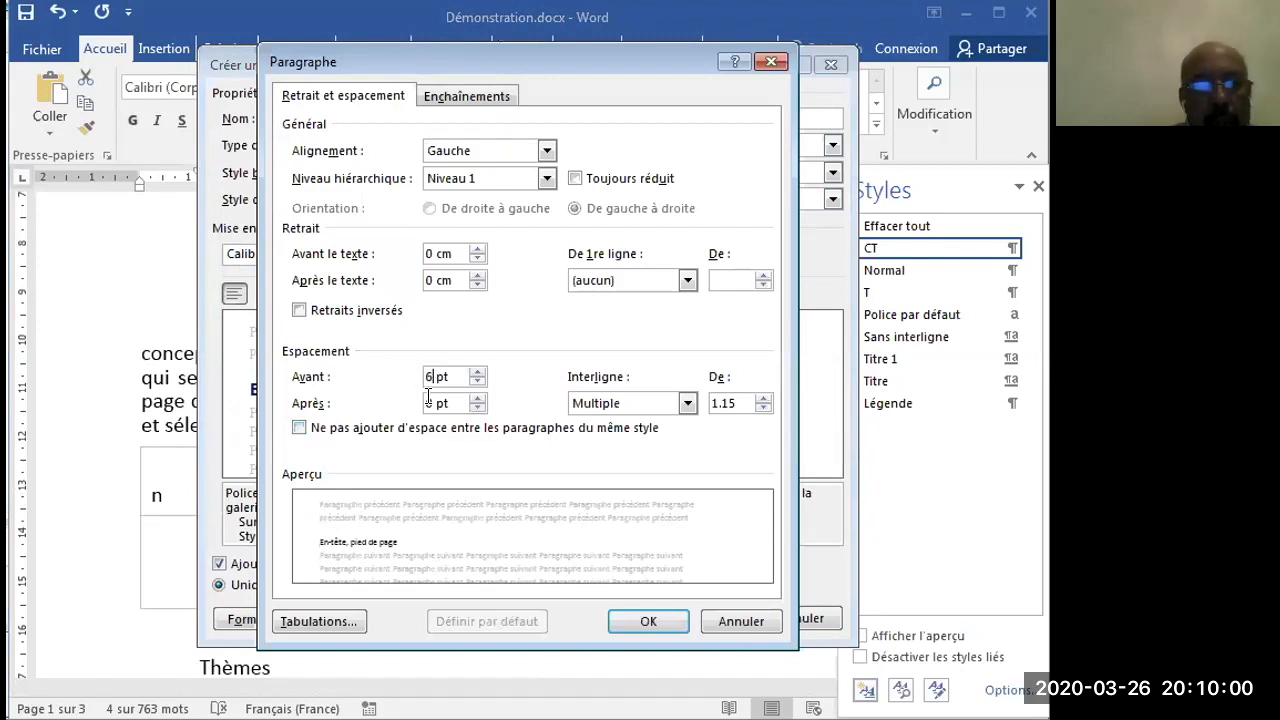
pyautogui.doubleClick(430, 403)
pyautogui.write('0')
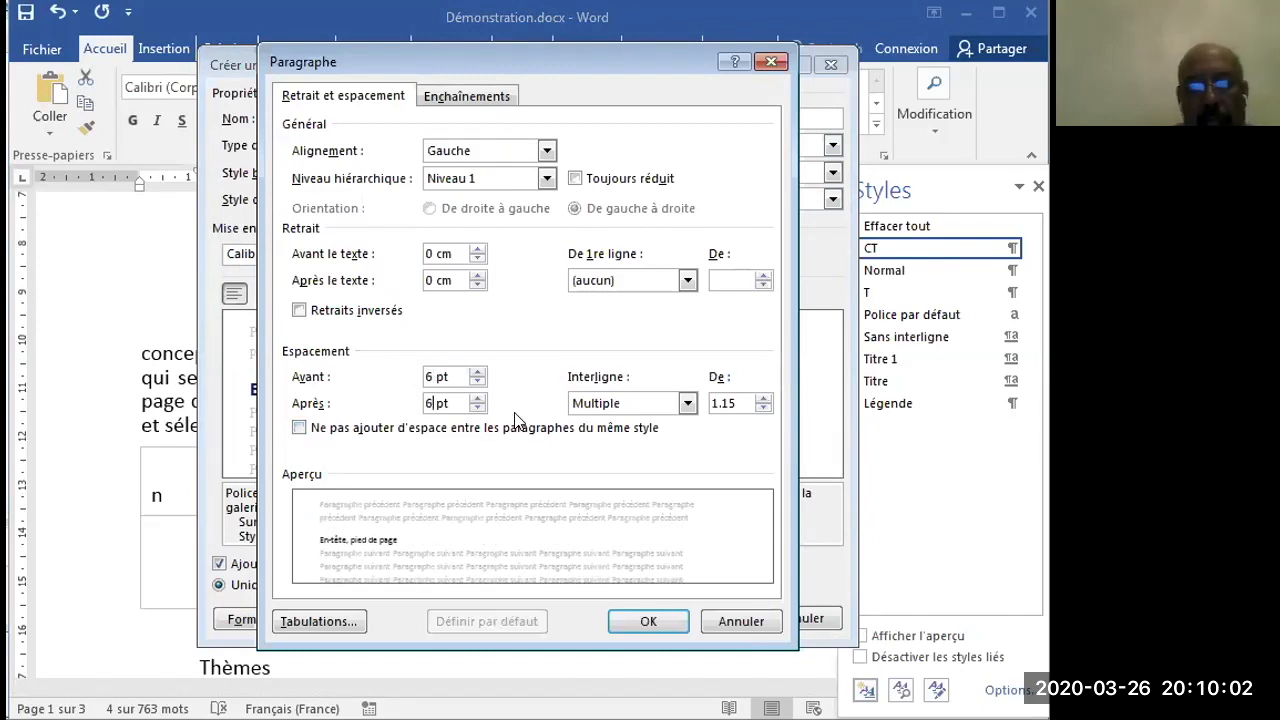
pyautogui.click(684, 403)
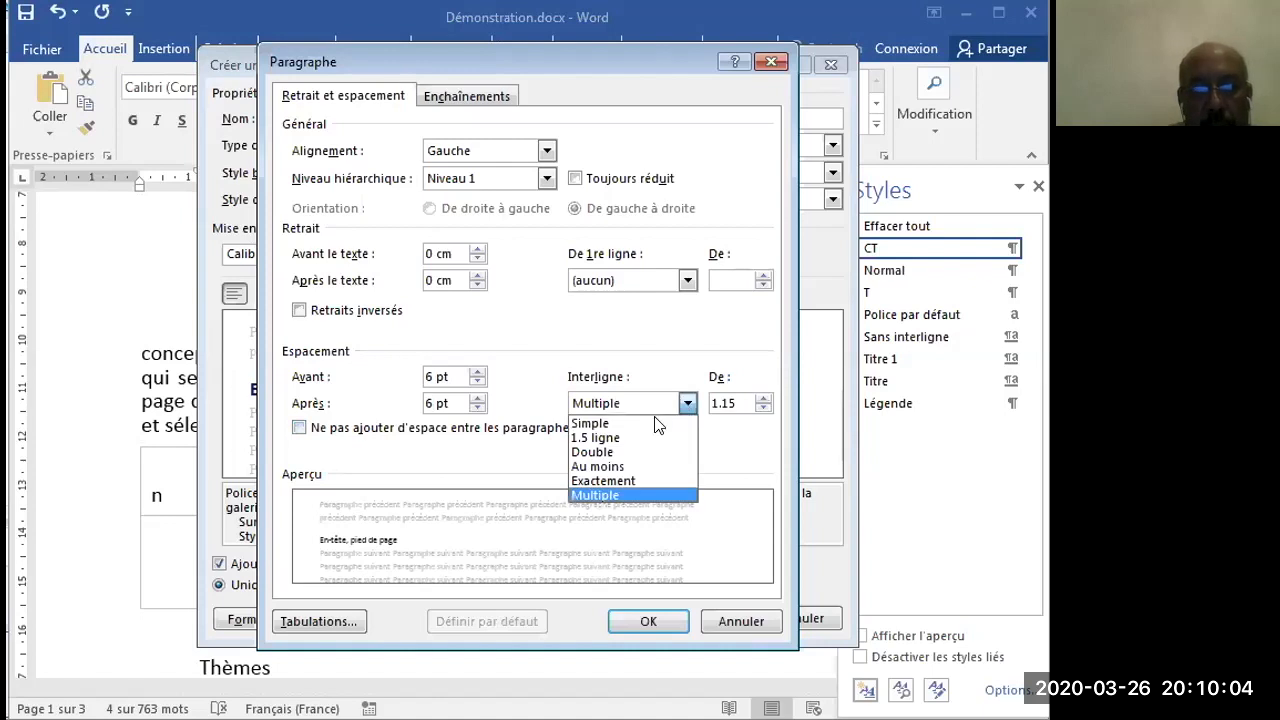
pyautogui.click(658, 424)
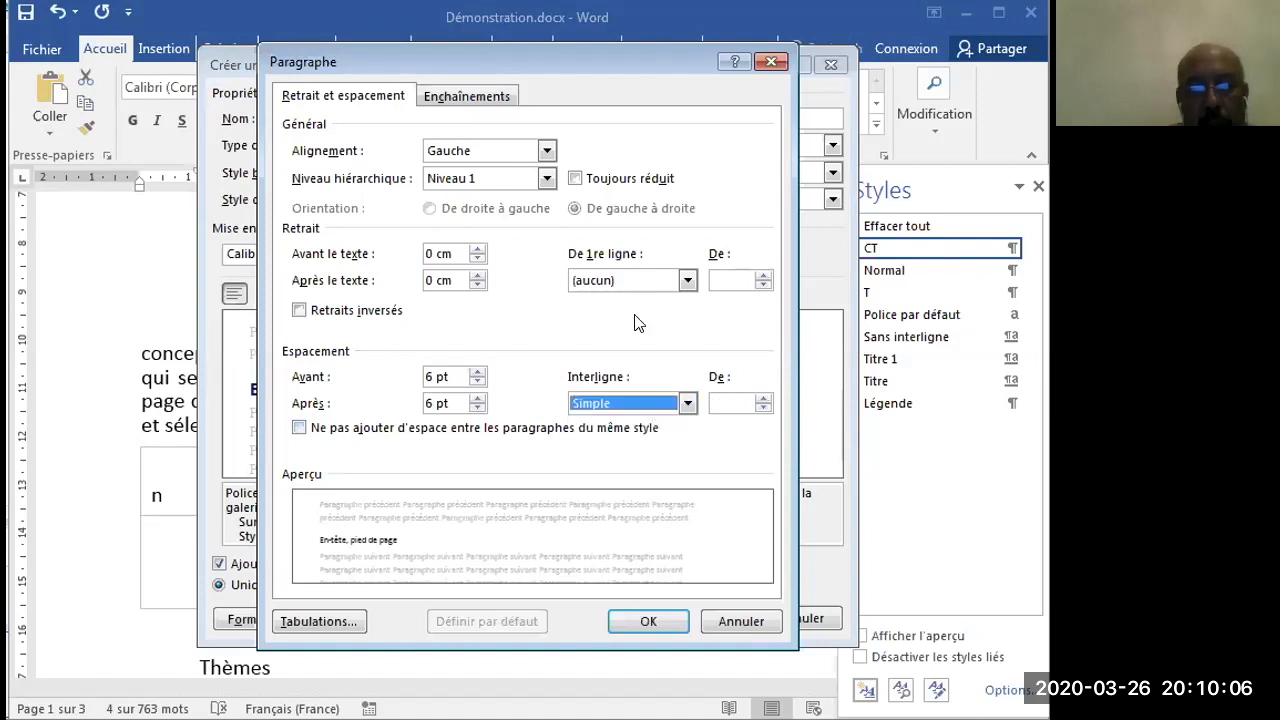
pyautogui.click(645, 621)
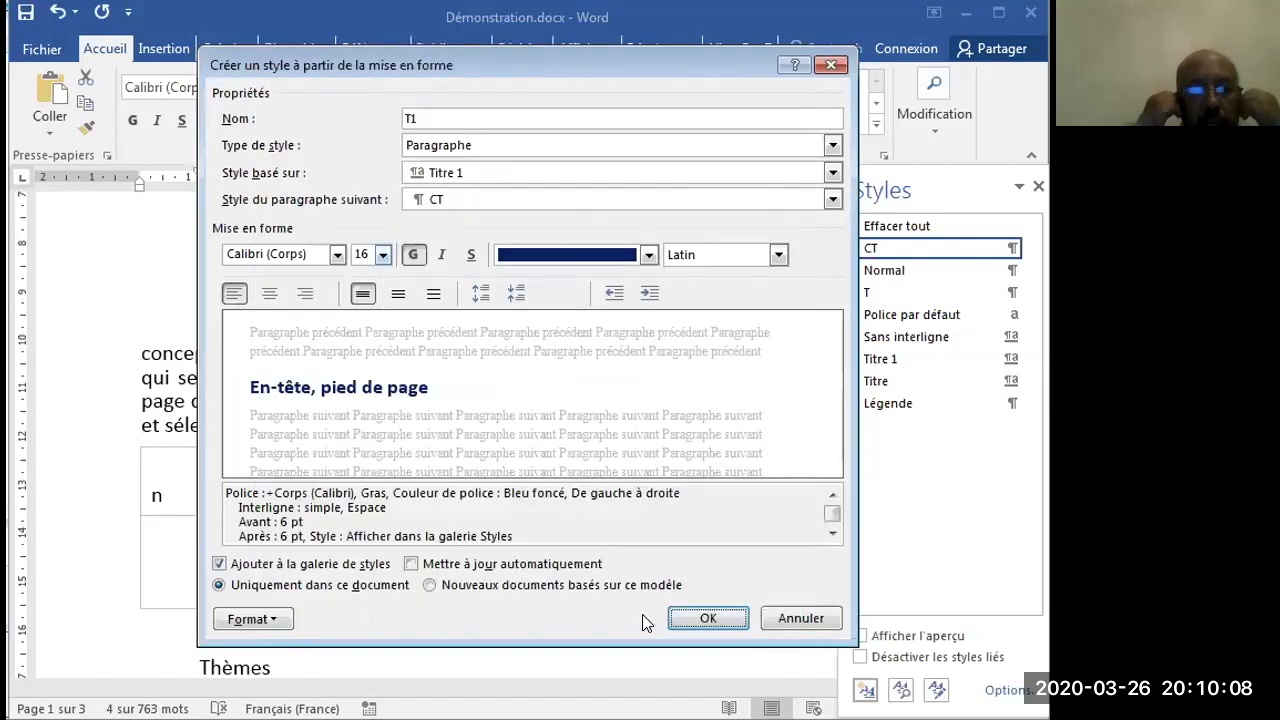
# - Turn on automatic updating for the T1 style, save it and close the styles list
pyautogui.click(410, 564)
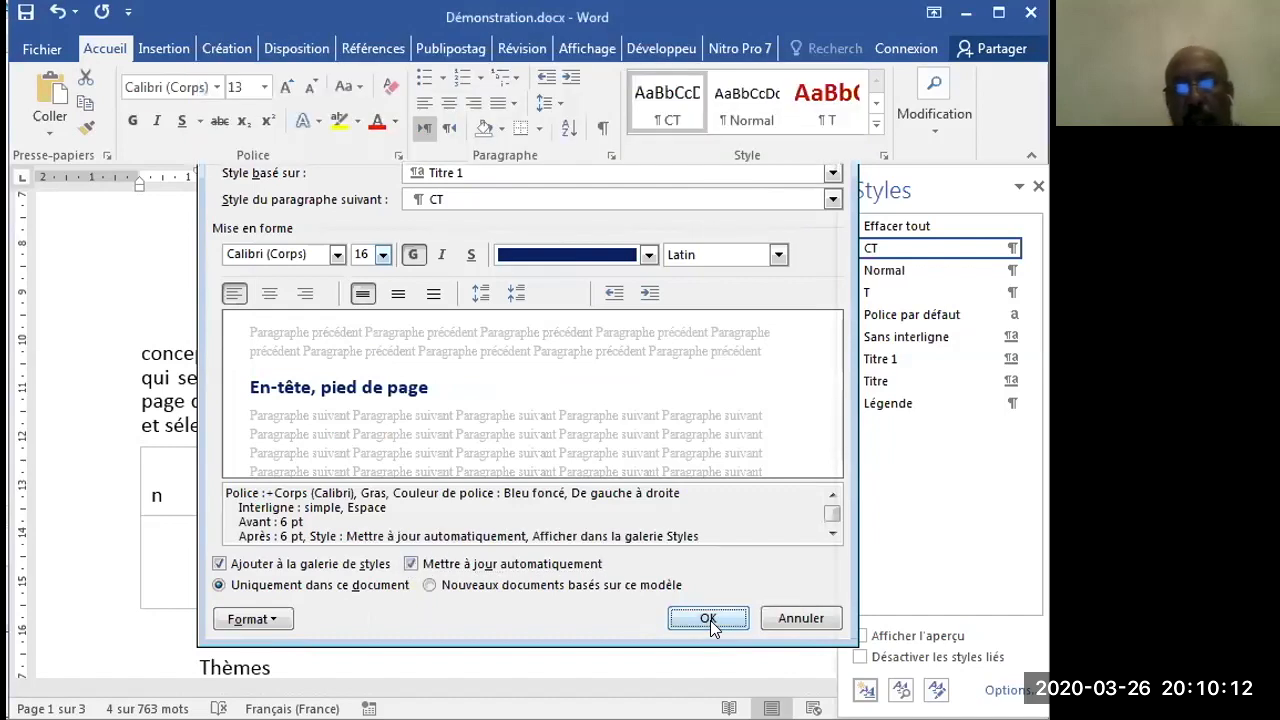
pyautogui.click(708, 619)
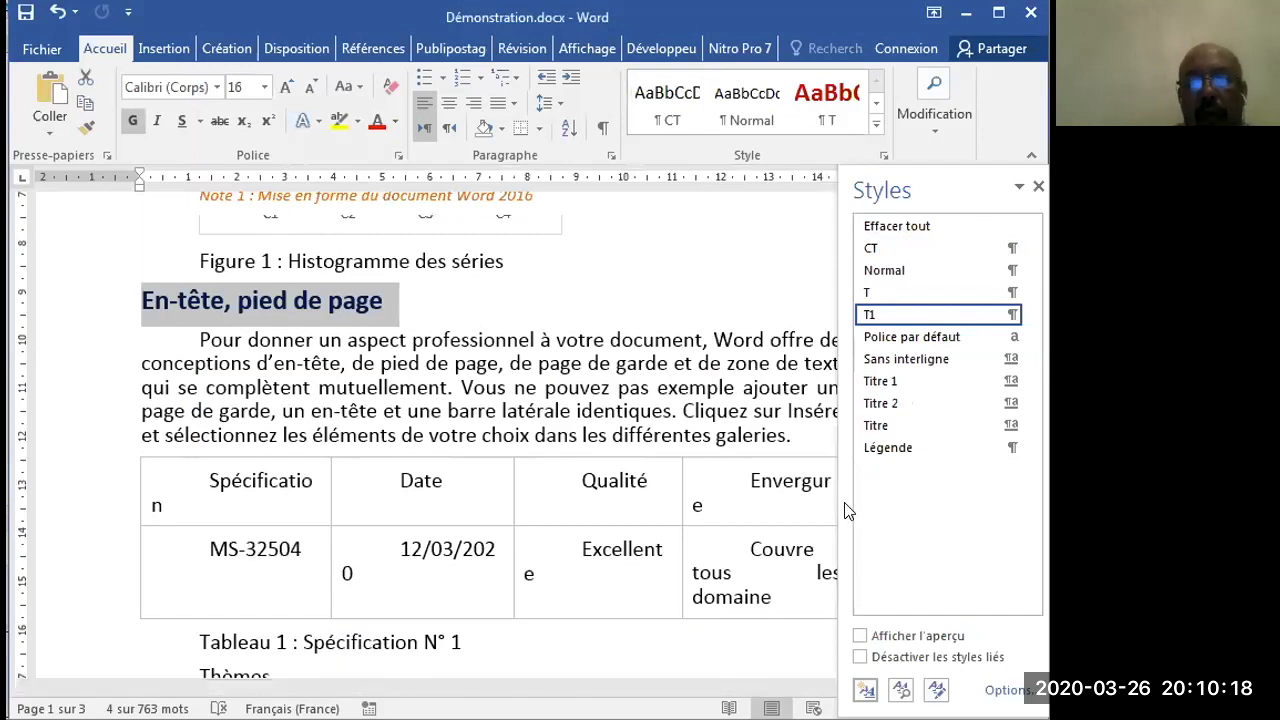
pyautogui.click(1038, 188)
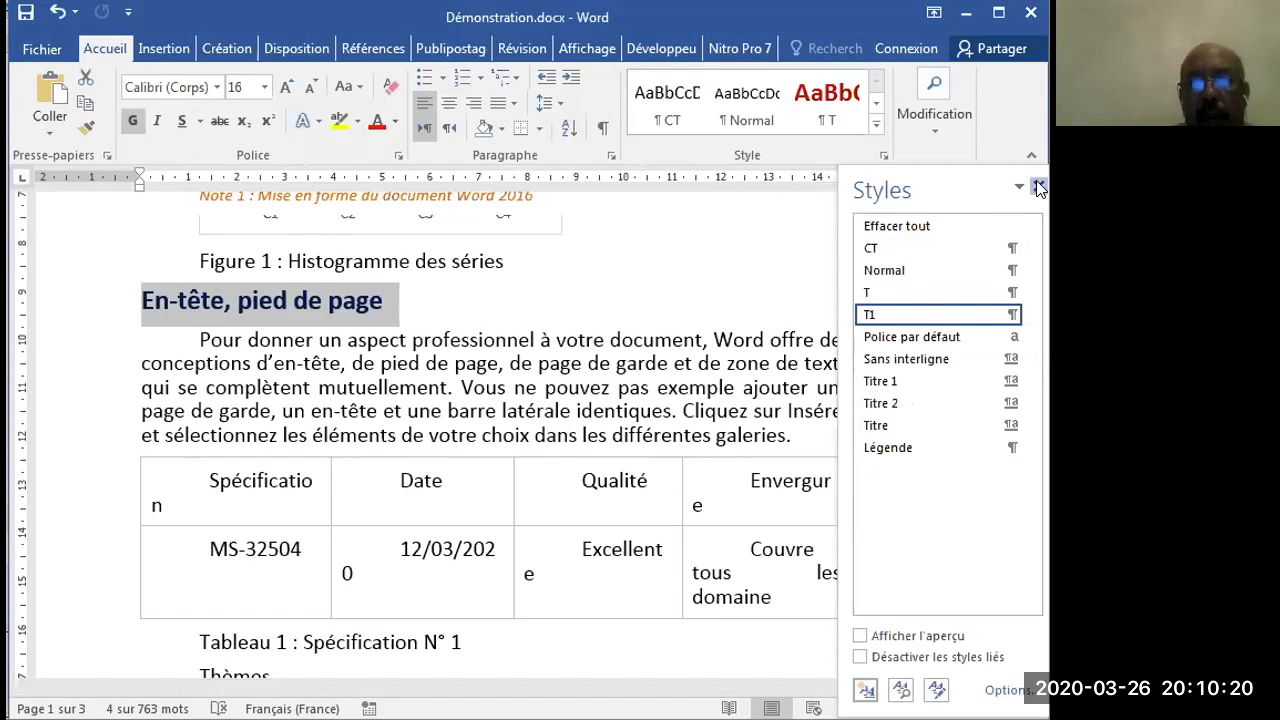
# - Apply the T1 style to the "Thèmes" heading and detach the styles list as a floating window
pyautogui.moveTo(1034, 274)
pyautogui.mouseDown()
pyautogui.moveTo(1034, 310)
pyautogui.moveTo(1031, 258)
pyautogui.moveTo(1040, 492)
pyautogui.moveTo(1026, 208)
pyautogui.moveTo(1032, 294)
pyautogui.mouseUp()
pyautogui.moveTo(200, 382); pyautogui.dragTo(280, 383)
pyautogui.click(884, 155)
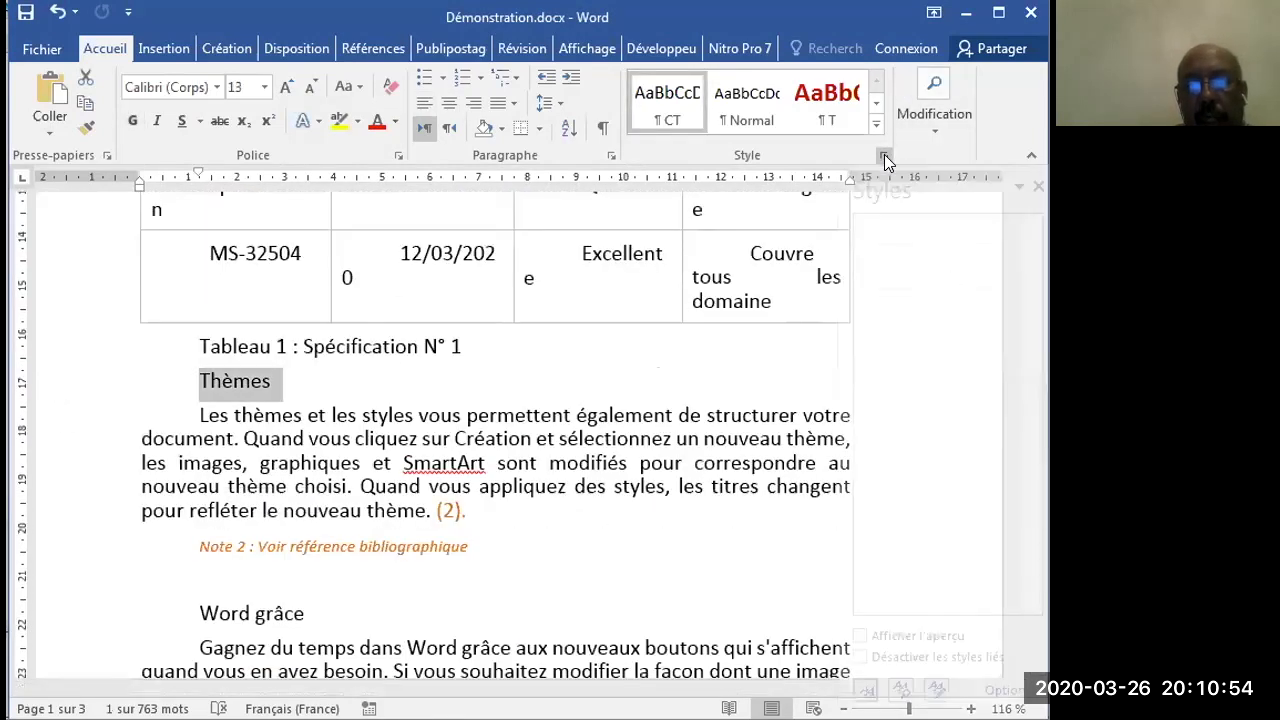
pyautogui.click(874, 314)
pyautogui.moveTo(950, 172); pyautogui.dragTo(883, 164)
# - Apply the T1 style to two more section headings further down the document
pyautogui.moveTo(1034, 286); pyautogui.dragTo(1038, 389)
pyautogui.click(91, 638)
pyautogui.click(868, 304)
pyautogui.moveTo(1034, 440); pyautogui.dragTo(1033, 326)
pyautogui.click(94, 363)
pyautogui.click(868, 304)
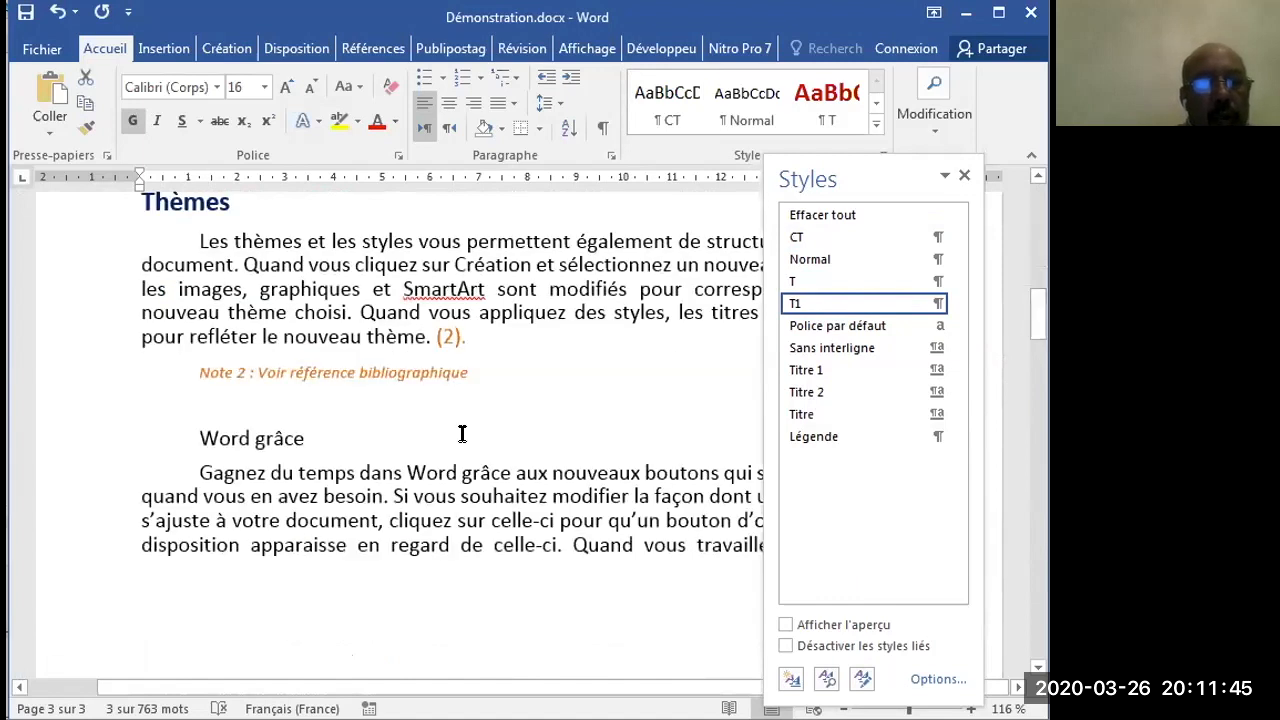
# - Start a new style named T2 from the "Word grâce" heading
pyautogui.click(78, 440)
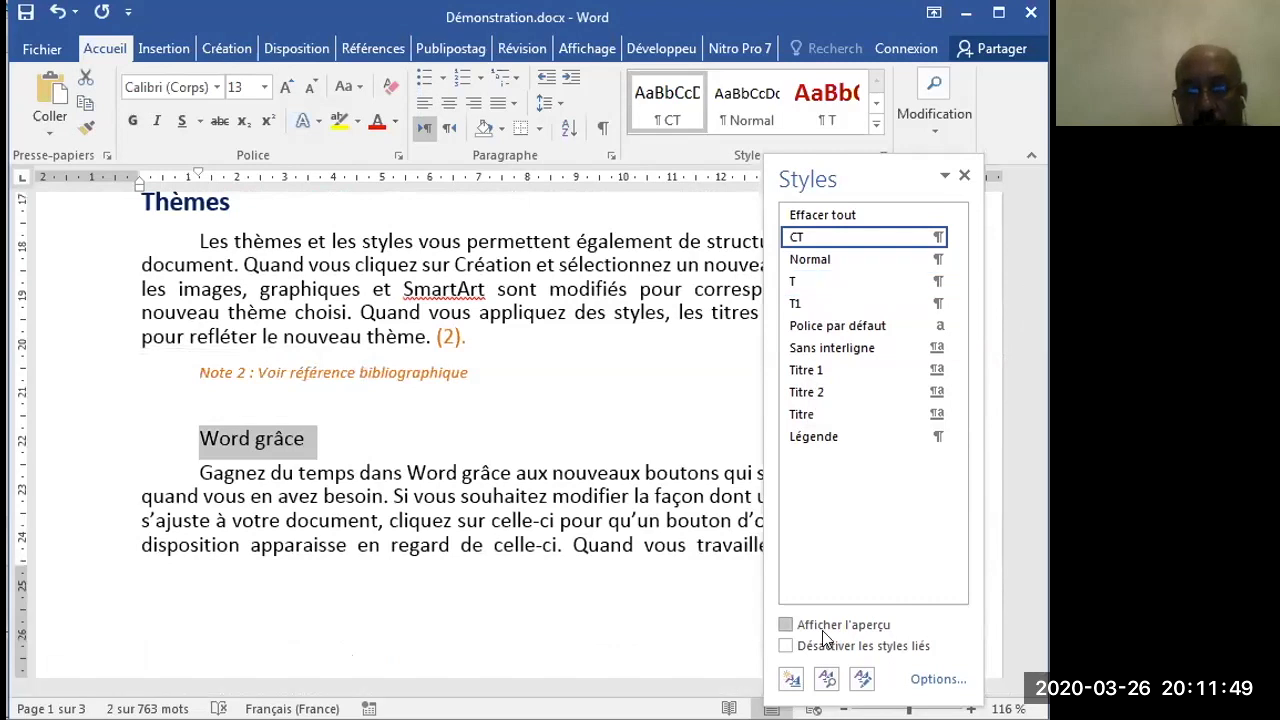
pyautogui.click(792, 681)
pyautogui.write('T')
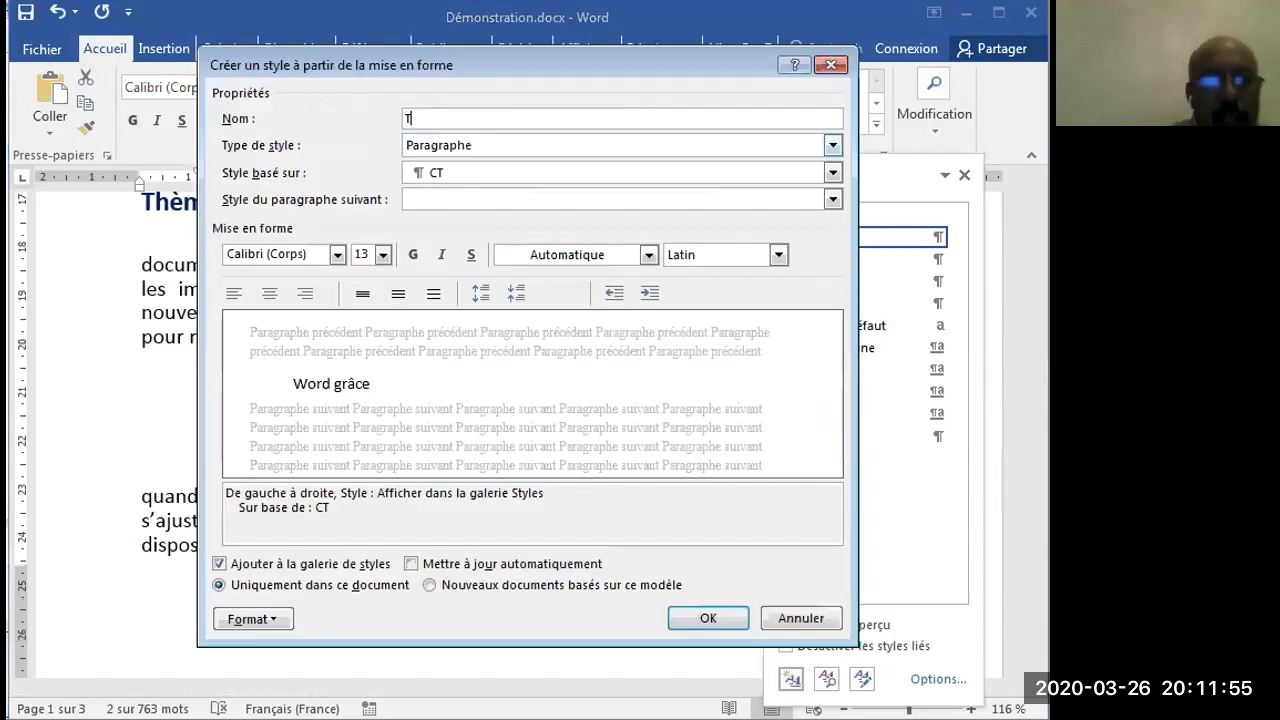
pyautogui.write('2')
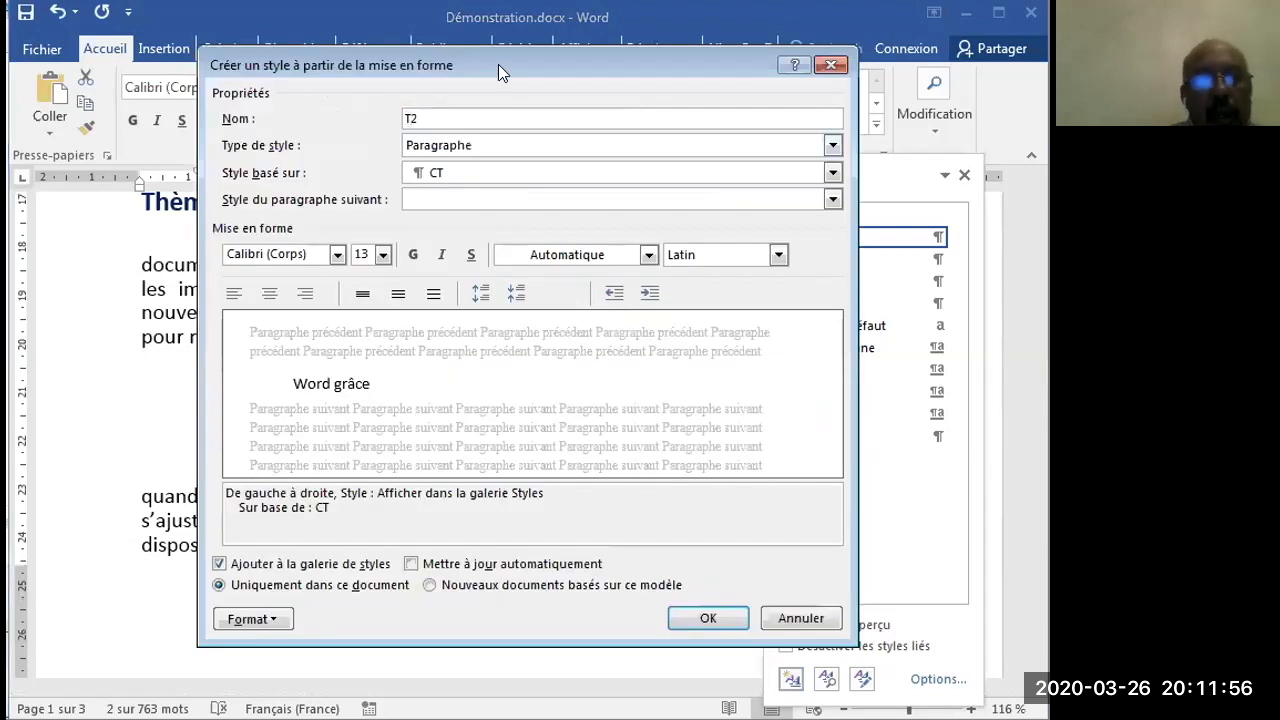
# - Base the T2 style on Titre 2 and set CT as the style of the following paragraph
pyautogui.click(476, 173)
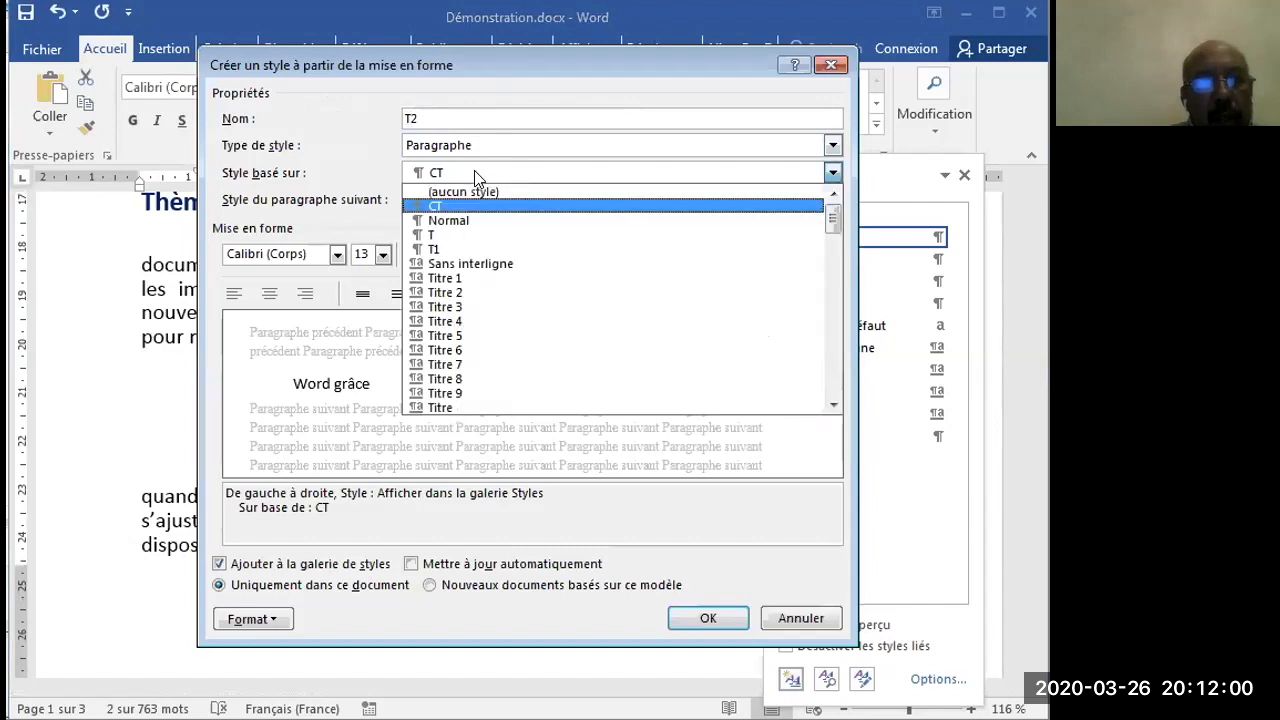
pyautogui.click(476, 293)
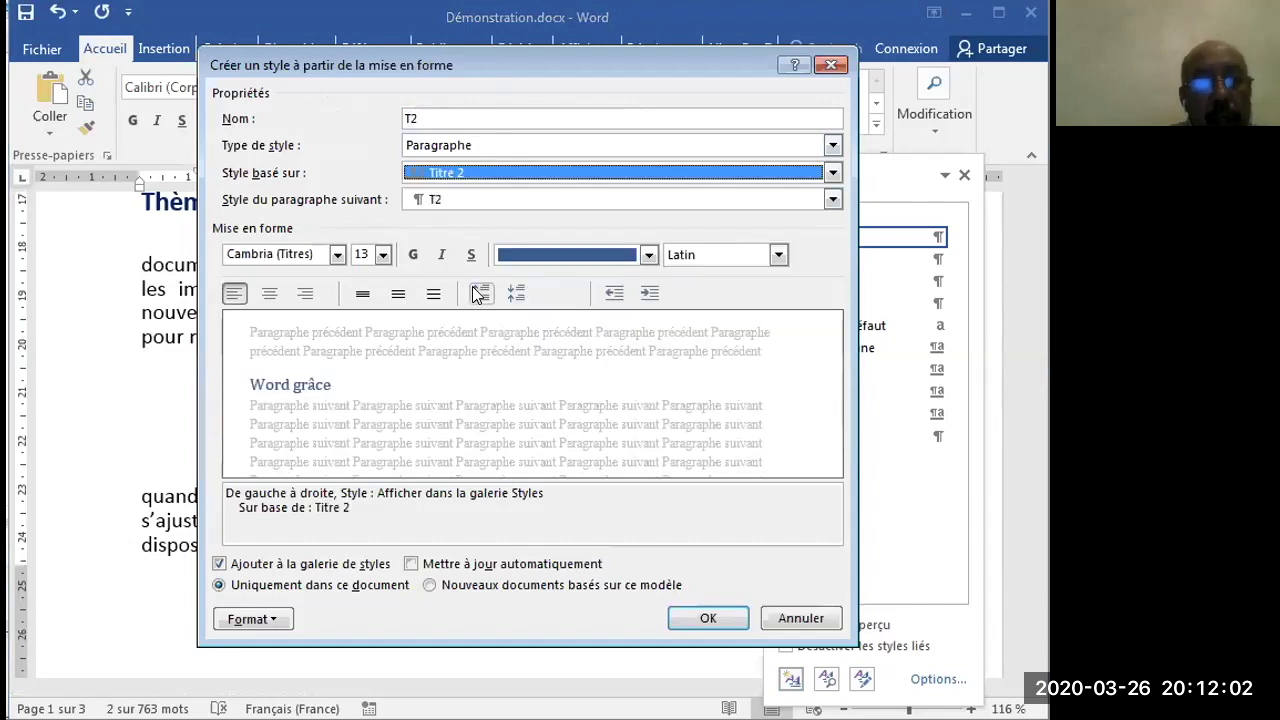
pyautogui.click(454, 199)
pyautogui.click(442, 214)
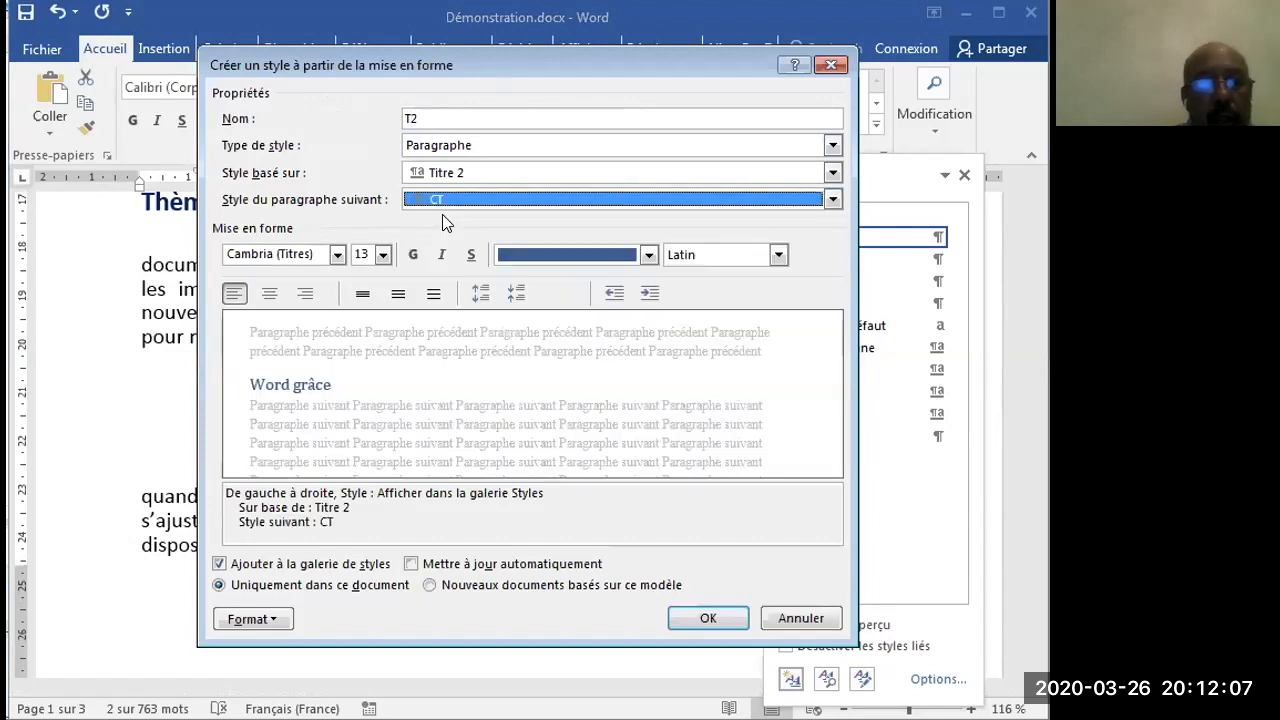
# - Format the T2 style's text as bold 14 pt Calibri (Corps) in standard green
pyautogui.click(383, 254)
pyautogui.click(362, 348)
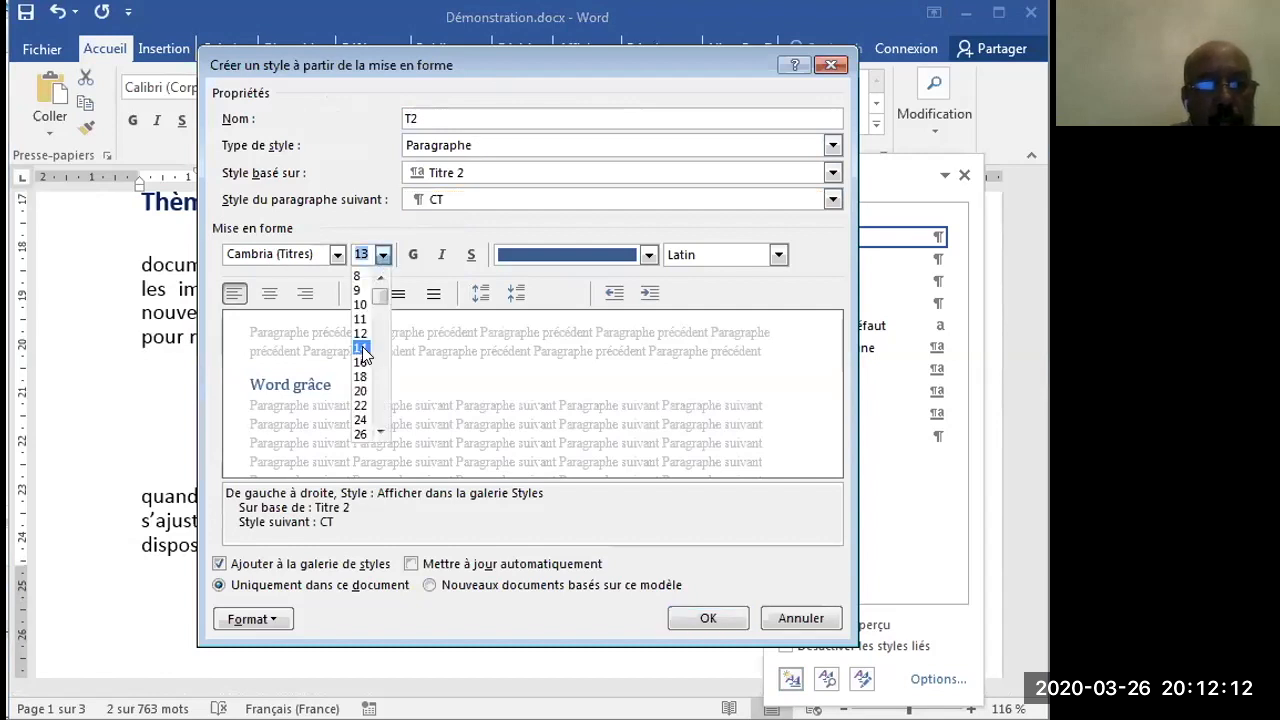
pyautogui.hotkey('ctrl', 'g')
pyautogui.click(334, 256)
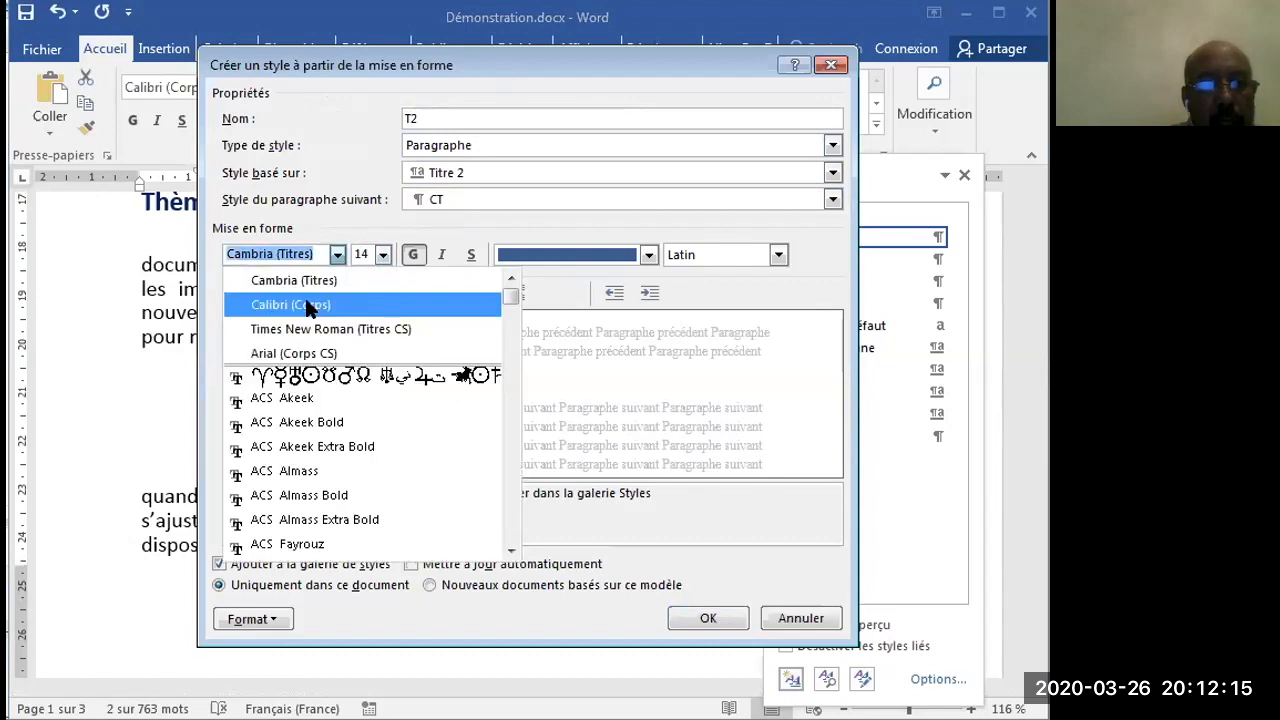
pyautogui.click(310, 306)
pyautogui.click(648, 255)
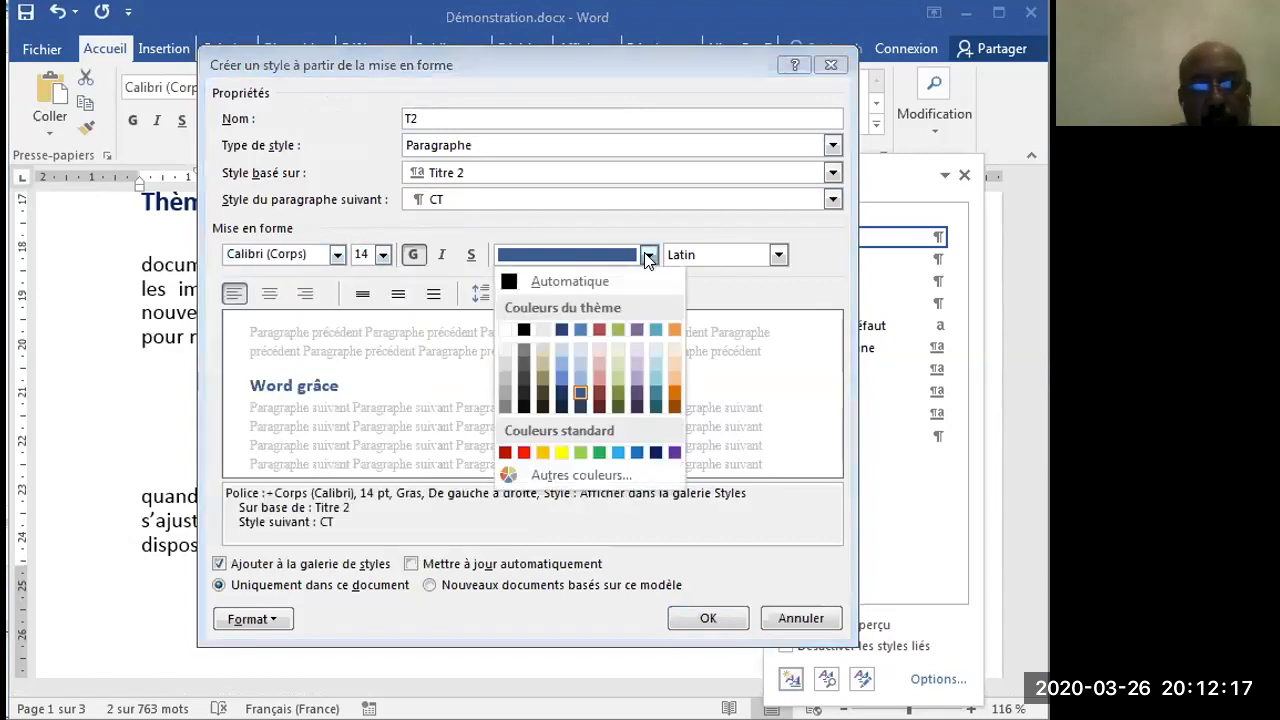
pyautogui.click(594, 448)
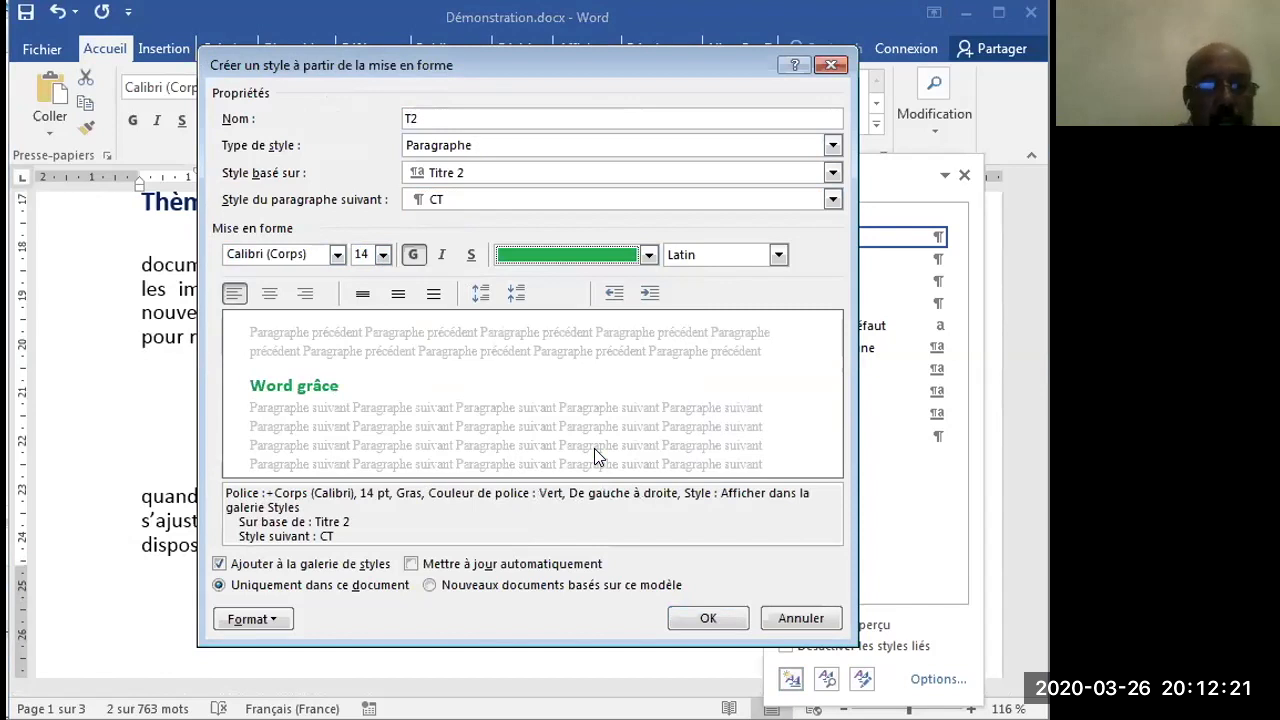
# - Set T2's paragraph spacing to 3 pt before and after with single (Simple) line spacing, and save the new style
pyautogui.click(274, 619)
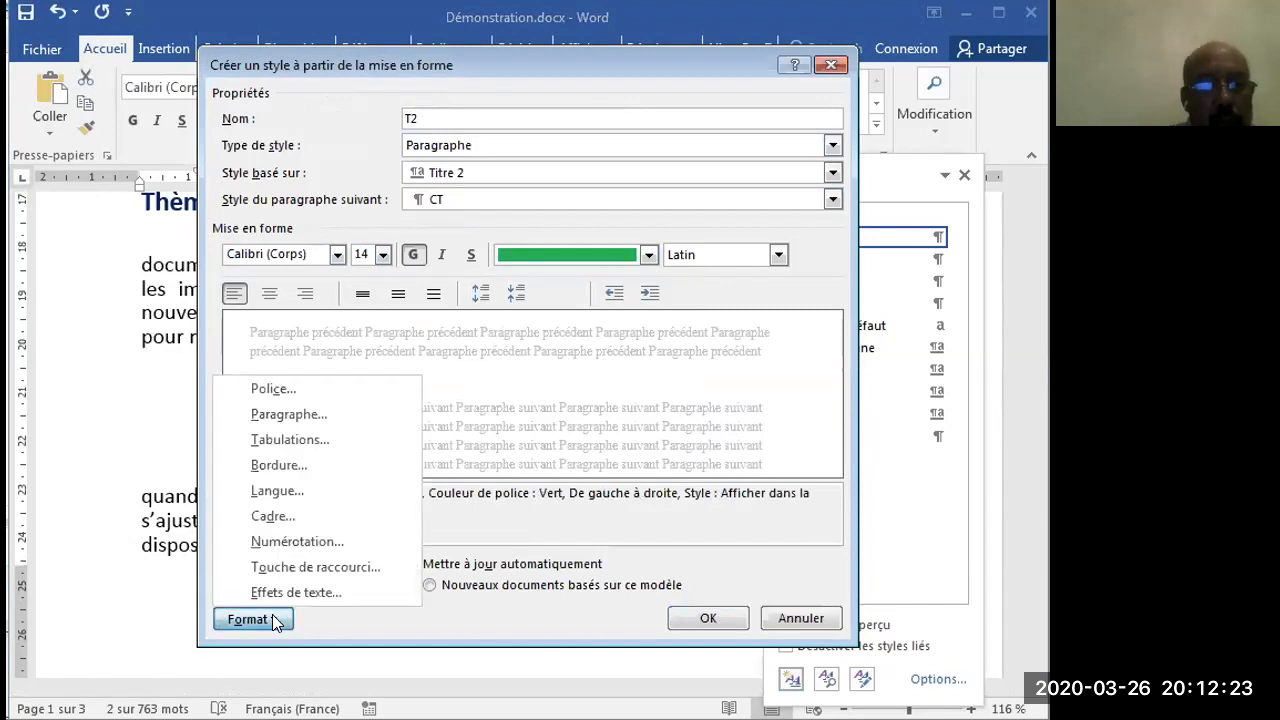
pyautogui.click(351, 420)
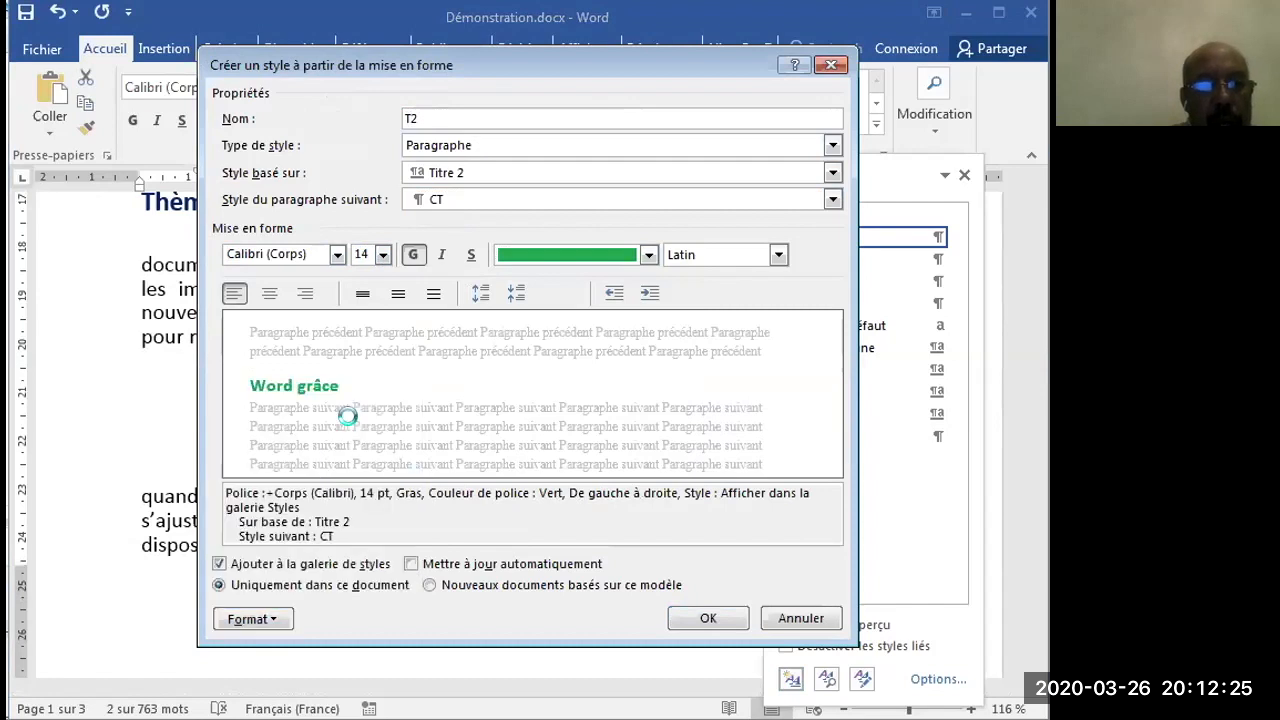
pyautogui.doubleClick(431, 376)
pyautogui.write('3')
pyautogui.doubleClick(428, 402)
pyautogui.write('3')
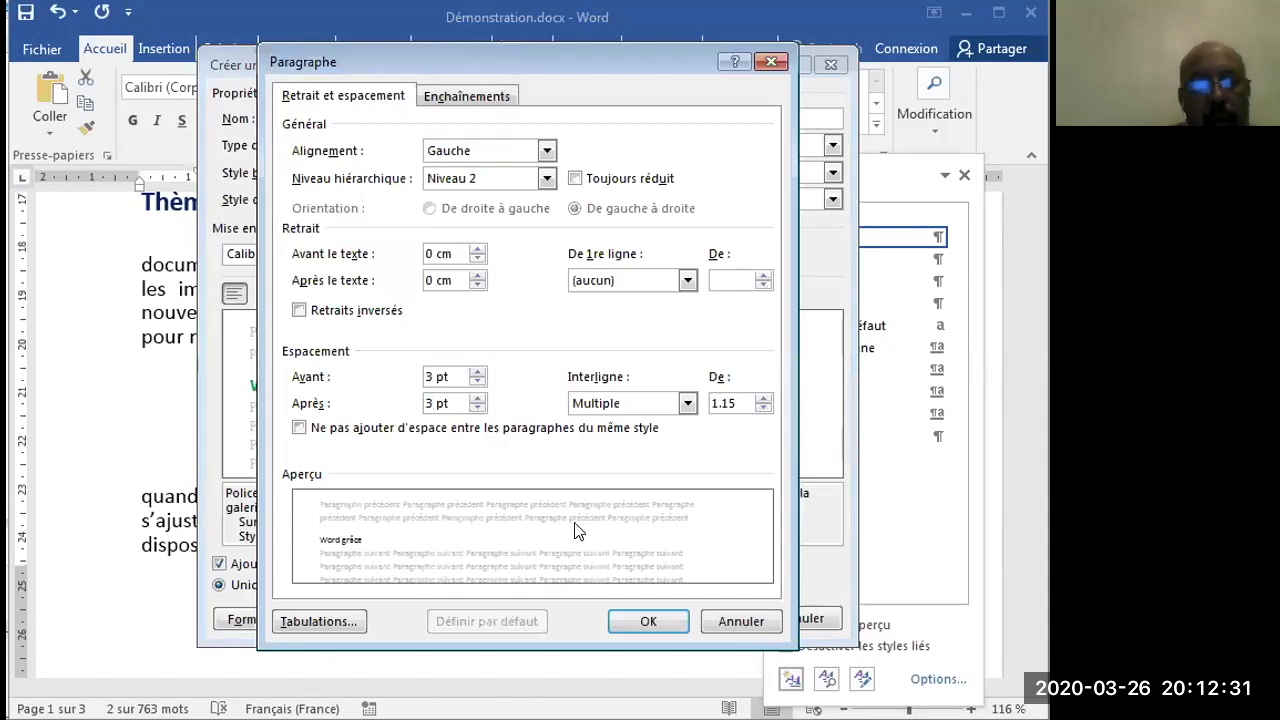
pyautogui.click(688, 403)
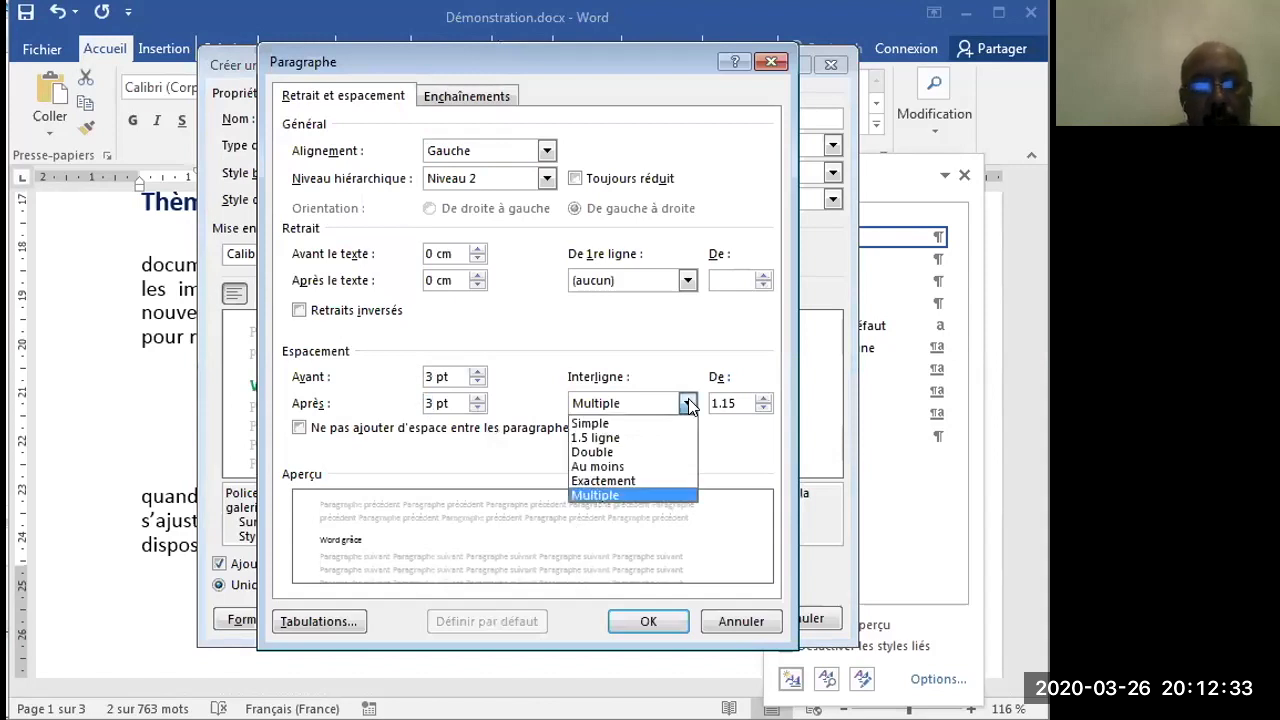
pyautogui.click(666, 424)
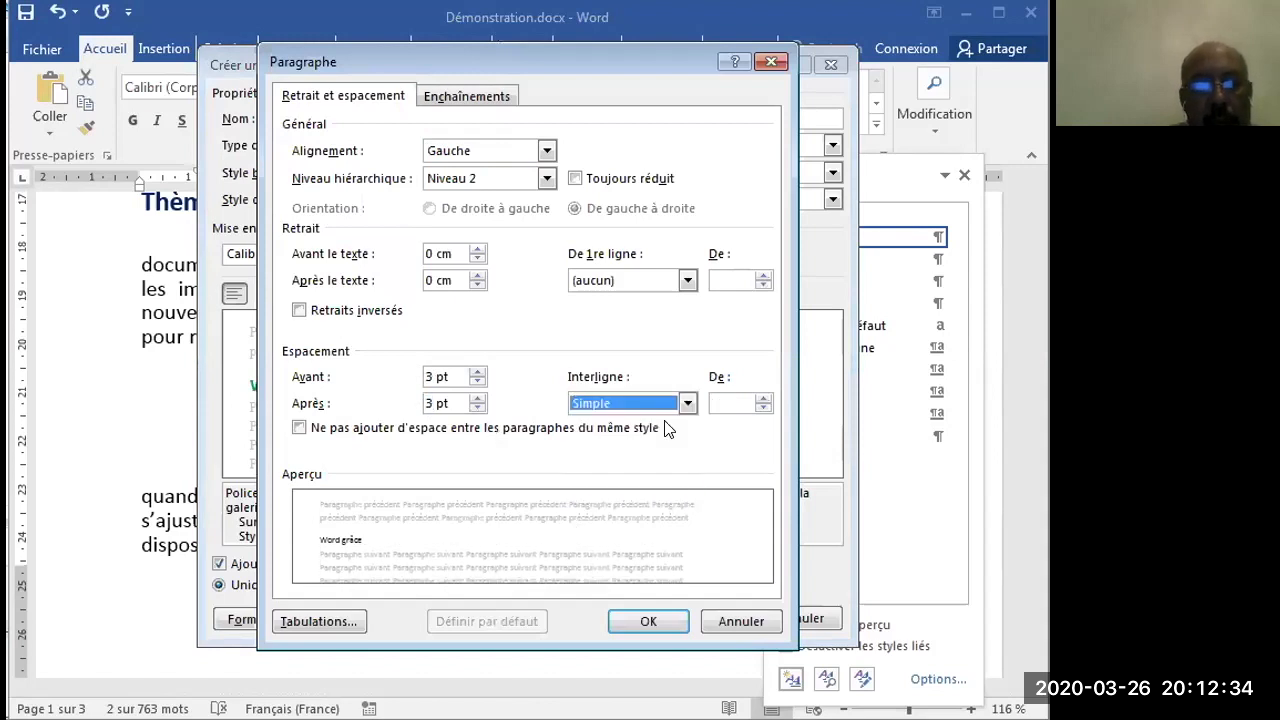
pyautogui.click(649, 621)
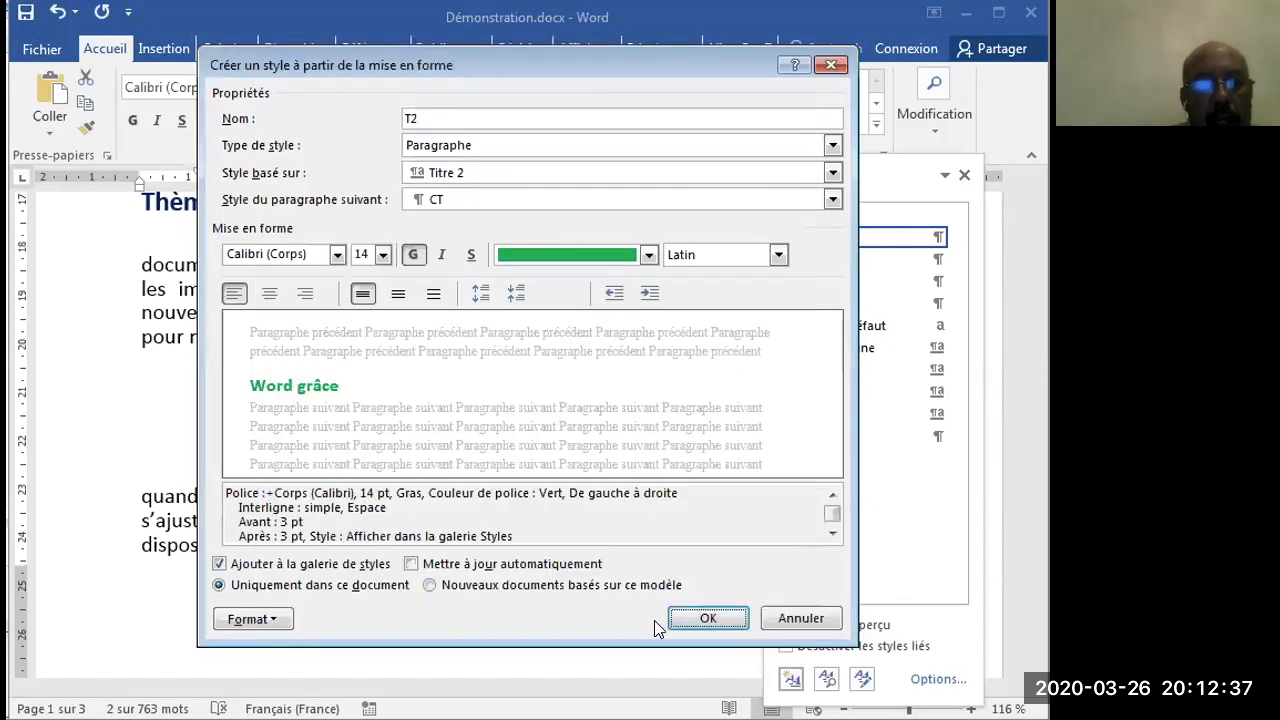
pyautogui.click(705, 619)
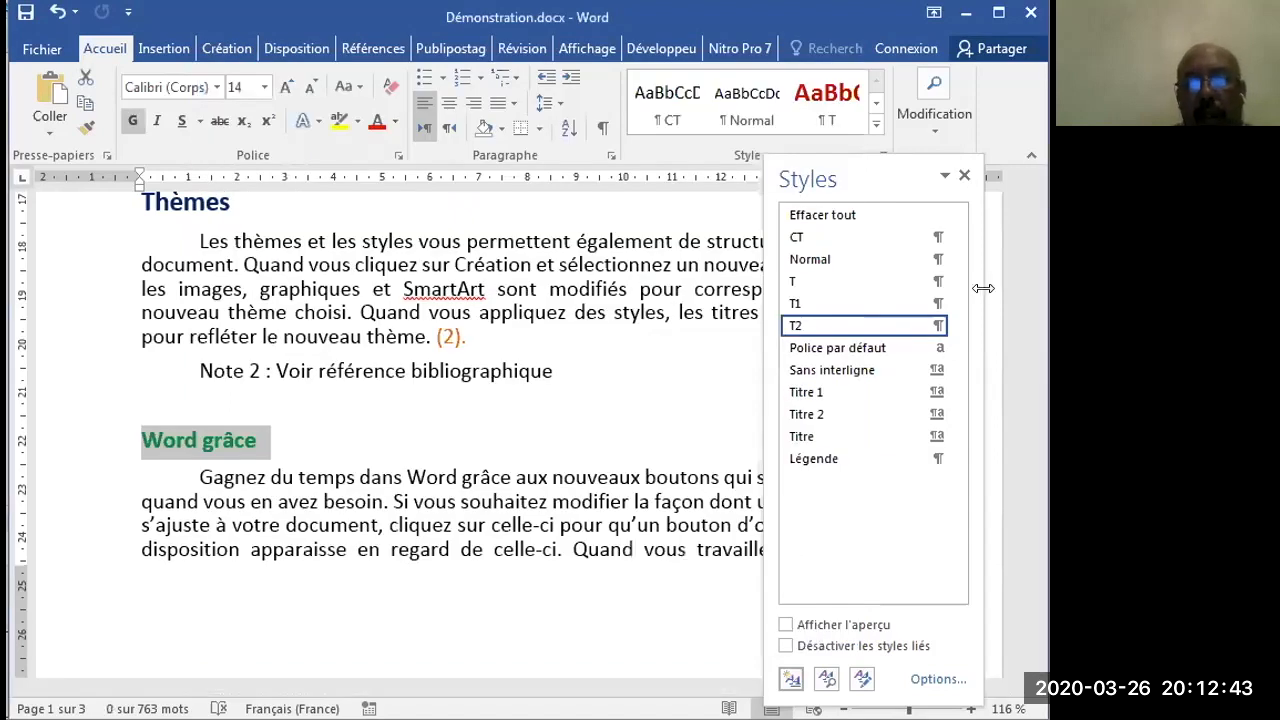
# - Apply the T2 style to the "Lecture simplifiée" and "Aspect professionnel" subheadings
pyautogui.moveTo(1034, 348); pyautogui.dragTo(1036, 386)
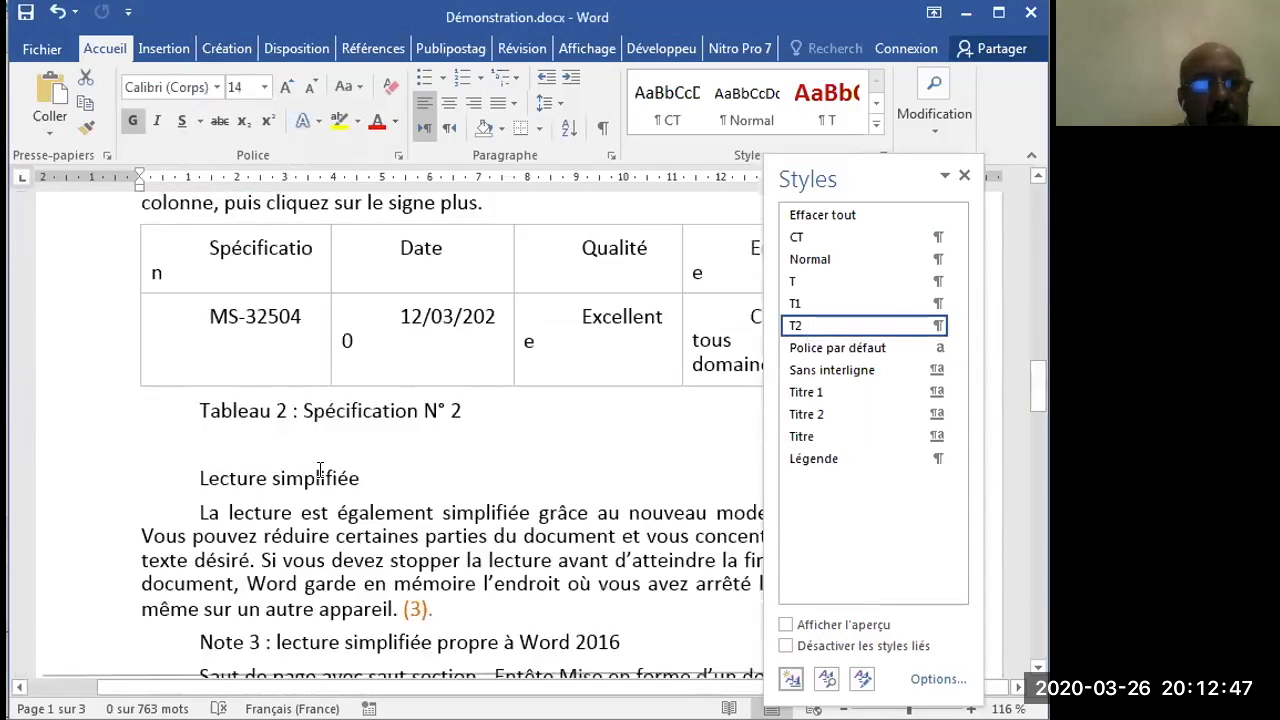
pyautogui.click(70, 484)
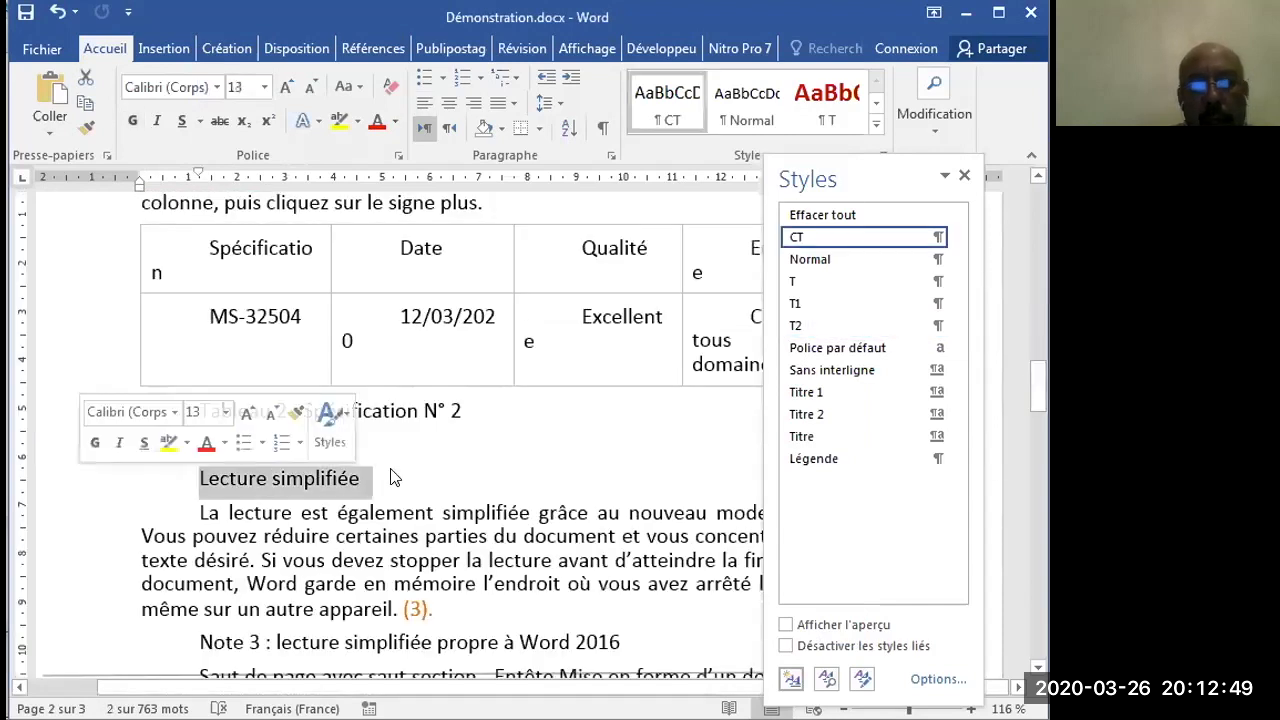
pyautogui.click(812, 330)
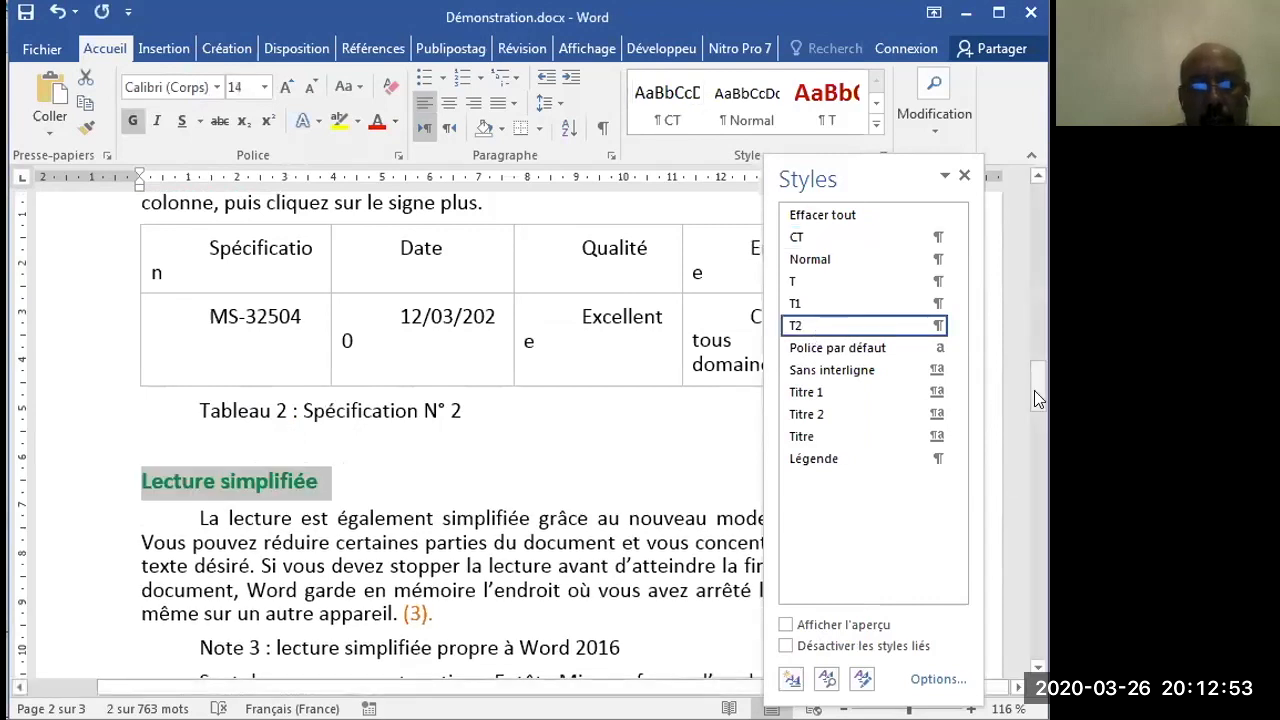
pyautogui.moveTo(1034, 406); pyautogui.dragTo(1035, 458)
pyautogui.scroll(-2, 361, 463)
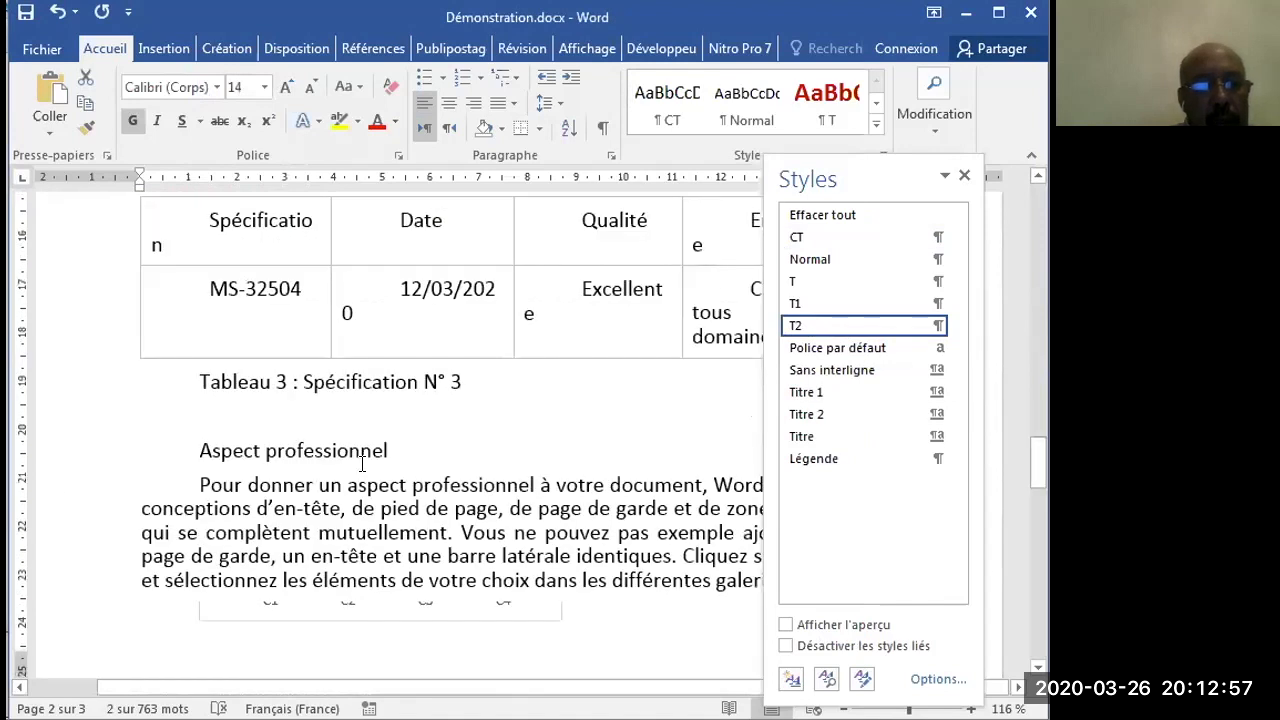
pyautogui.click(69, 451)
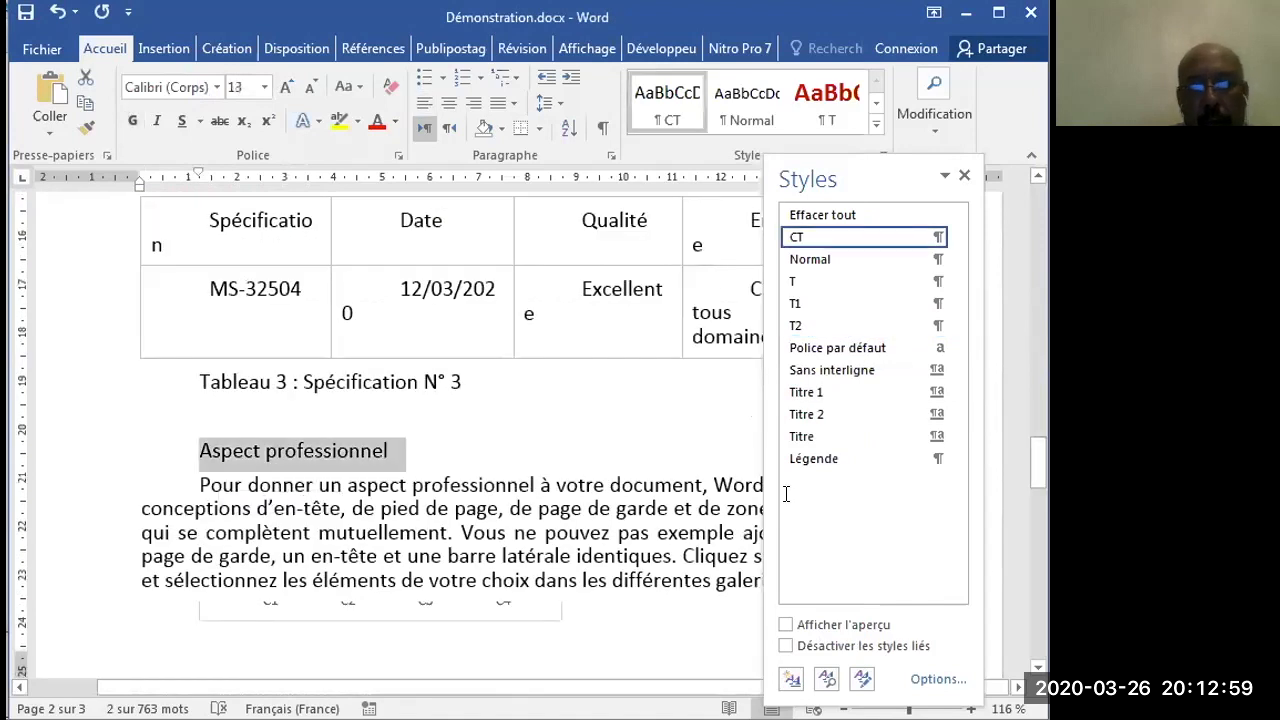
pyautogui.click(860, 330)
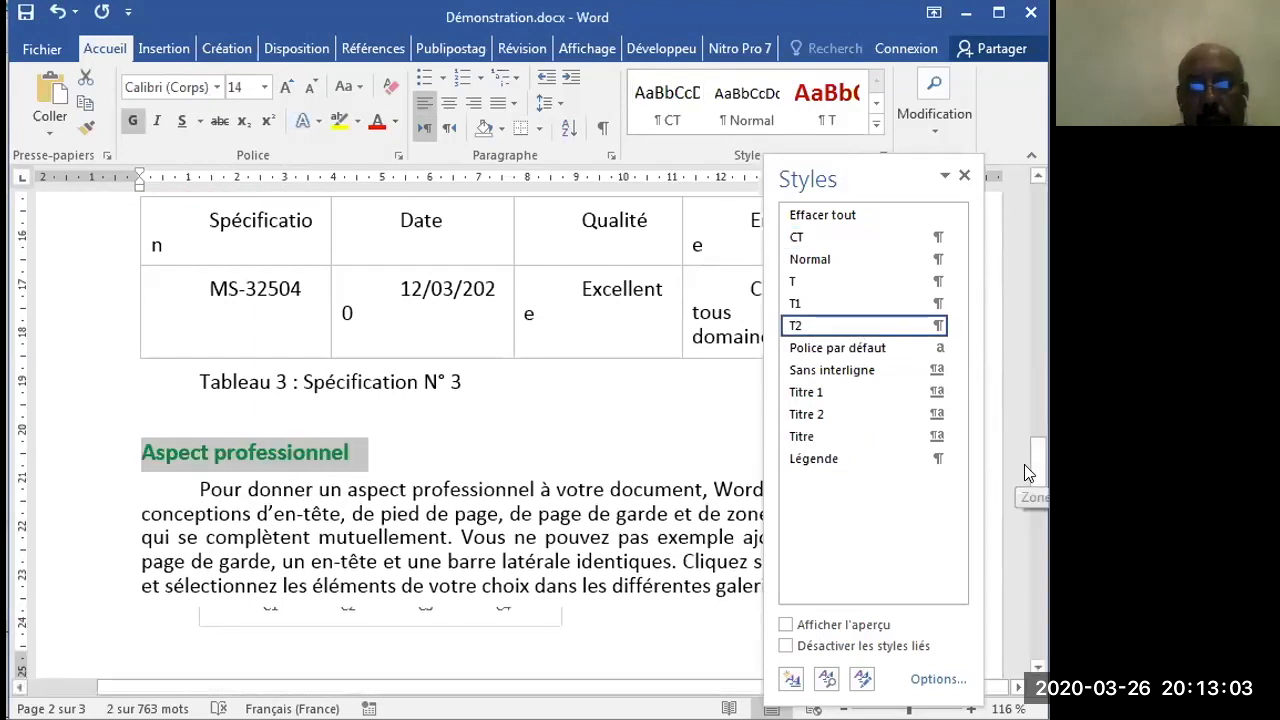
# - Apply the T2 style to the "Options de disposition" subheading under "Structurer du document"
pyautogui.moveTo(1036, 504); pyautogui.dragTo(1038, 540)
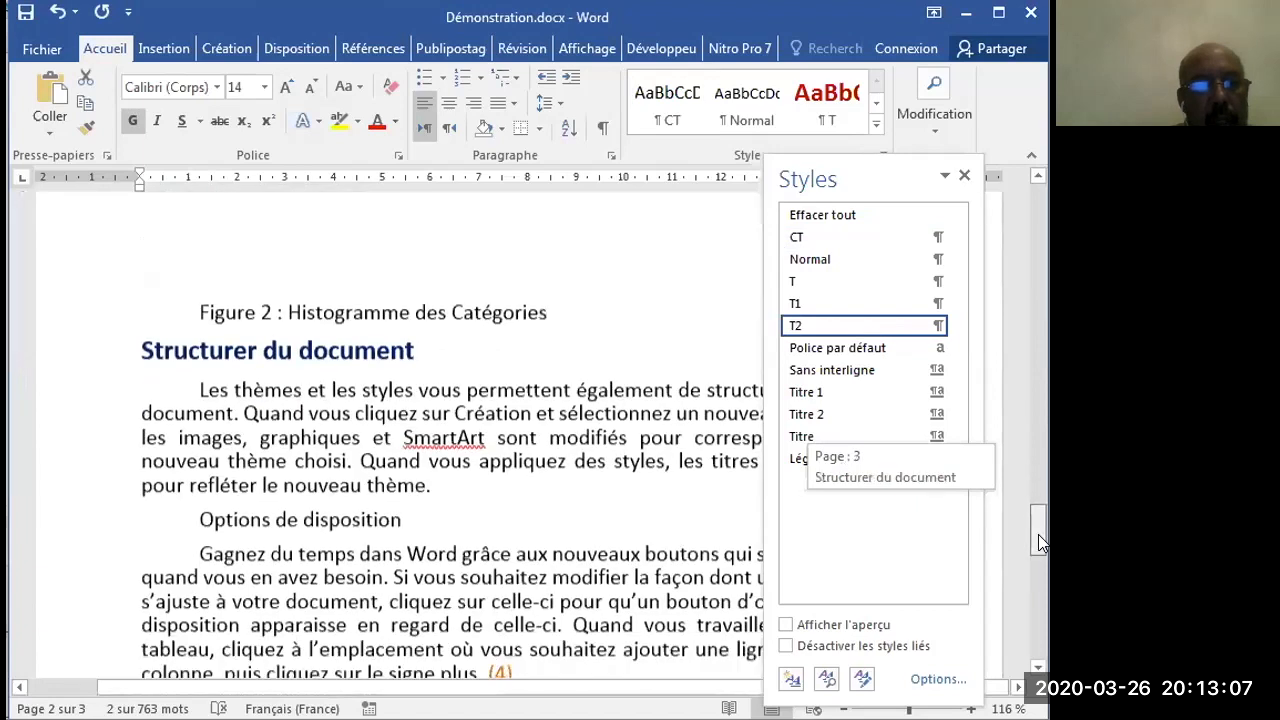
pyautogui.scroll(-1, 177, 459)
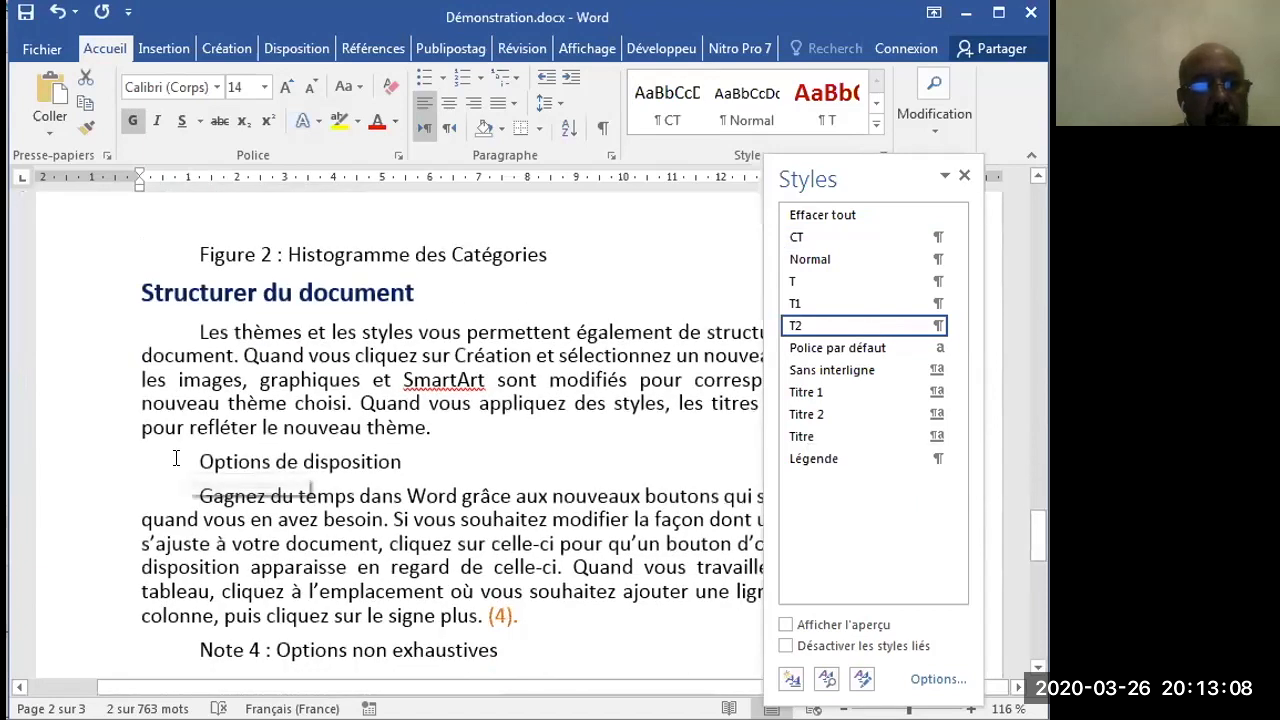
pyautogui.click(108, 466)
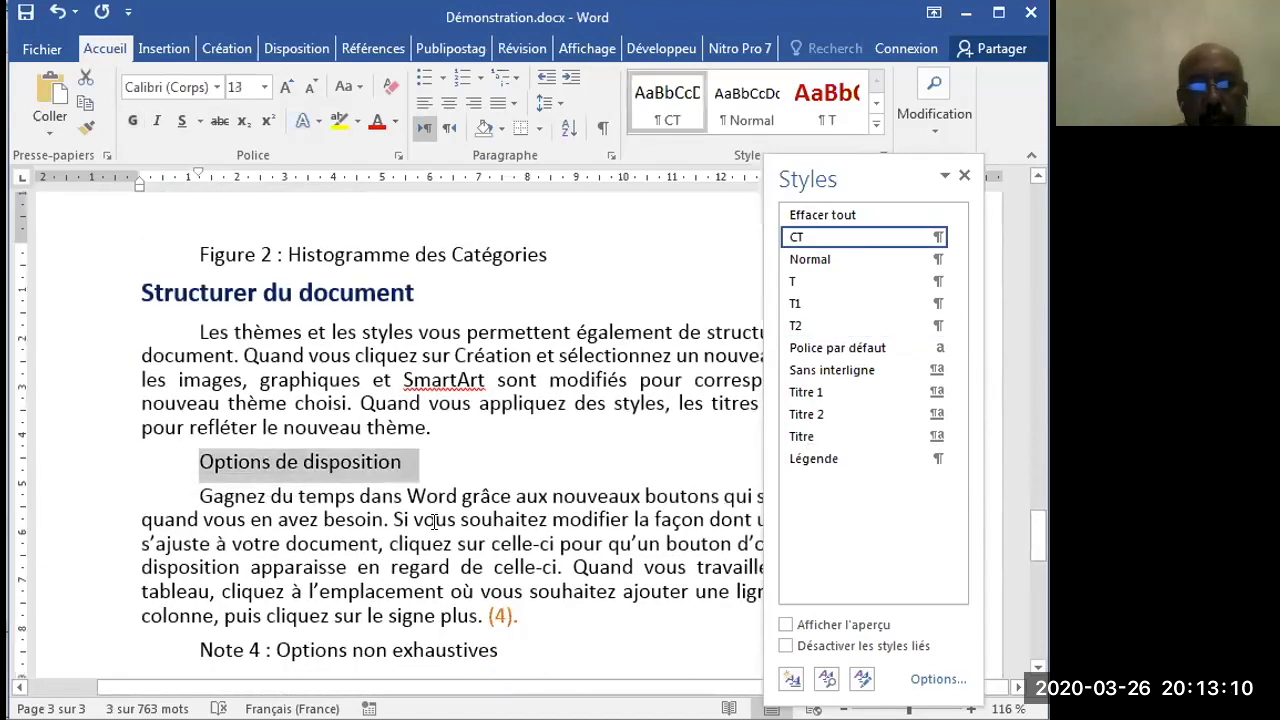
pyautogui.click(823, 330)
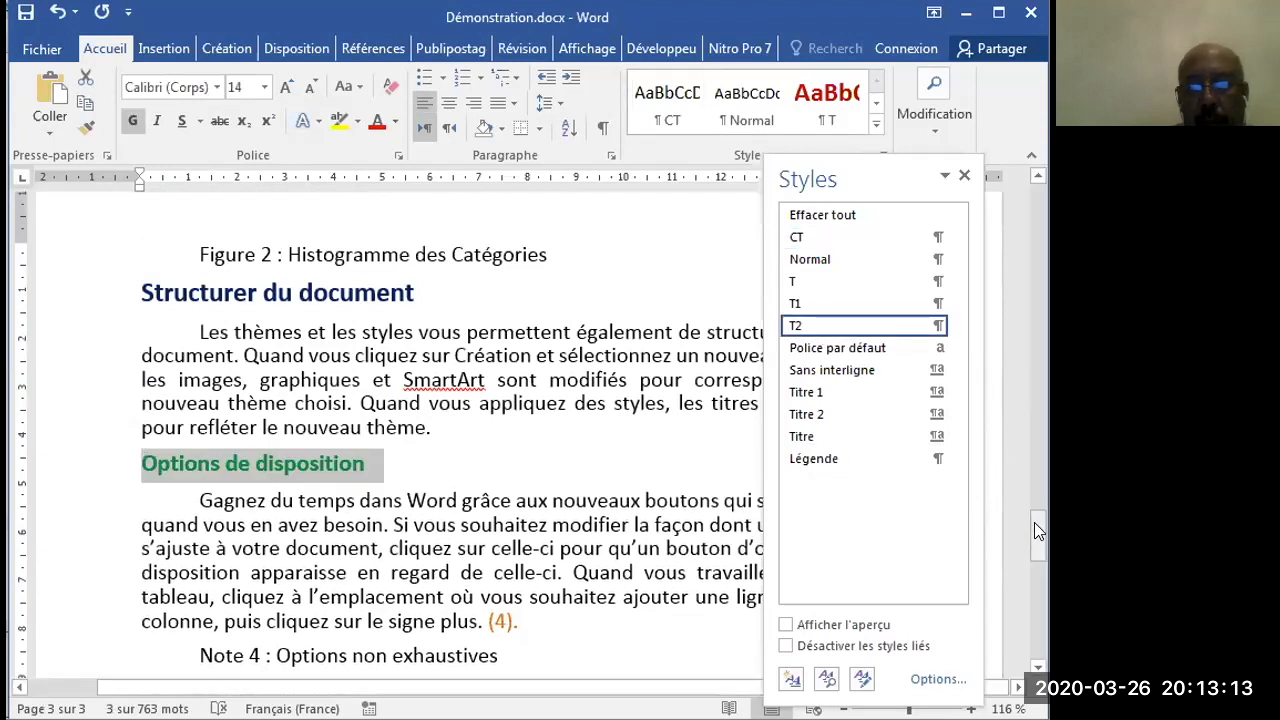
# - Apply the T1 style to the "Conclusion" and "Bibliographie [T1]" headings near the end of the document
pyautogui.moveTo(1036, 540); pyautogui.dragTo(1038, 568)
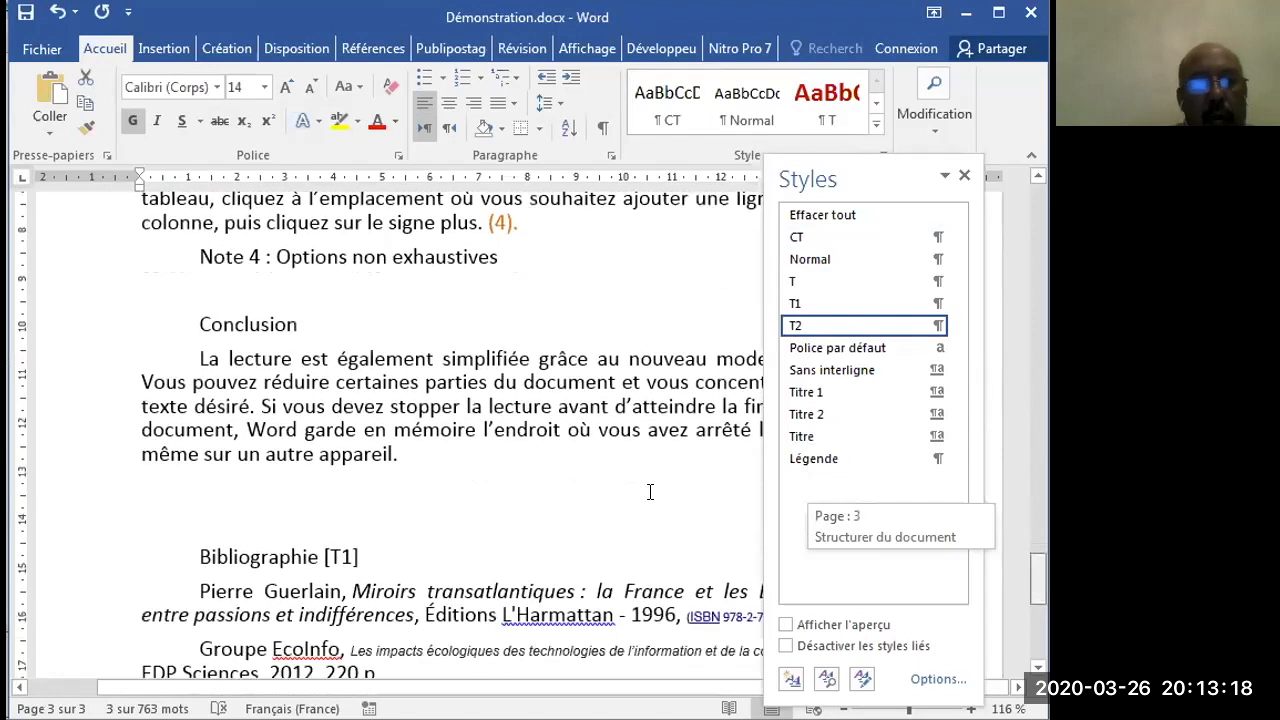
pyautogui.click(91, 328)
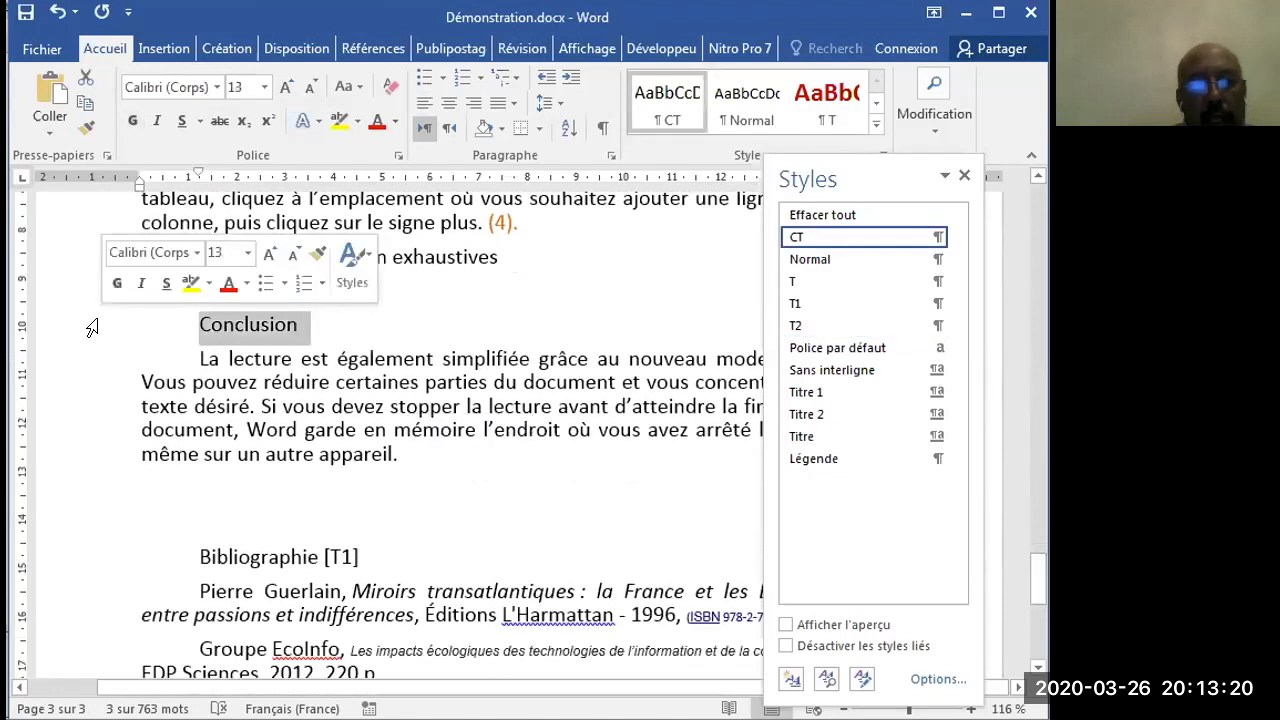
pyautogui.click(813, 313)
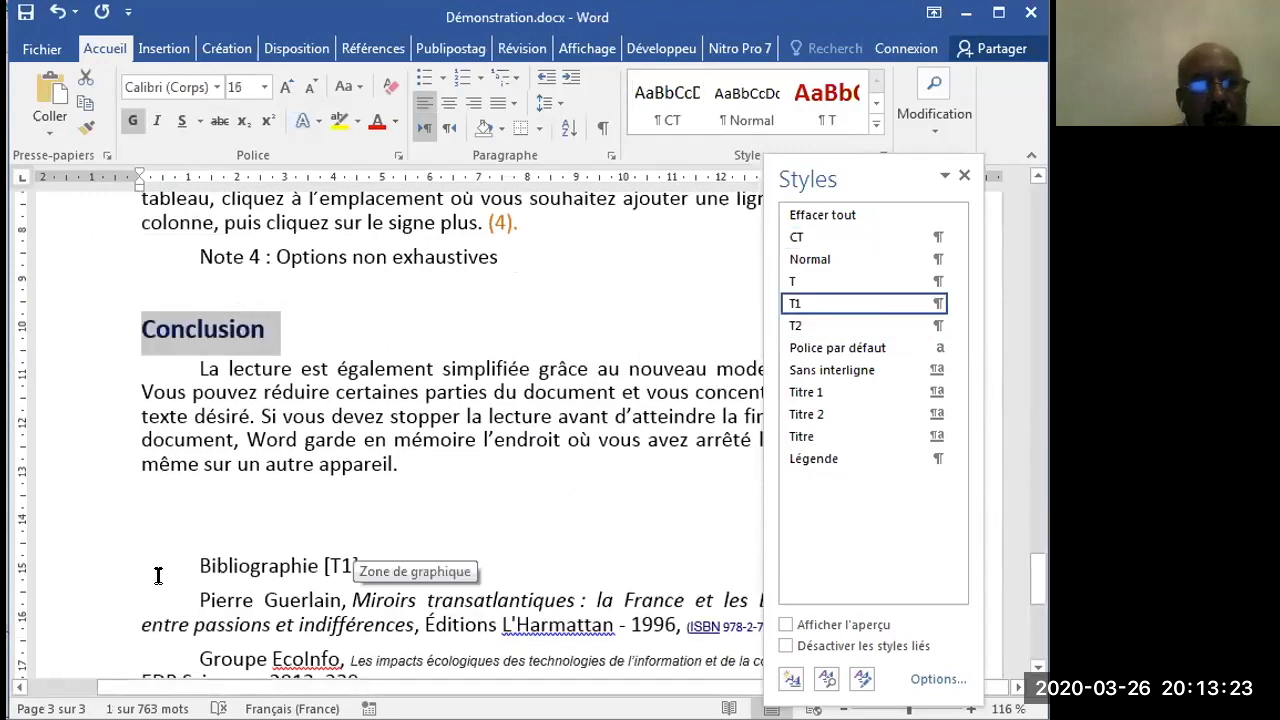
pyautogui.click(89, 570)
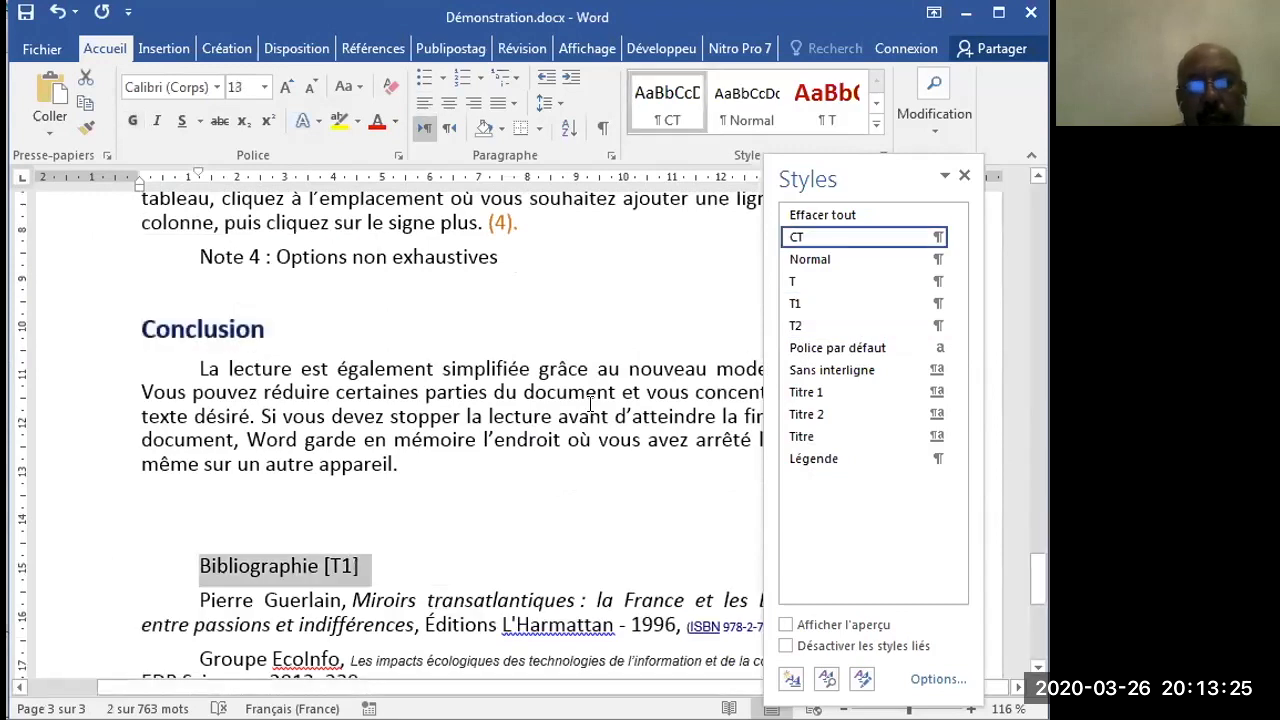
pyautogui.click(812, 306)
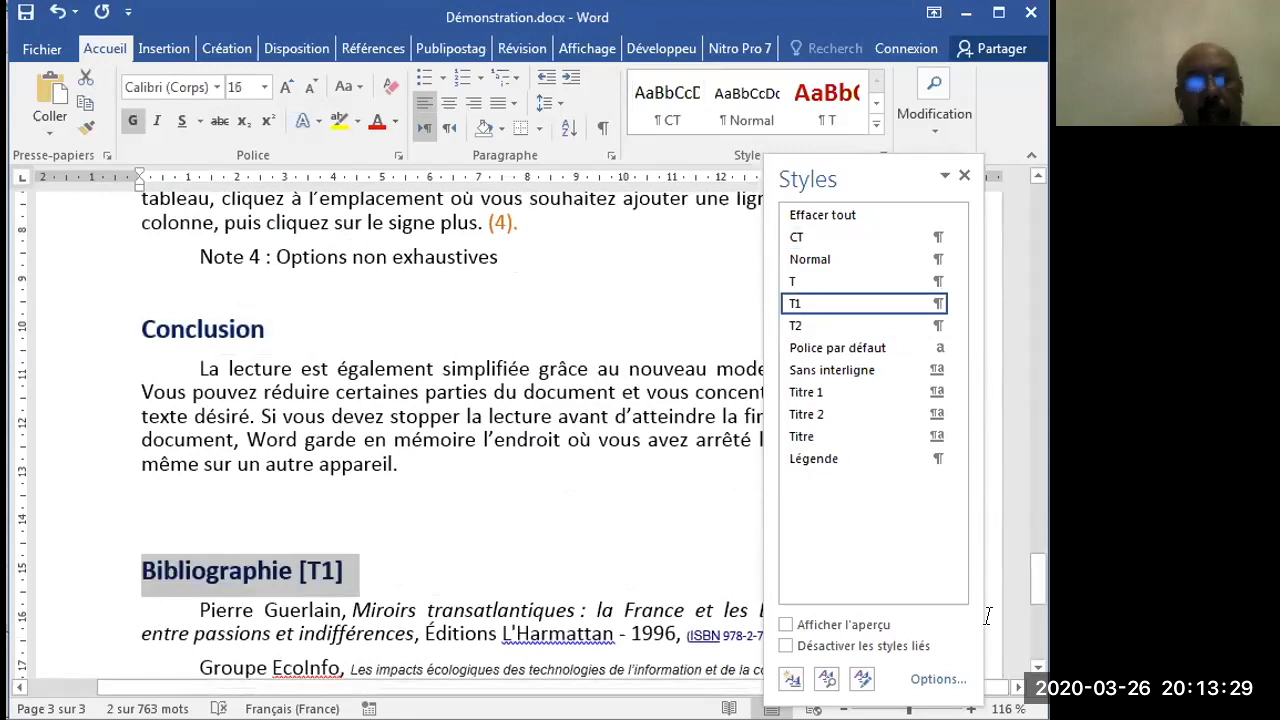
# - Review the heading and body formatting from the start of the document through the "En-tête, pied de page" section
pyautogui.moveTo(1037, 595); pyautogui.dragTo(1022, 212)
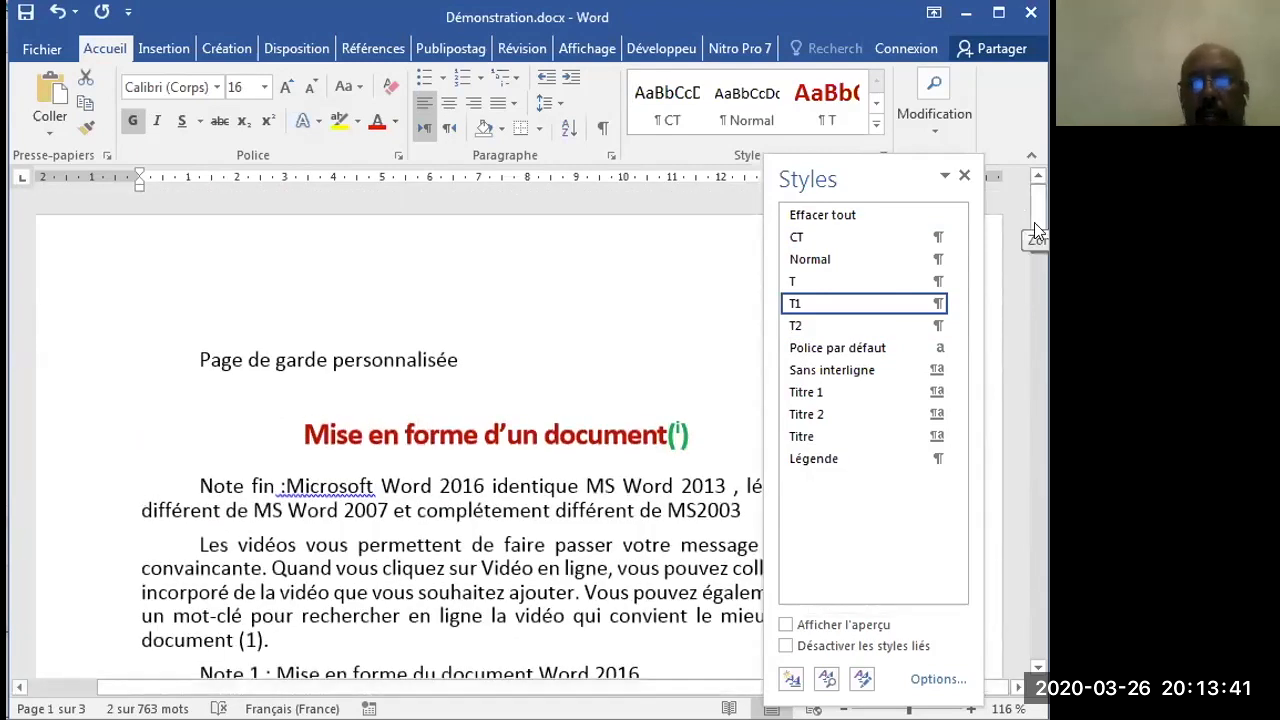
pyautogui.moveTo(1037, 213); pyautogui.dragTo(1036, 254)
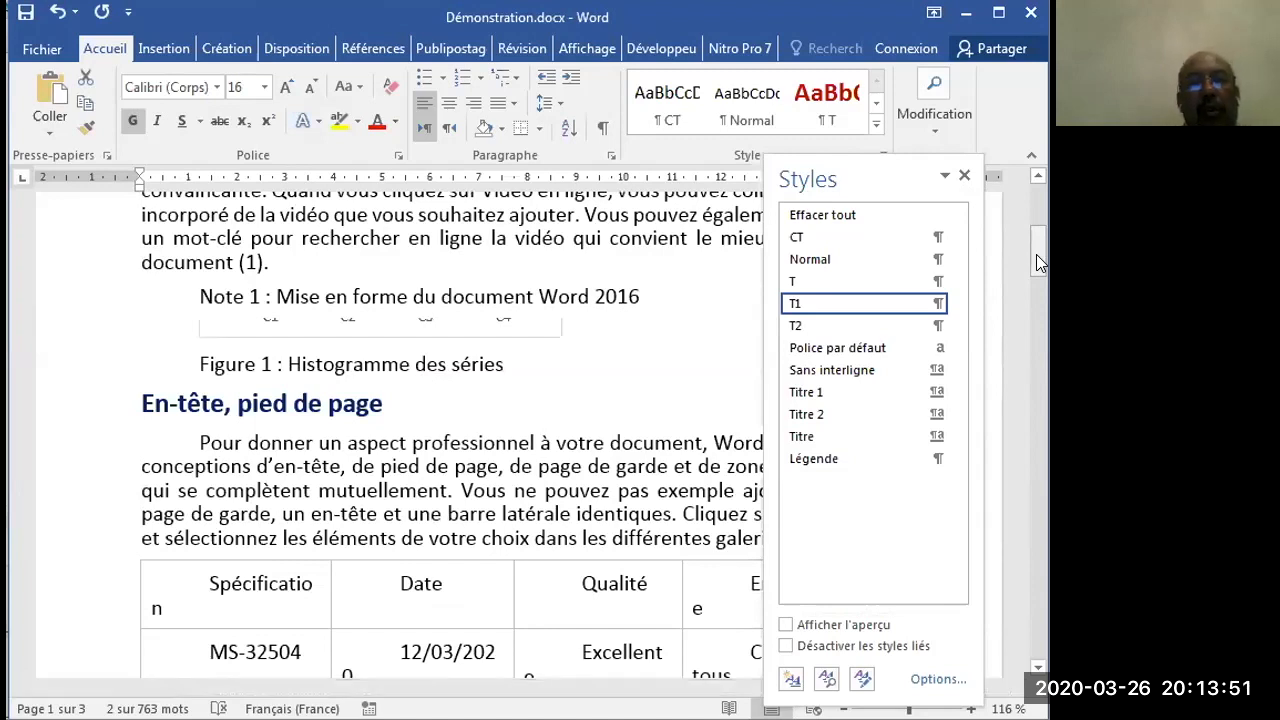
pyautogui.moveTo(1033, 246); pyautogui.dragTo(1032, 262)
pyautogui.scroll(-1, 1032, 262)
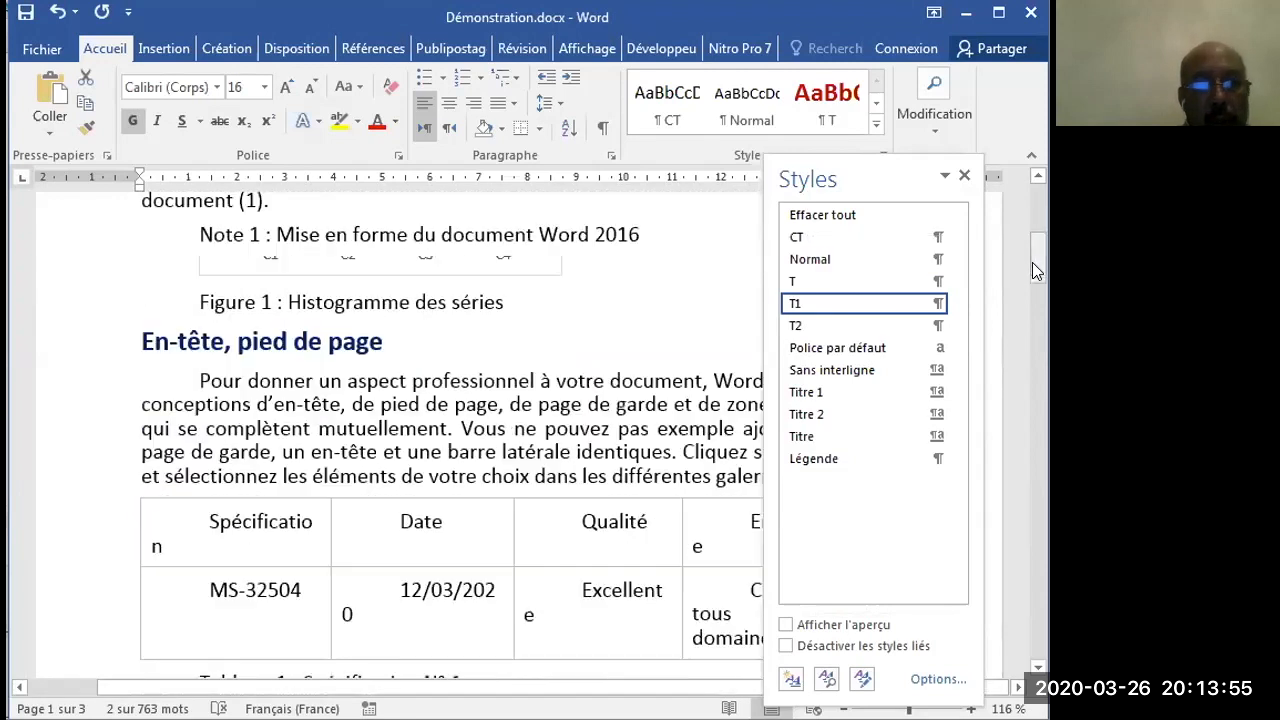